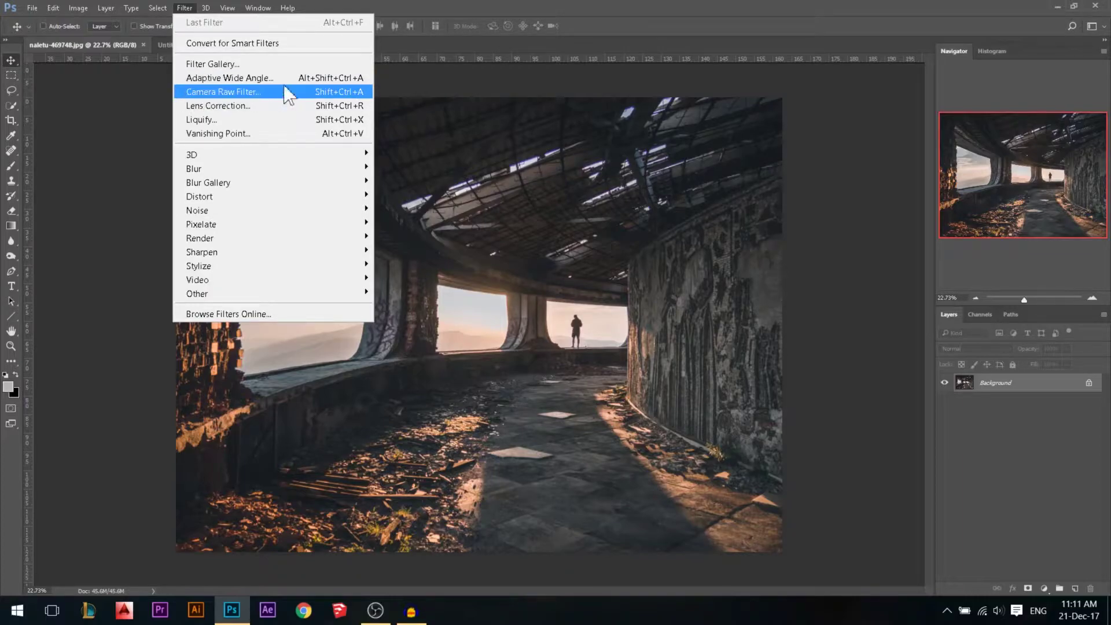
Examine the colour mode options for a new document, then close the dialog without creating one
left_click(6, 46)
left_click(32, 8)
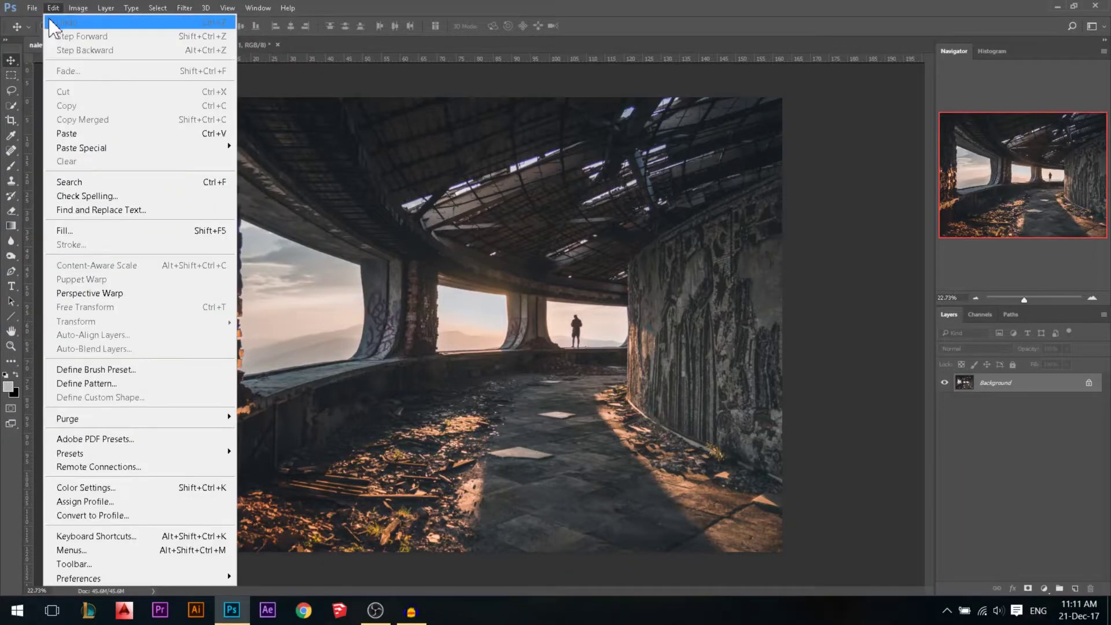
left_click(39, 23)
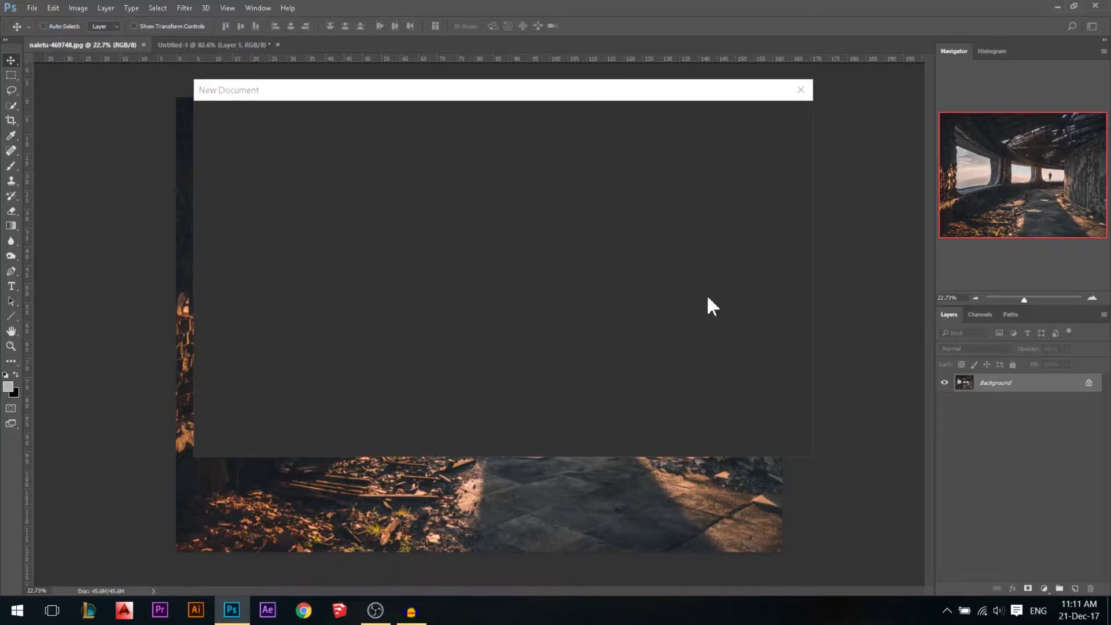
left_click(705, 307)
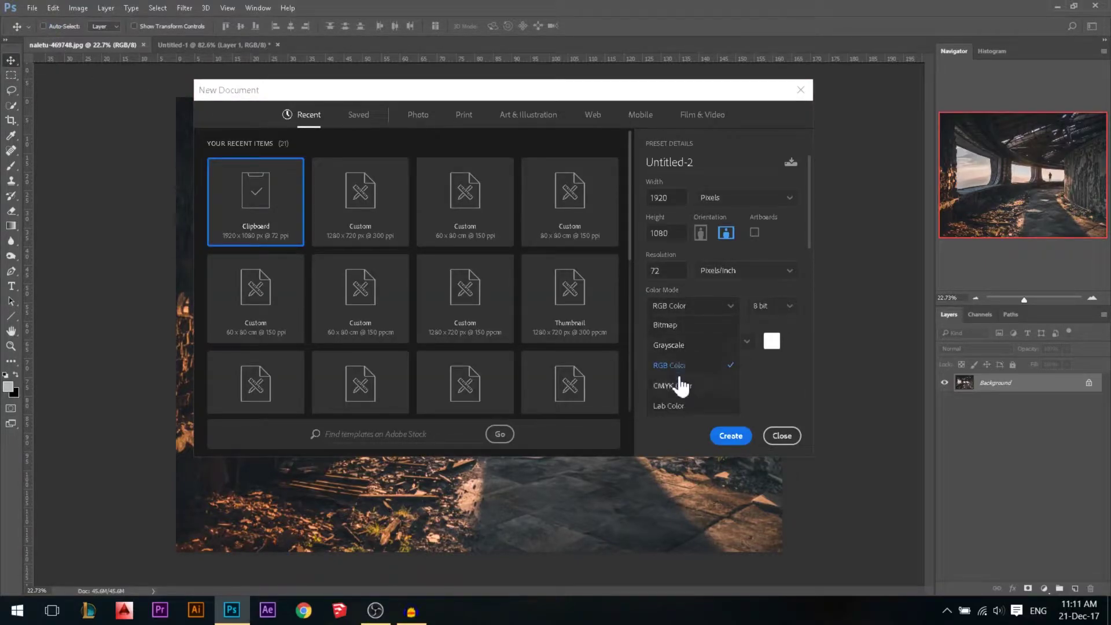
left_click(790, 439)
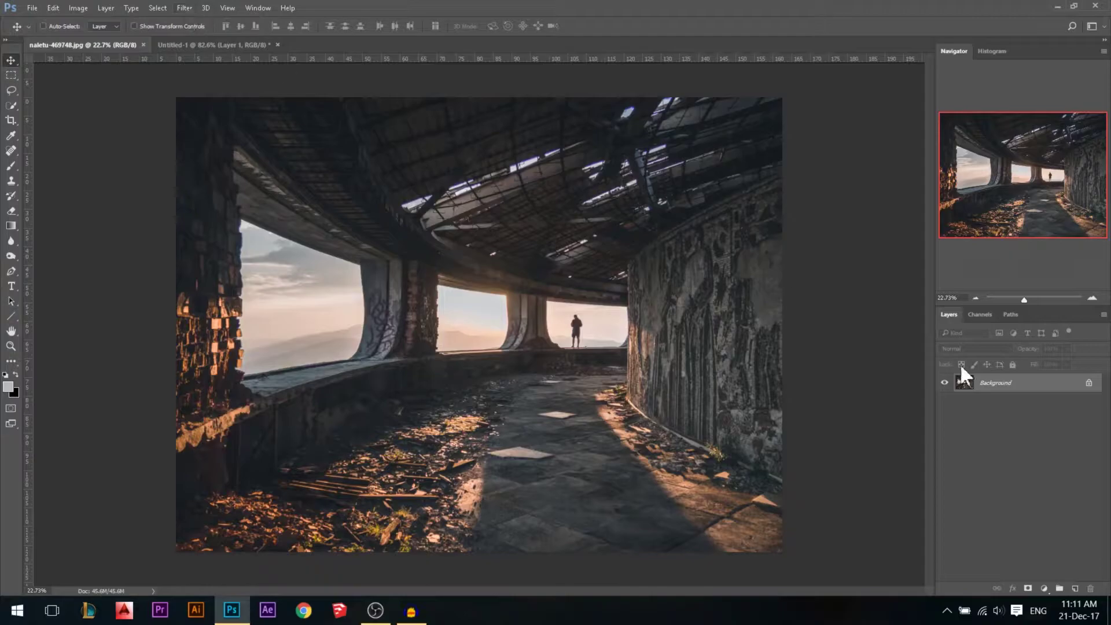
Unlock the Background layer to turn it into a regular layer
left_click(1088, 386)
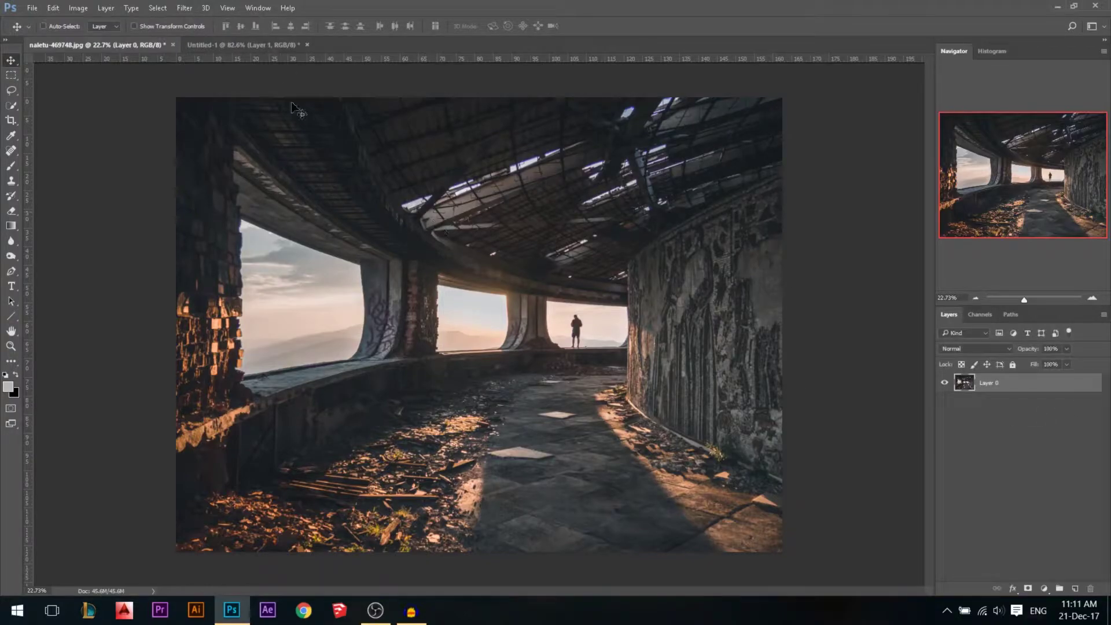
Try a Camera Raw filter with raised exposure directly on the regular layer, then undo it
left_click(184, 8)
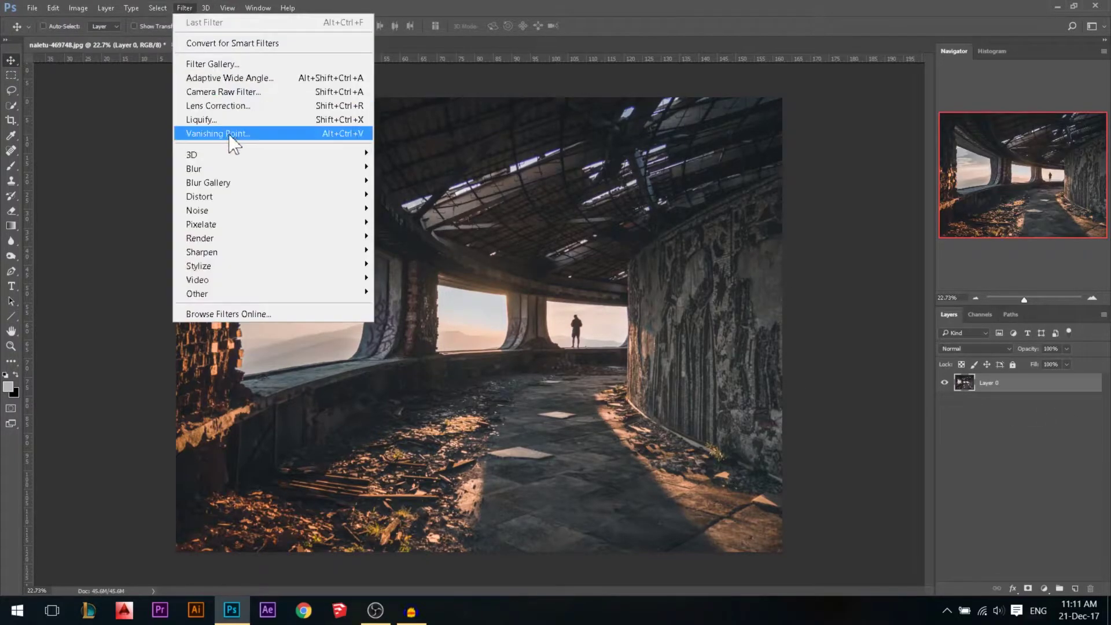
left_click(278, 94)
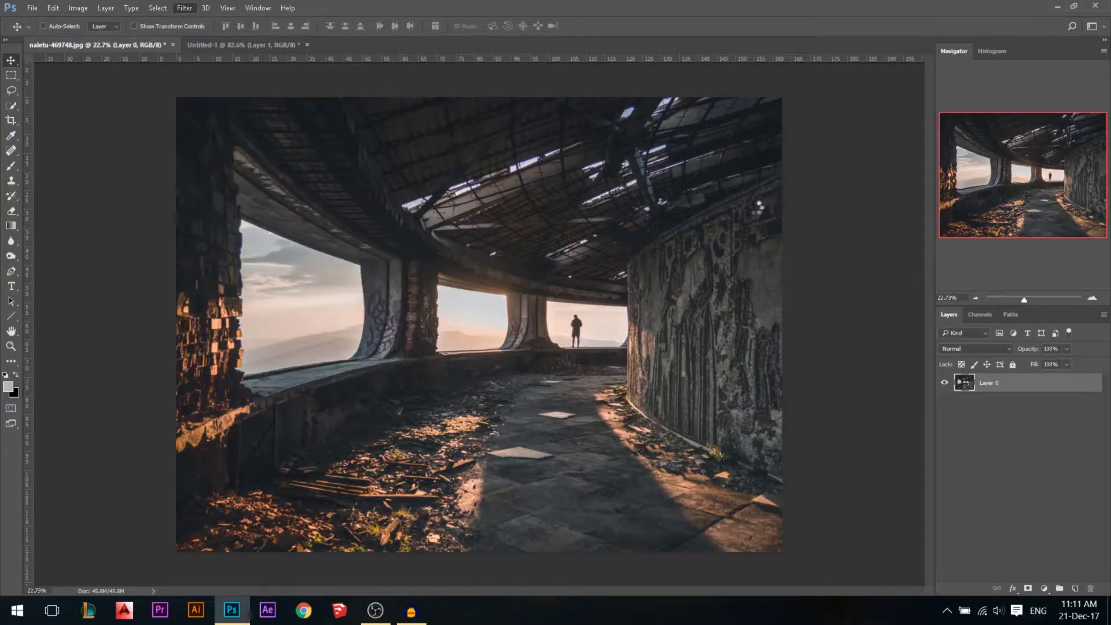
left_click_drag(804, 242, 831, 243)
left_click(853, 572)
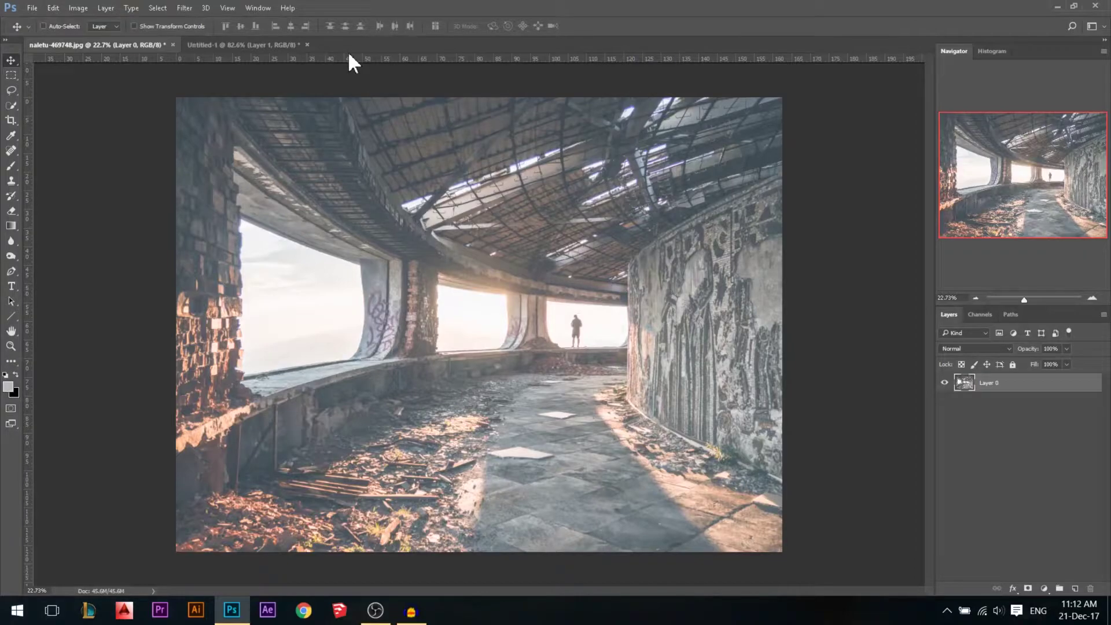
key("ctrl+z")
Convert Layer 0 to a smart object and apply a Camera Raw filter with exposure +3.40
right_click(975, 386)
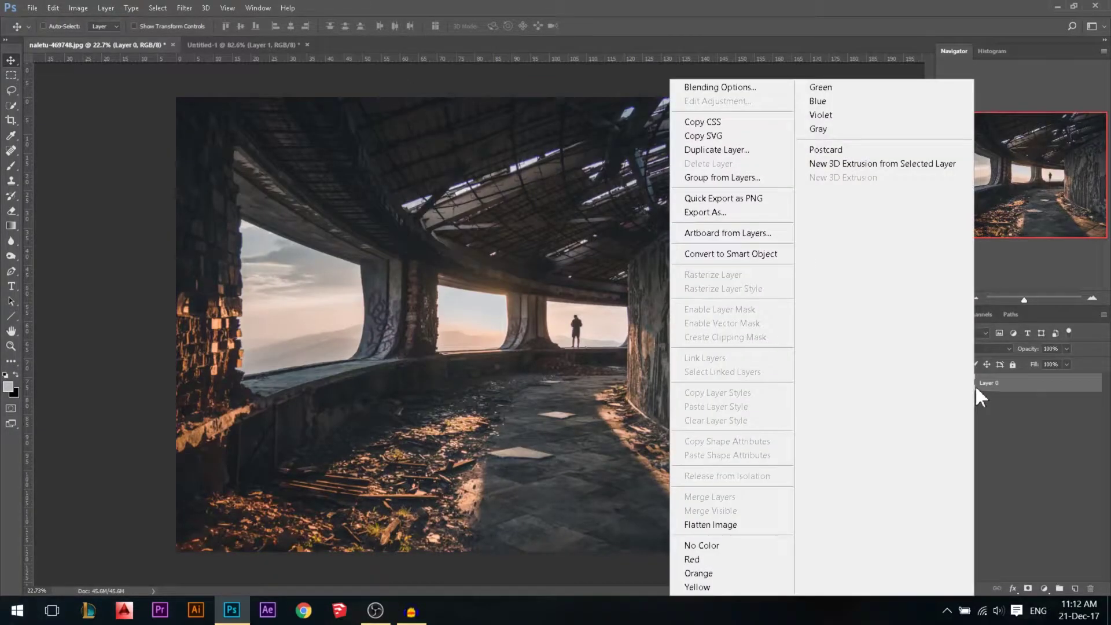
left_click(763, 264)
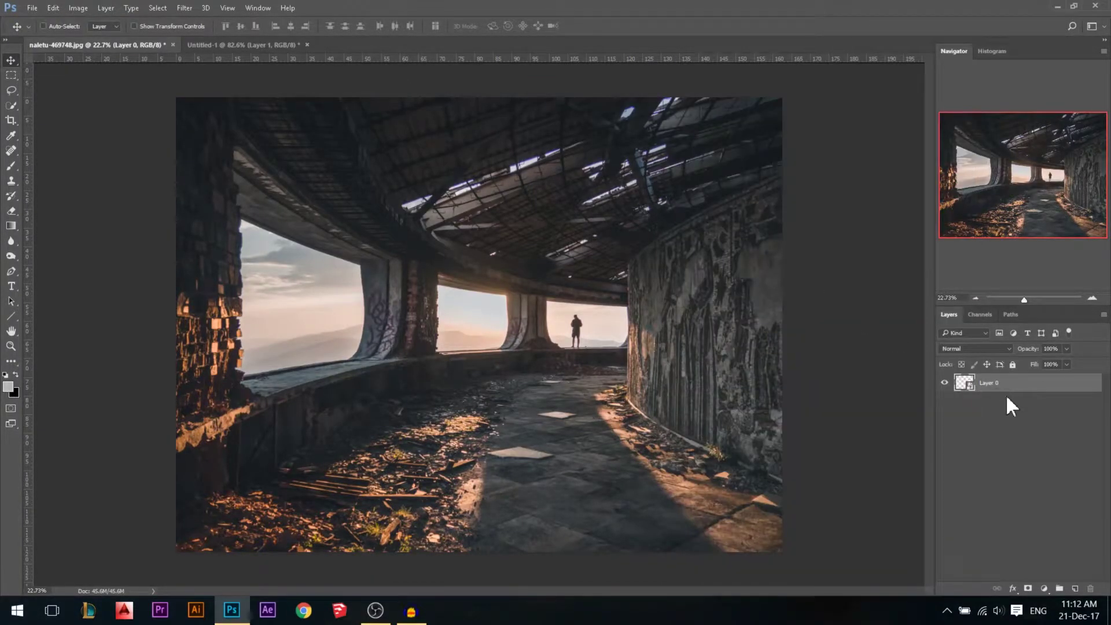
left_click(184, 8)
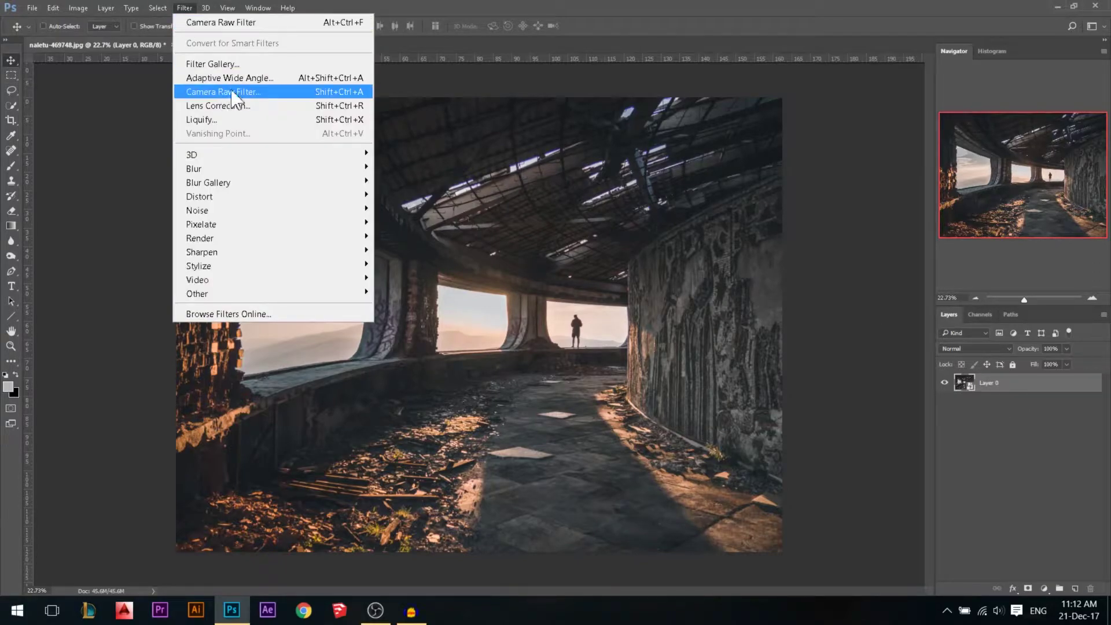
left_click(223, 89)
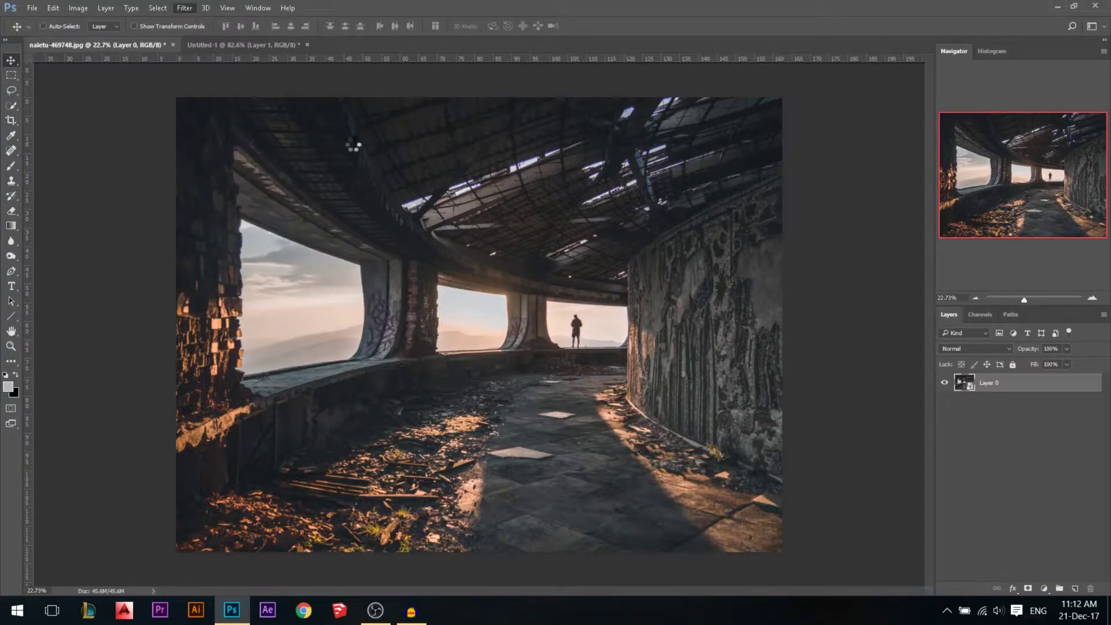
left_click_drag(804, 242, 851, 242)
left_click(856, 573)
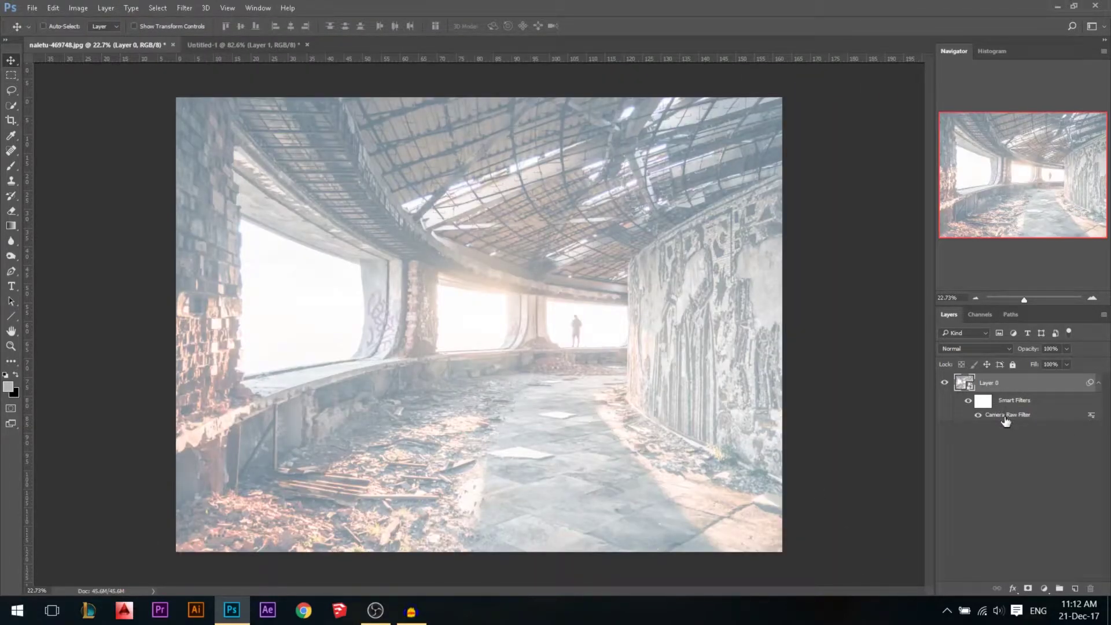
Paint black with a smaller soft brush over the central area of the smart filter mask to hide the Camera Raw effect there
left_click(983, 401)
left_click(11, 166)
key("bracketleft")
key("bracketleft")
key("bracketleft")
key("bracketleft")
key("bracketleft")
mouse_move(451, 266)
left_mouse_down()
mouse_move(498, 173)
mouse_move(416, 348)
mouse_move(532, 208)
mouse_move(538, 416)
mouse_move(578, 301)
mouse_move(625, 243)
left_mouse_up()
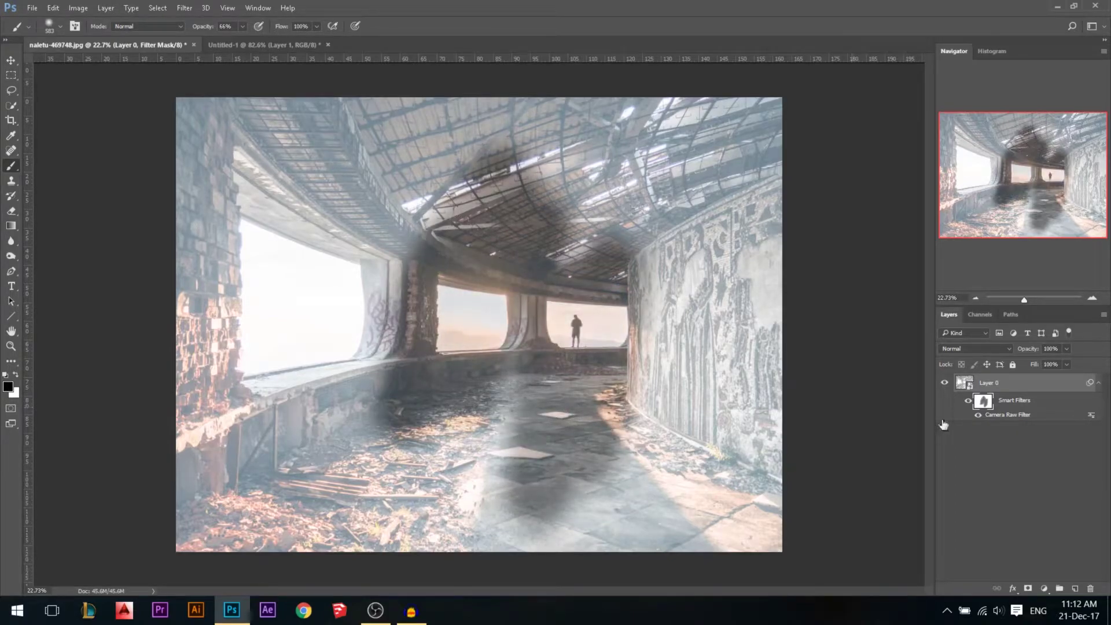
mouse_move(353, 196)
left_mouse_down()
mouse_move(431, 316)
mouse_move(547, 326)
left_mouse_up()
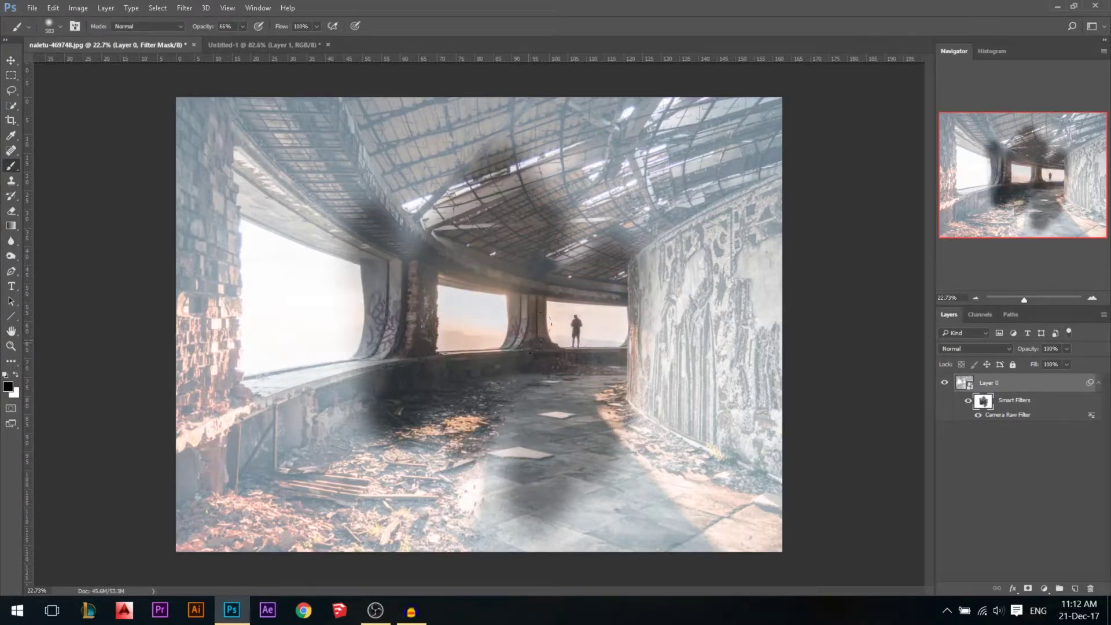
Compare the image with the Camera Raw filter off and on, then fill the smart filter mask with white
left_click(978, 416)
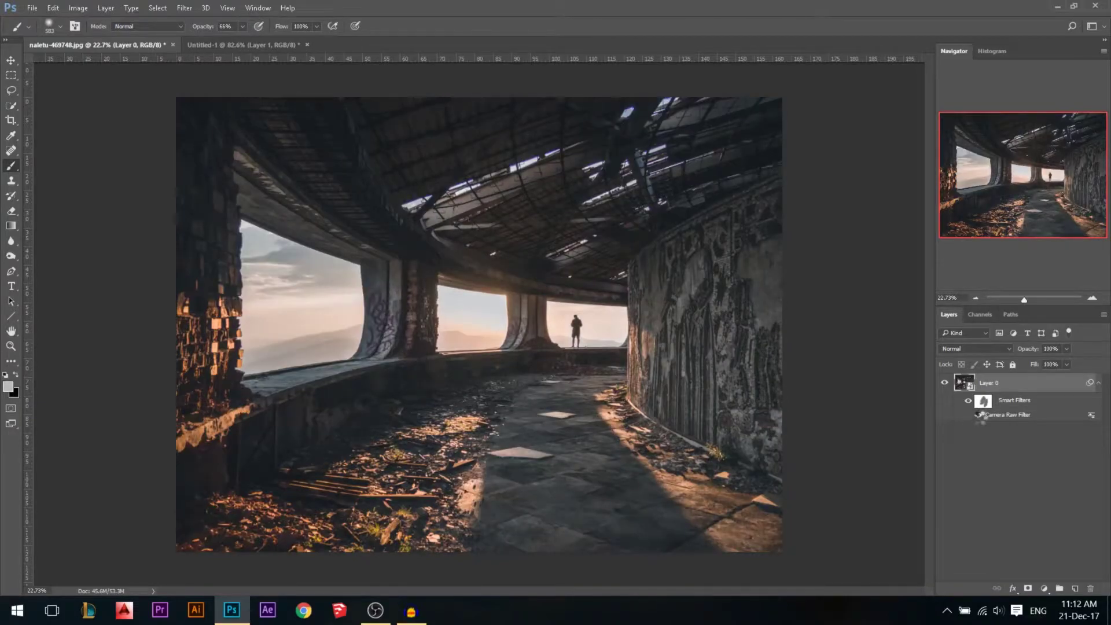
left_click(977, 415)
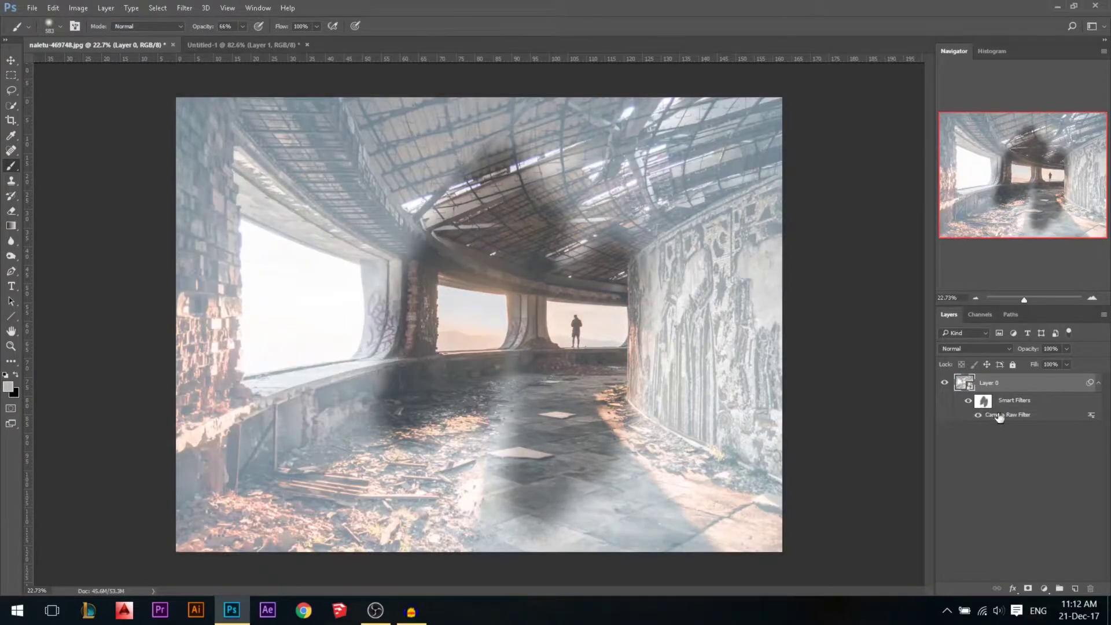
left_click(982, 408)
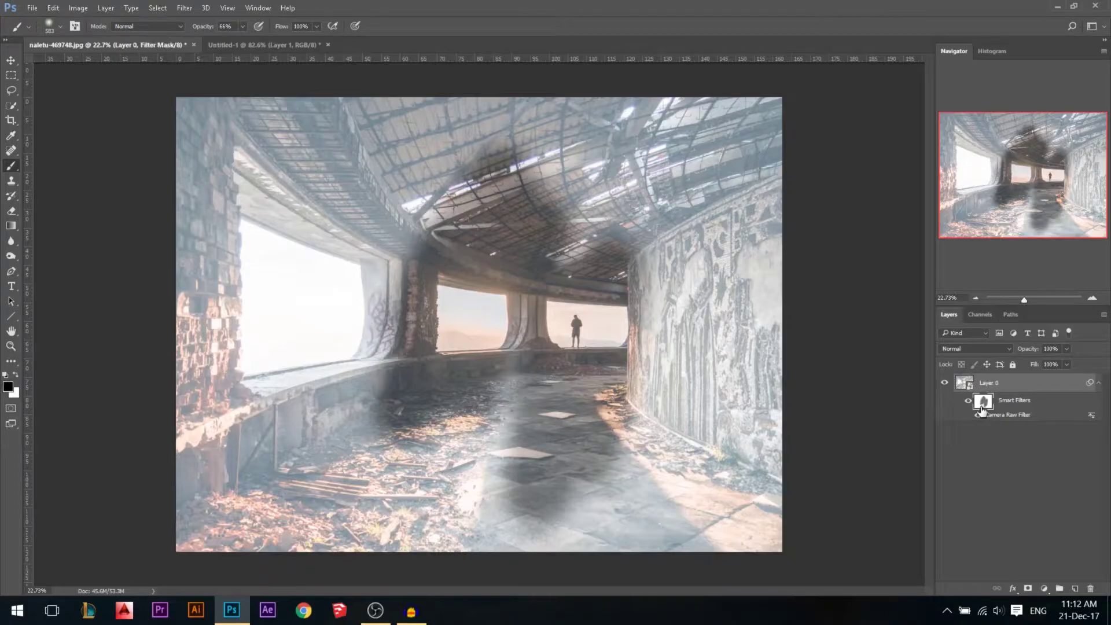
key("ctrl+BackSpace")
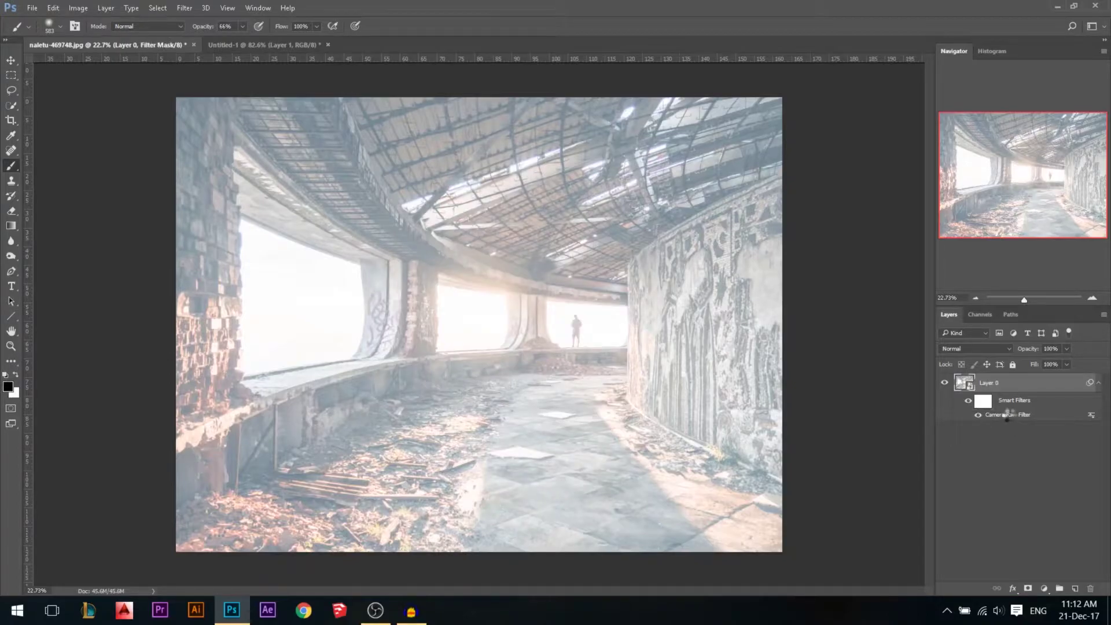
Reopen the Camera Raw smart filter of Layer 0 and reset its exposure to 0 in full-screen view
double_click(1010, 412)
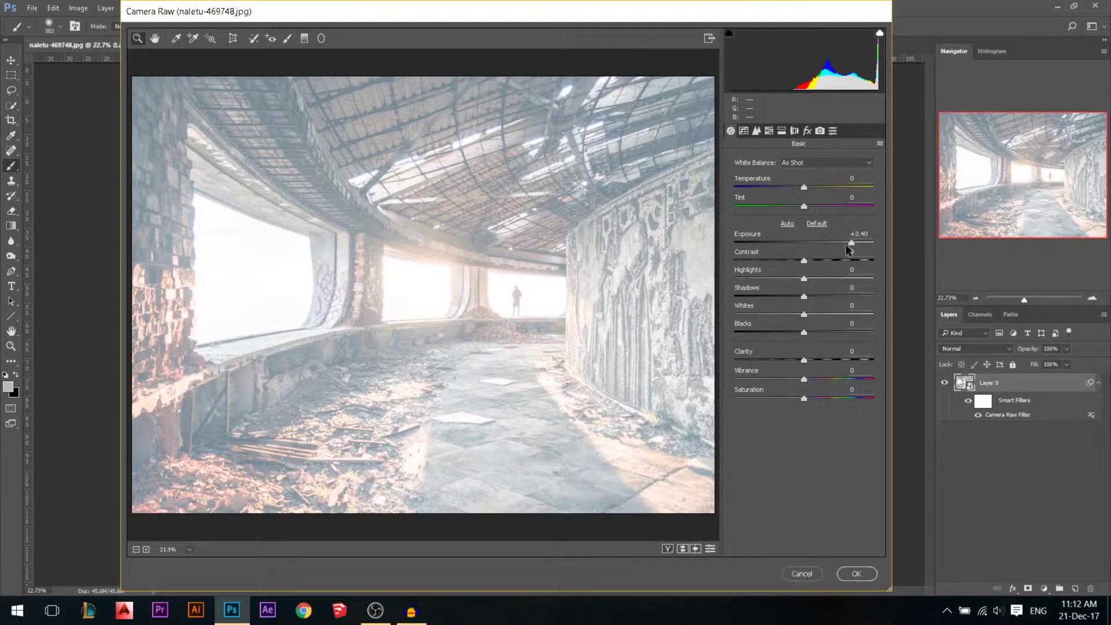
double_click(849, 244)
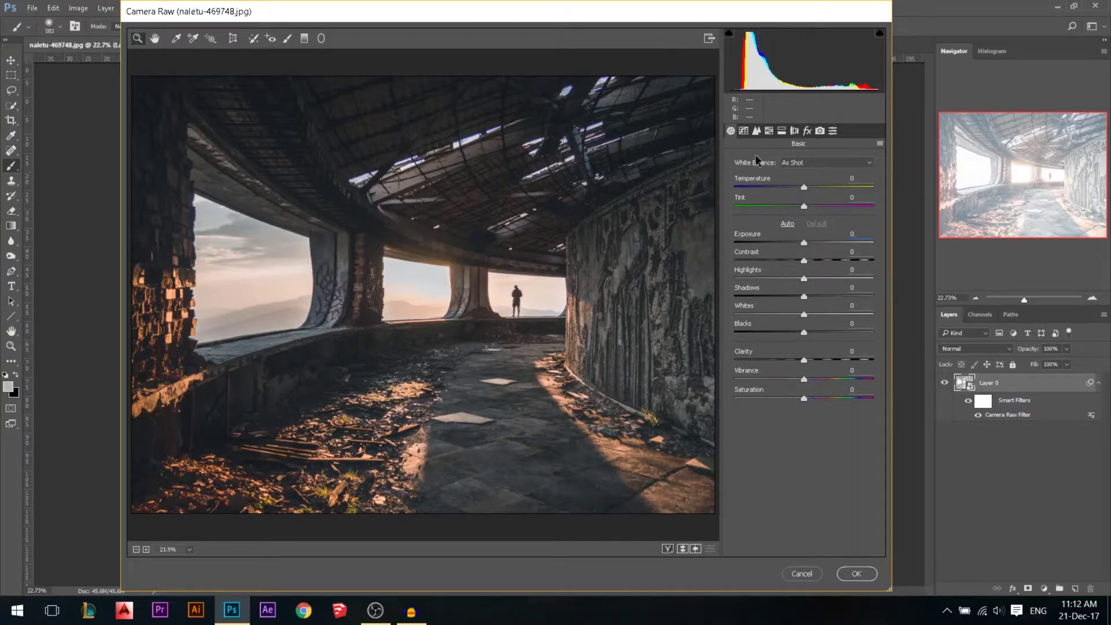
left_click(709, 39)
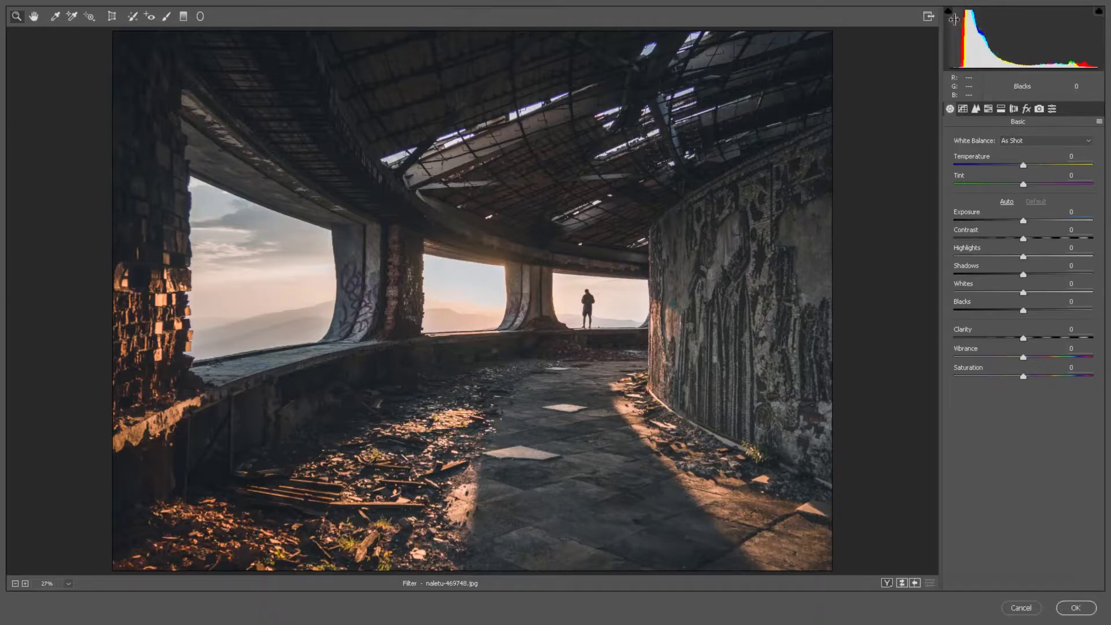
Lower the Blacks strongly with the shadow clipping warning switched on and off for comparison, then set Blacks to -63
left_click(948, 11)
left_click_drag(1023, 311, 960, 315)
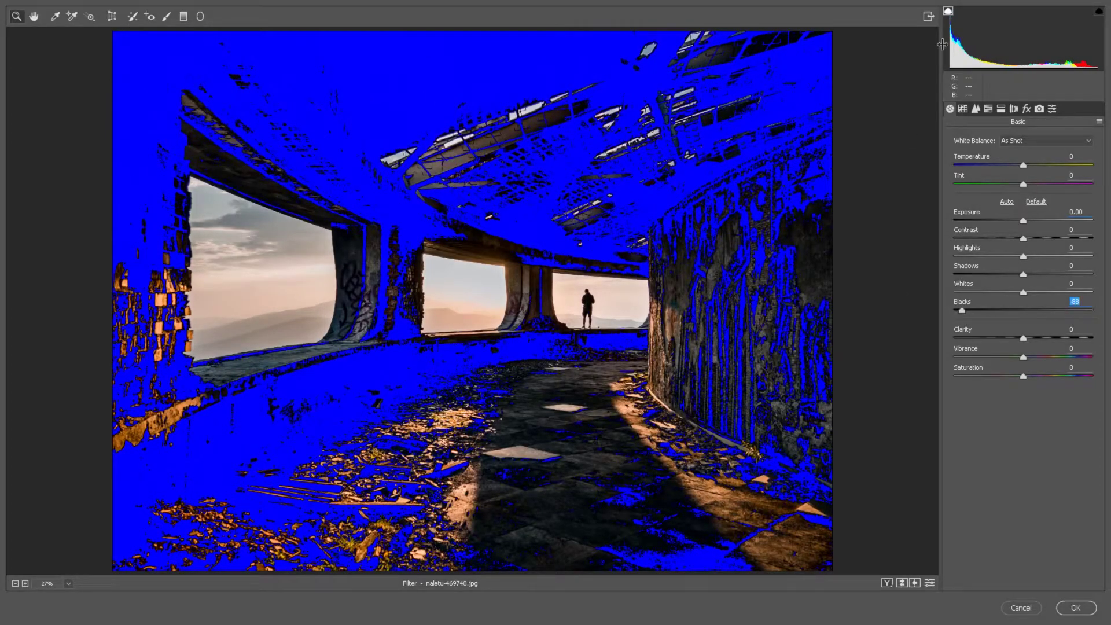
left_click(947, 12)
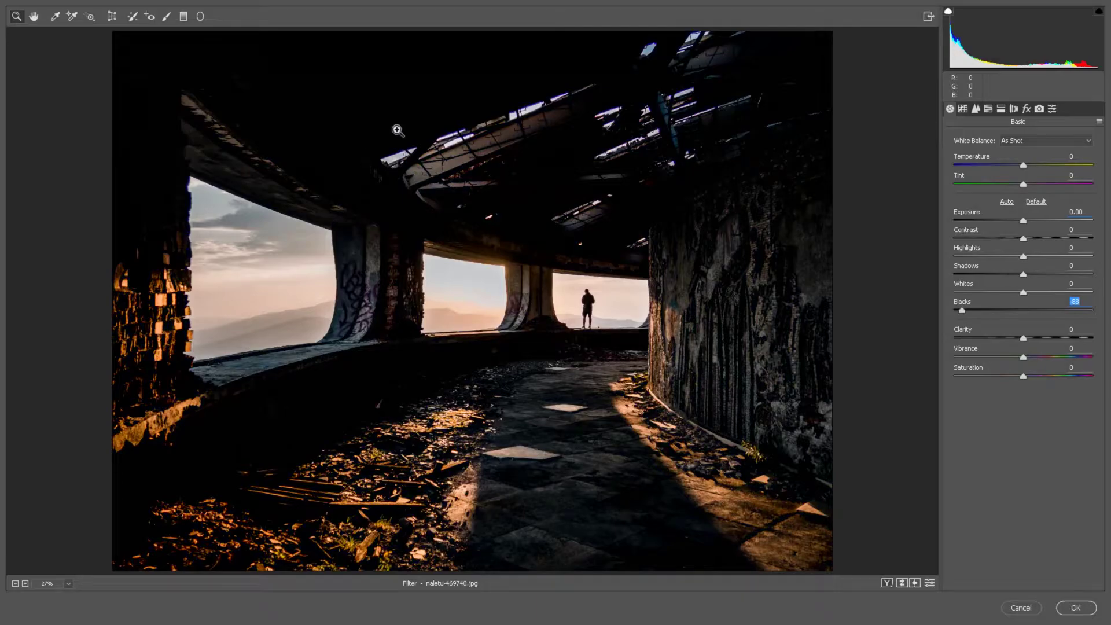
left_click(948, 13)
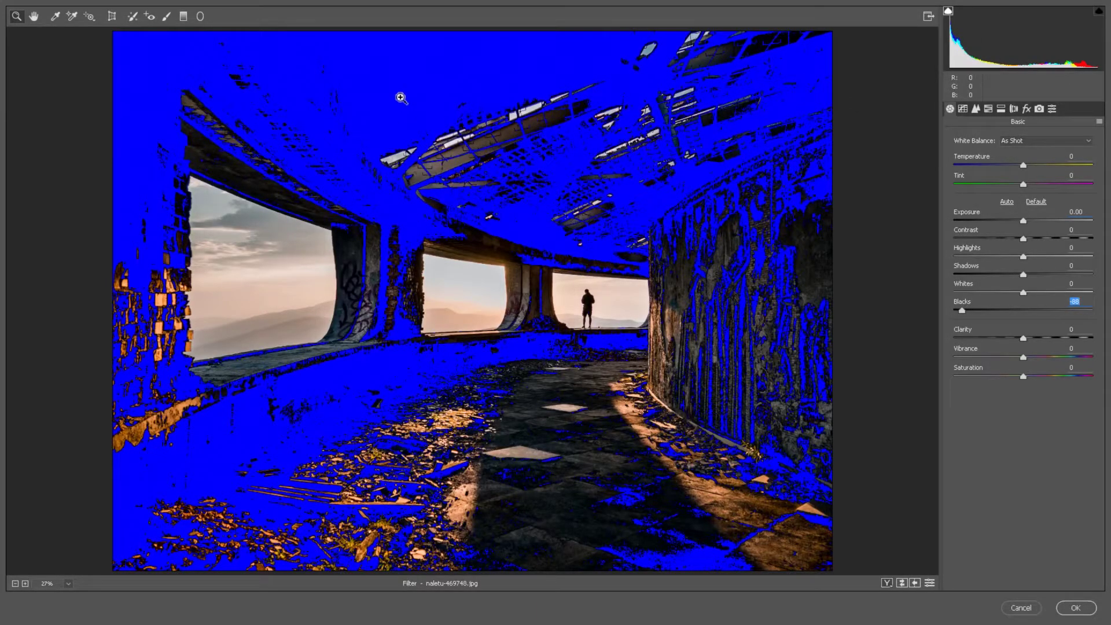
mouse_move(962, 310)
left_mouse_down()
mouse_move(987, 305)
mouse_move(978, 307)
left_mouse_up()
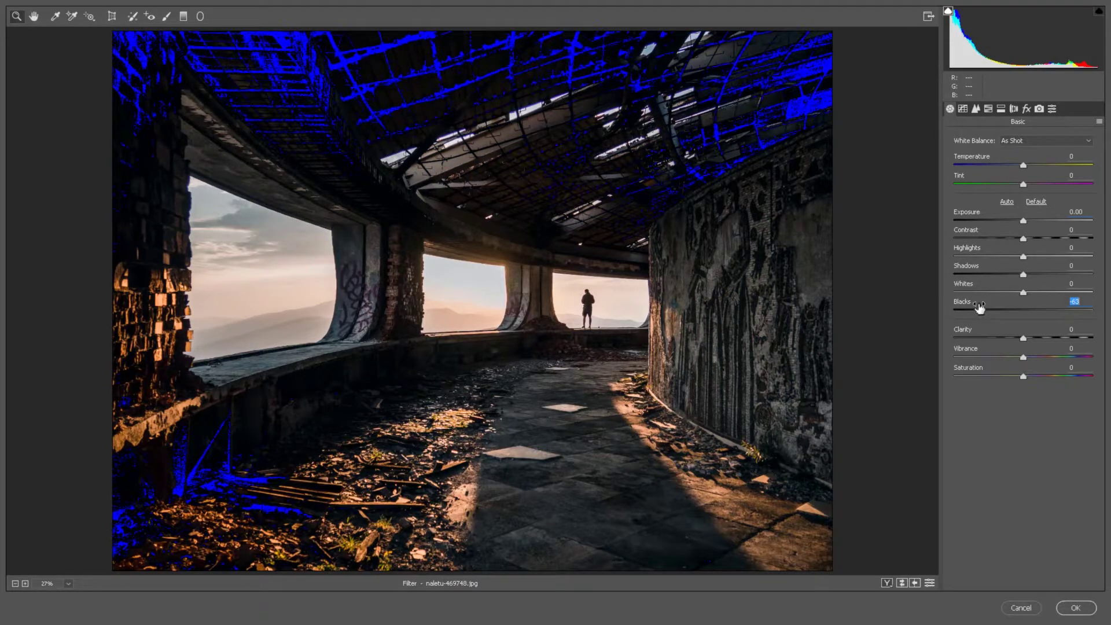
Raise the exposure to +0.95 with the highlight clipping warning on, and reset Blacks to 0
left_click_drag(1020, 217, 1033, 217)
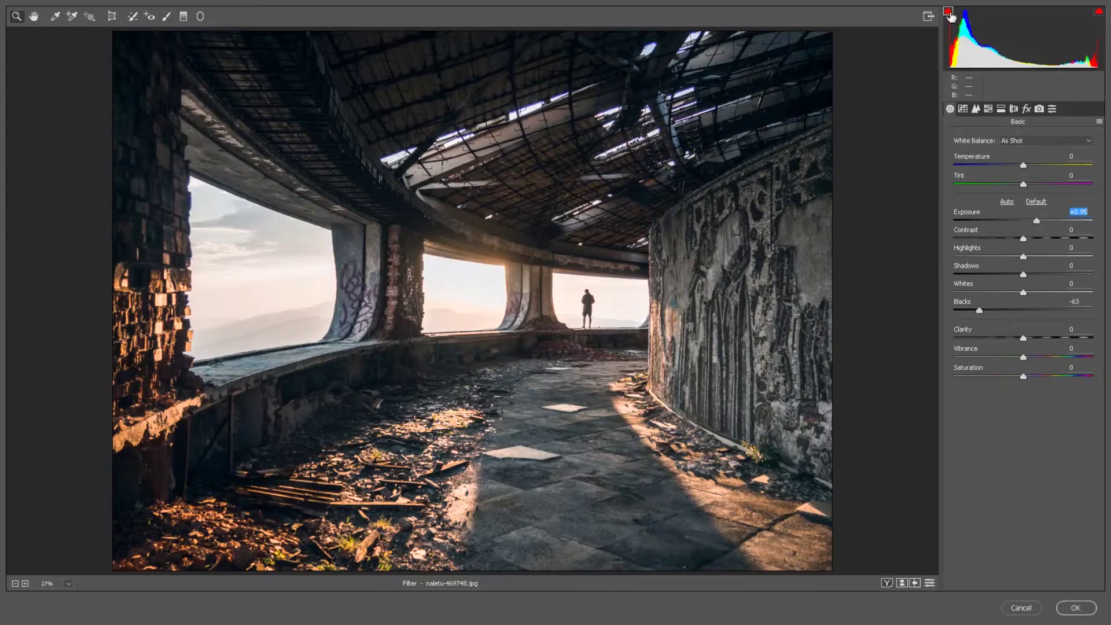
left_click(1099, 11)
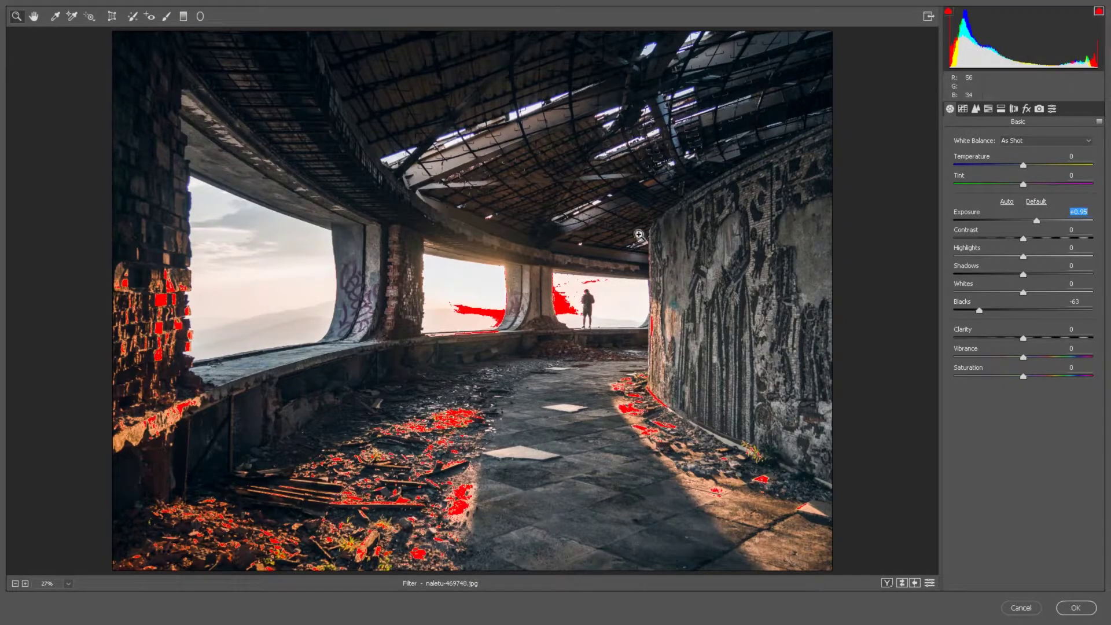
left_click(1073, 301)
type("0")
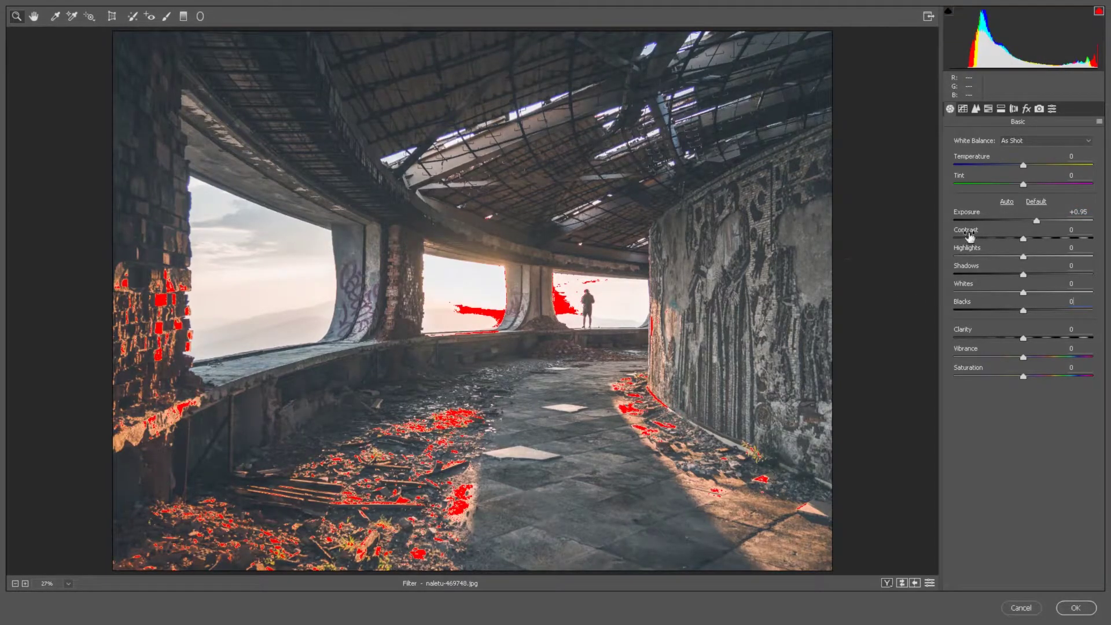
Lower the exposure to -0.45 while checking the highlight clipping, then reset the exposure to 0
left_click_drag(1036, 220, 1024, 220)
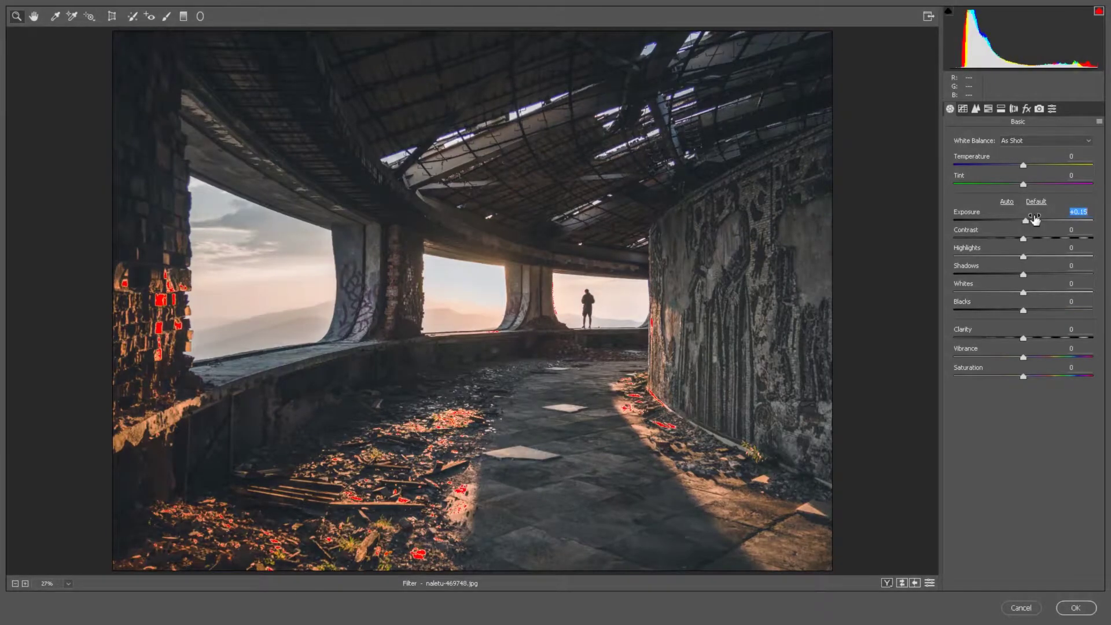
left_click_drag(1034, 218, 1027, 218)
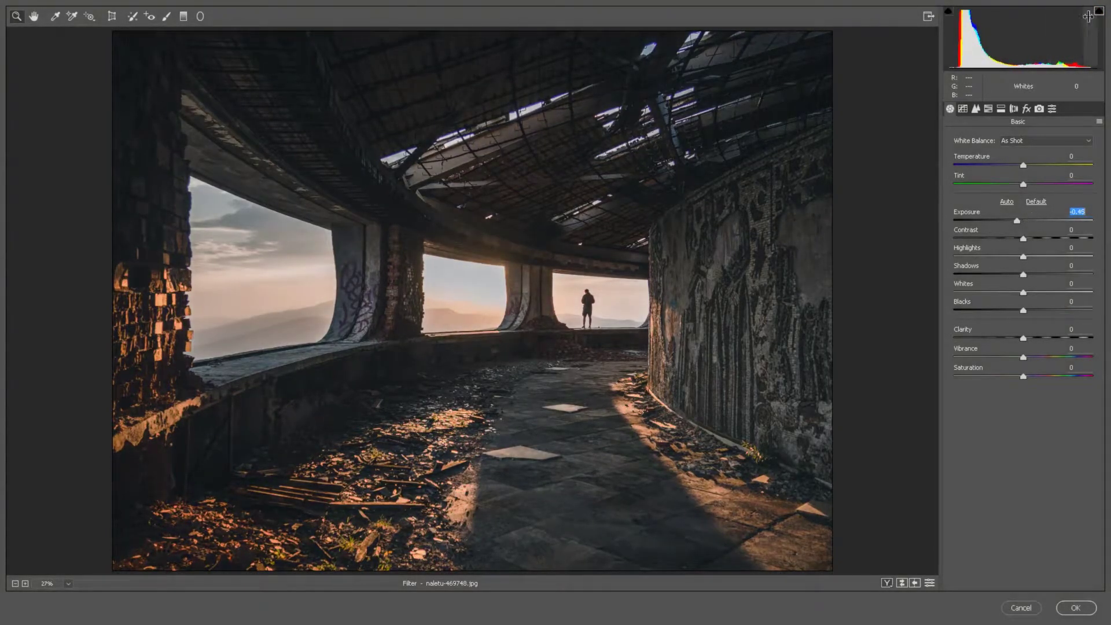
type("0")
key("Return")
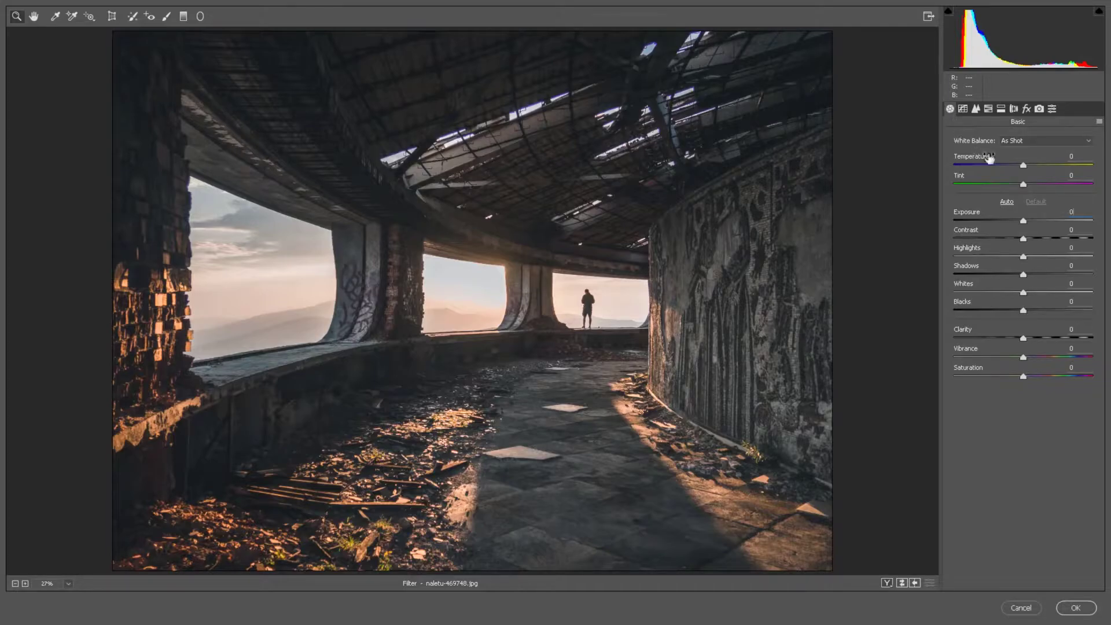
Try the Auto white balance on the photo, then return it to As Shot
left_click(1029, 141)
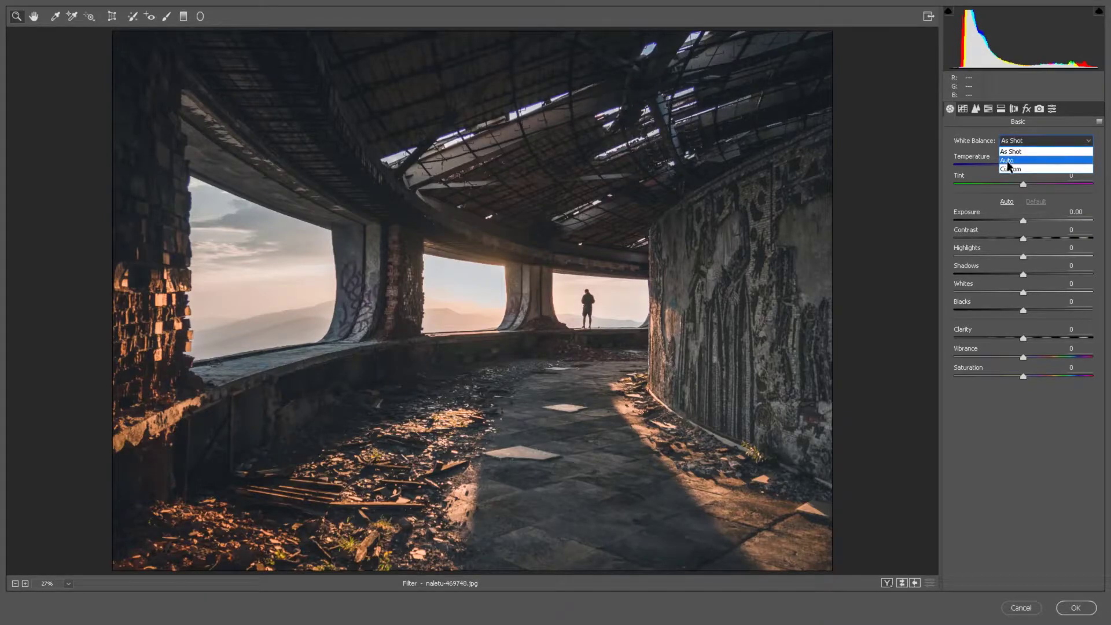
left_click(1008, 162)
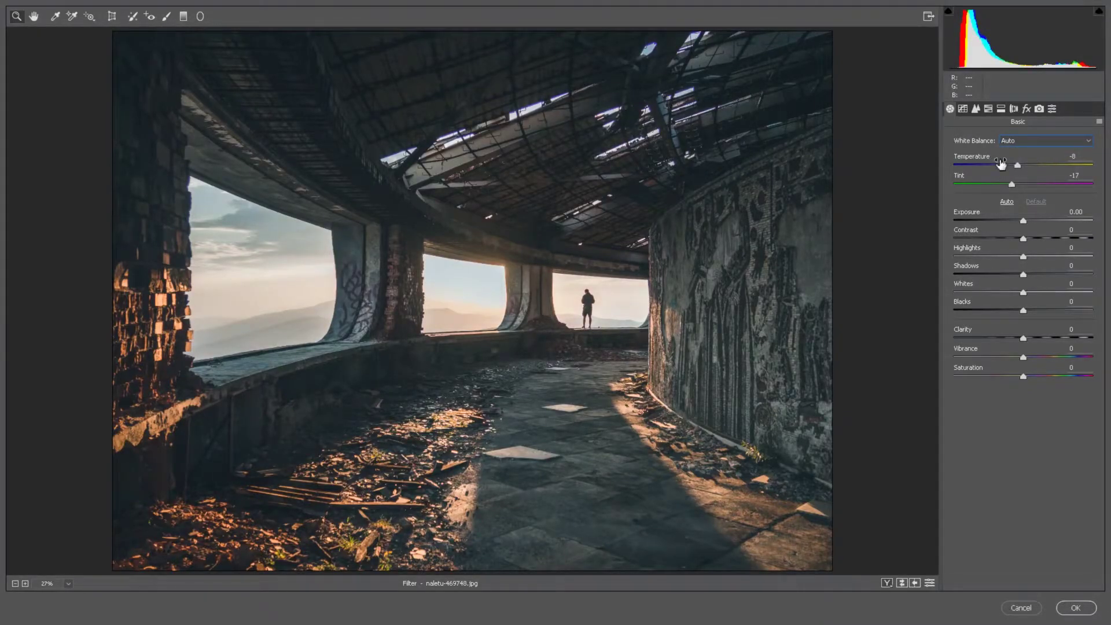
scroll(1021, 142, "up", 1)
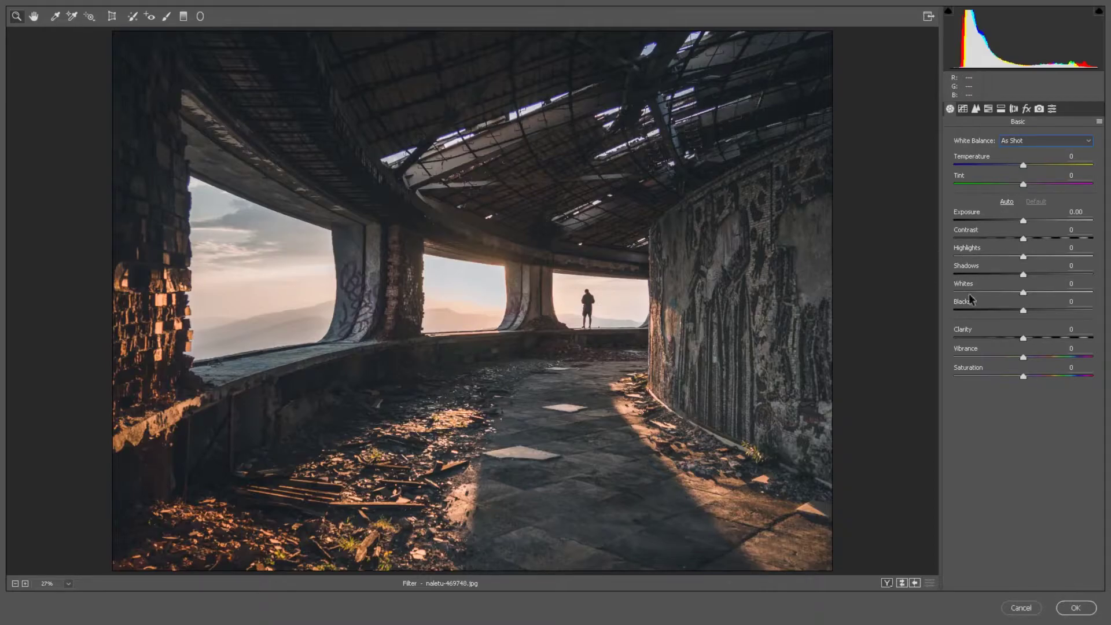
Try a cooler Temperature of -20 and a greener Tint on the photo, and return both values to 0
mouse_move(1023, 165)
left_mouse_down()
mouse_move(986, 163)
mouse_move(1058, 156)
mouse_move(1011, 155)
left_mouse_up()
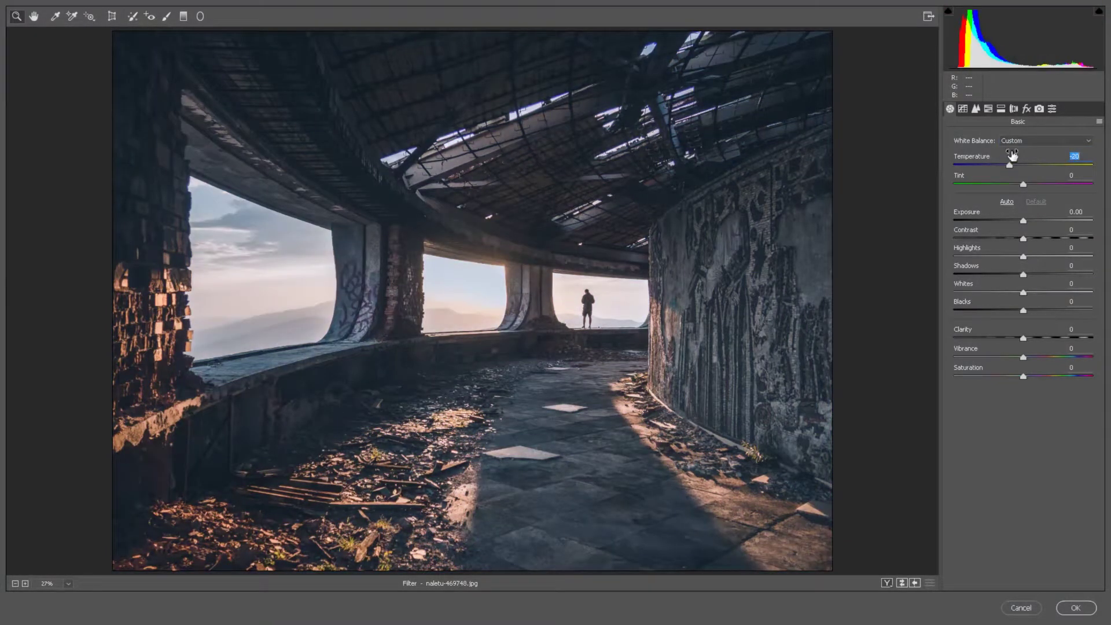
type("0")
key("Tab")
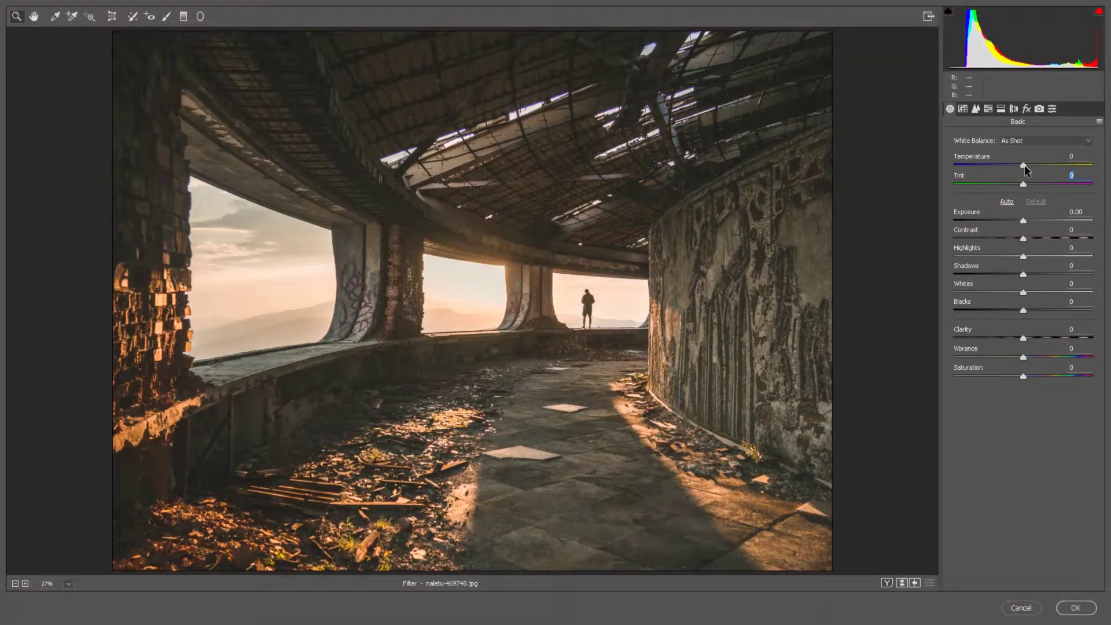
left_click_drag(1023, 184, 1008, 184)
type("0")
key("shift+Tab")
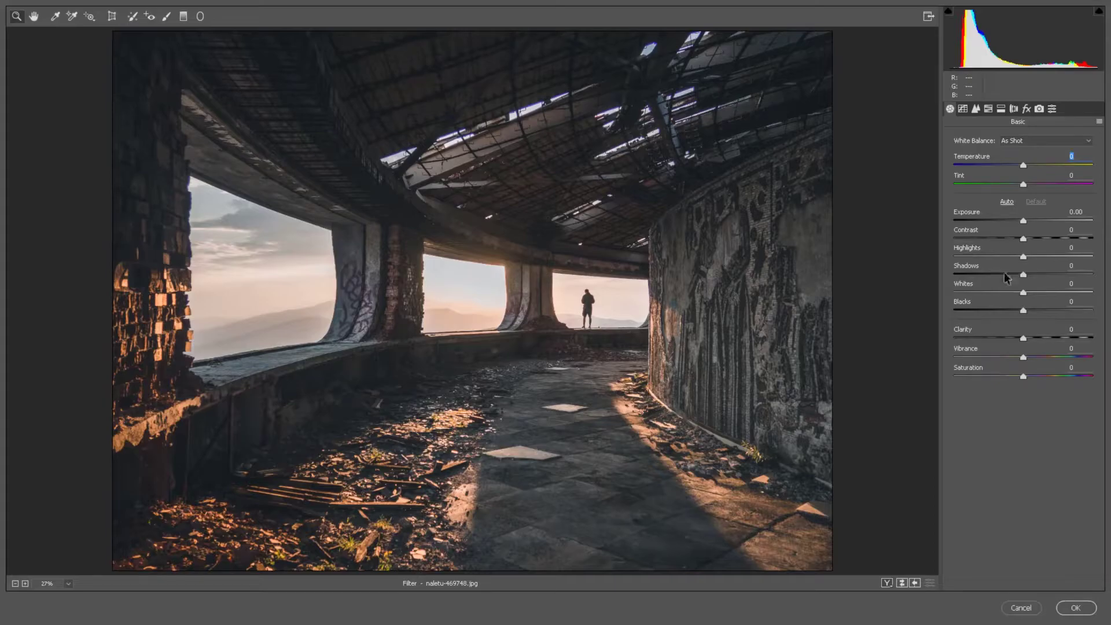
Try the Auto tone adjustments and restore the defaults, and test an Exposure of -1.65 before resetting it to 0
left_click(1005, 202)
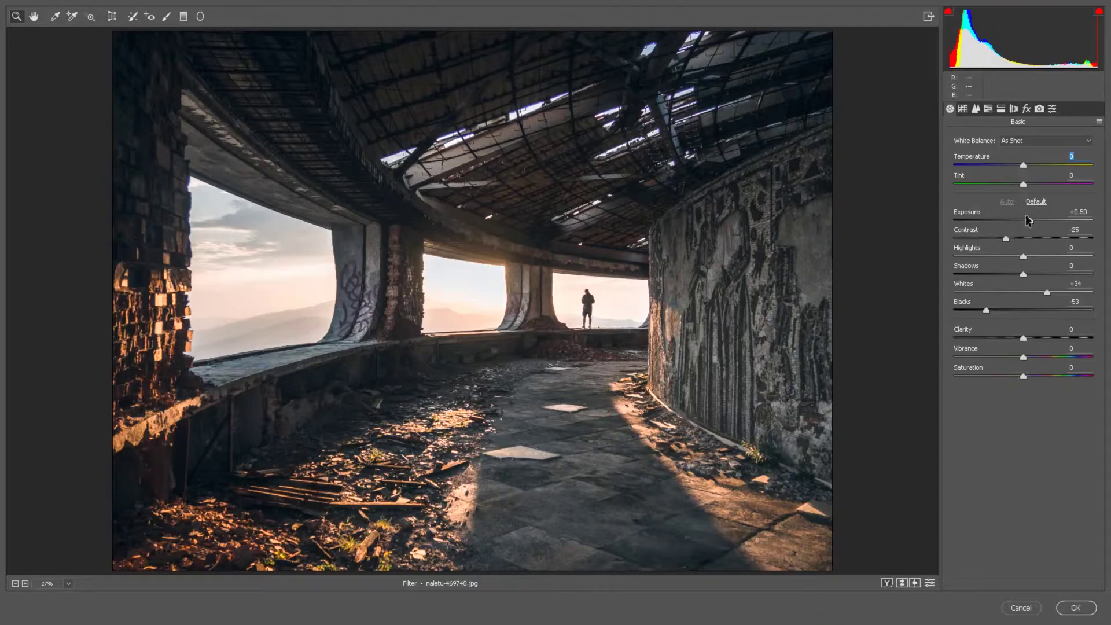
left_click(1034, 201)
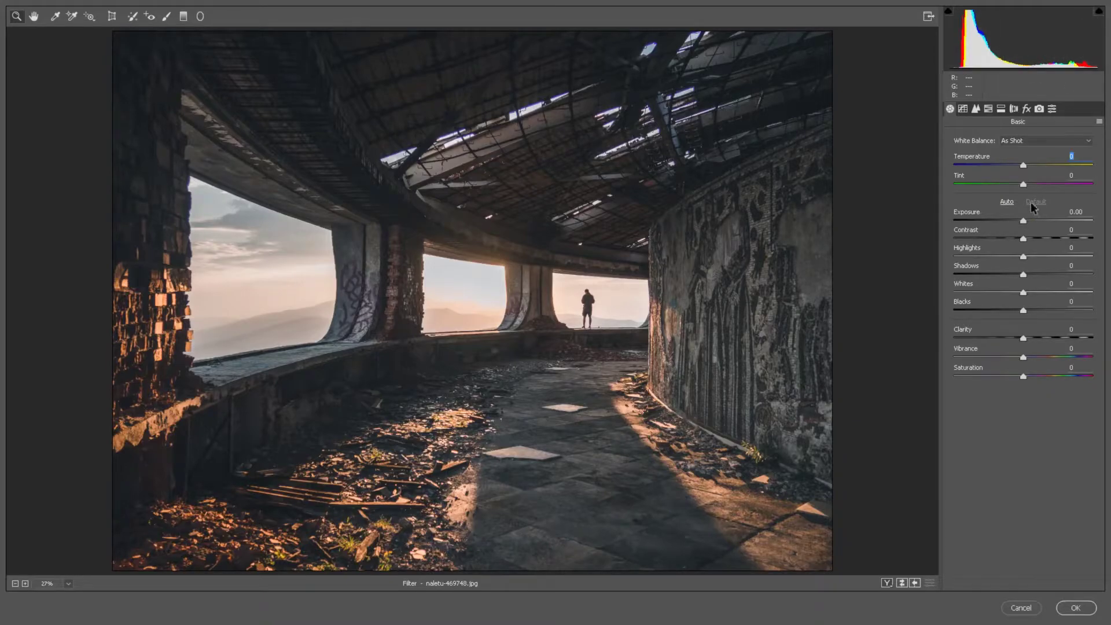
mouse_move(1019, 220)
left_mouse_down()
mouse_move(1049, 217)
mouse_move(1000, 215)
left_mouse_up()
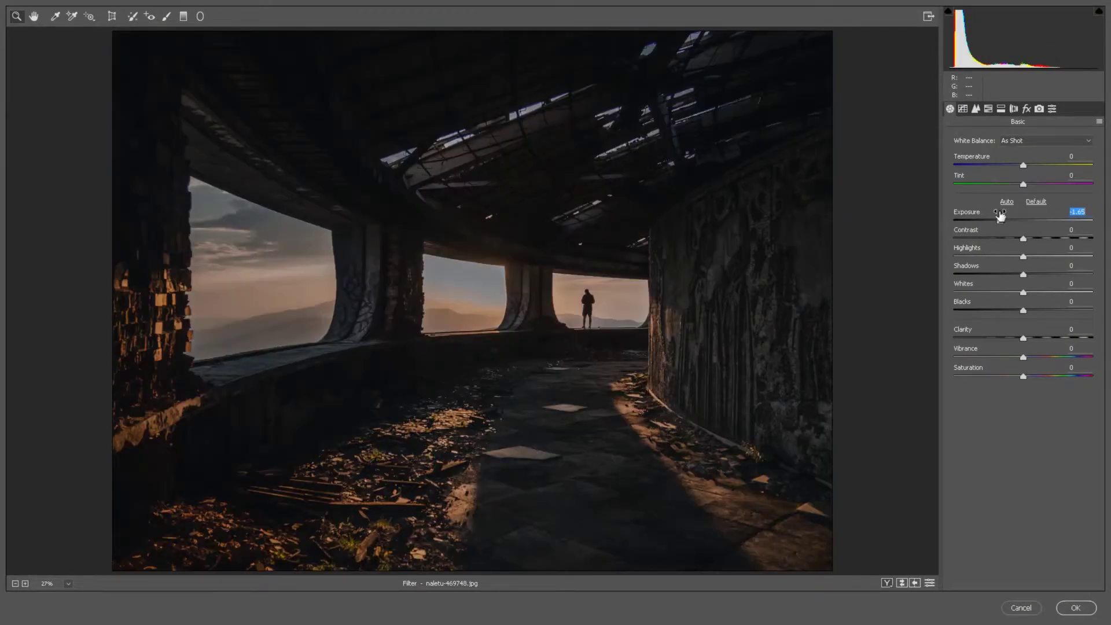
double_click(1001, 216)
Raise the Contrast to +100 to see its effect on the photo, and reset it to 0
left_click(1025, 237)
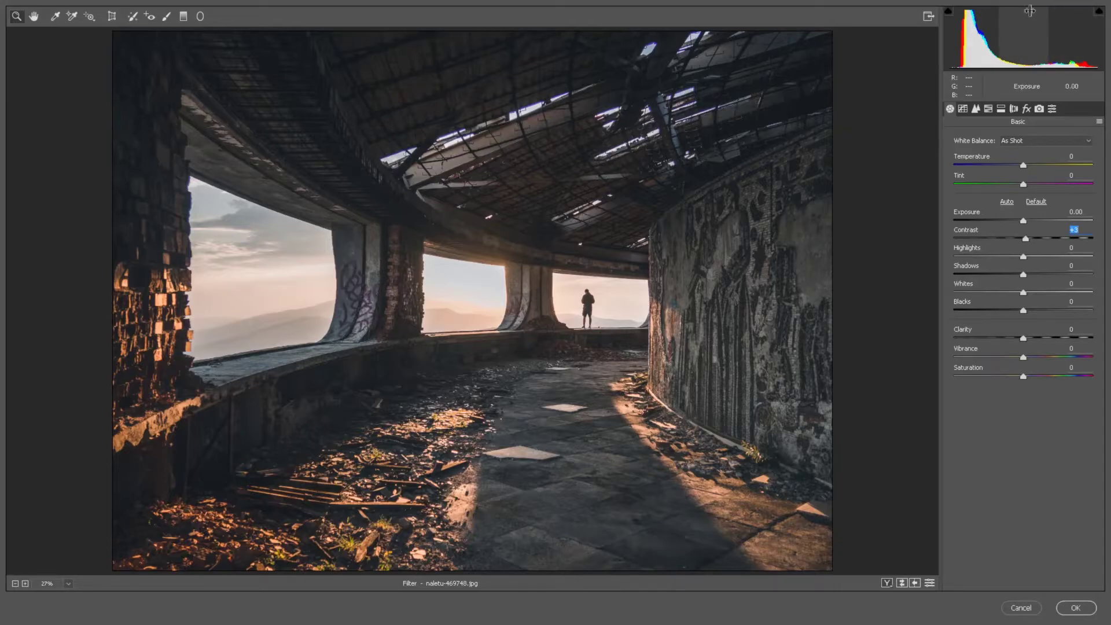
left_click_drag(1025, 232, 1085, 233)
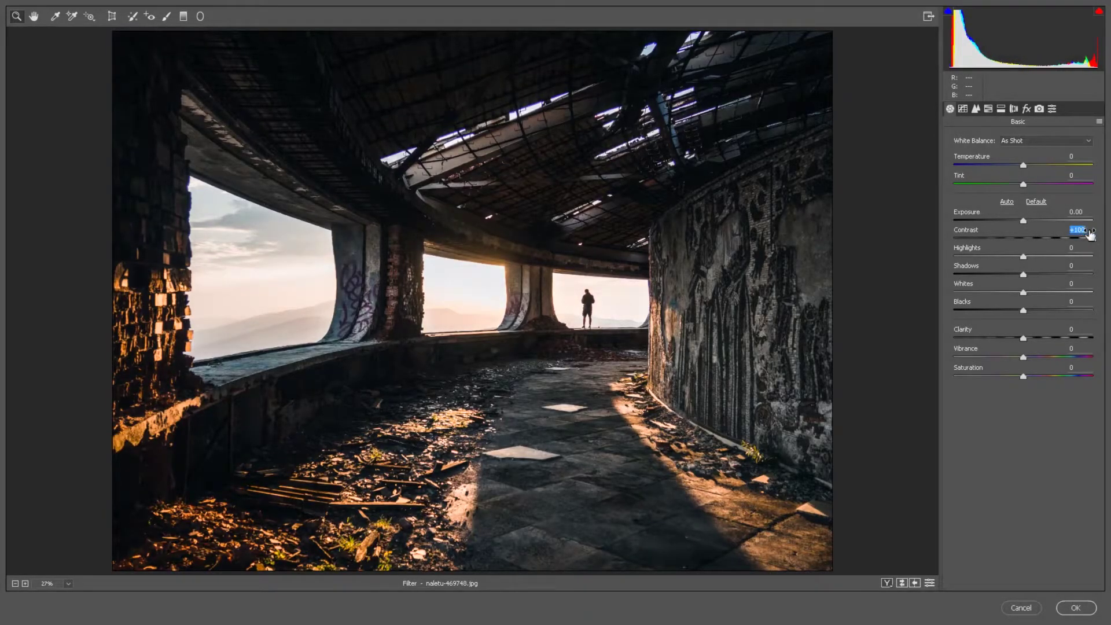
type("0")
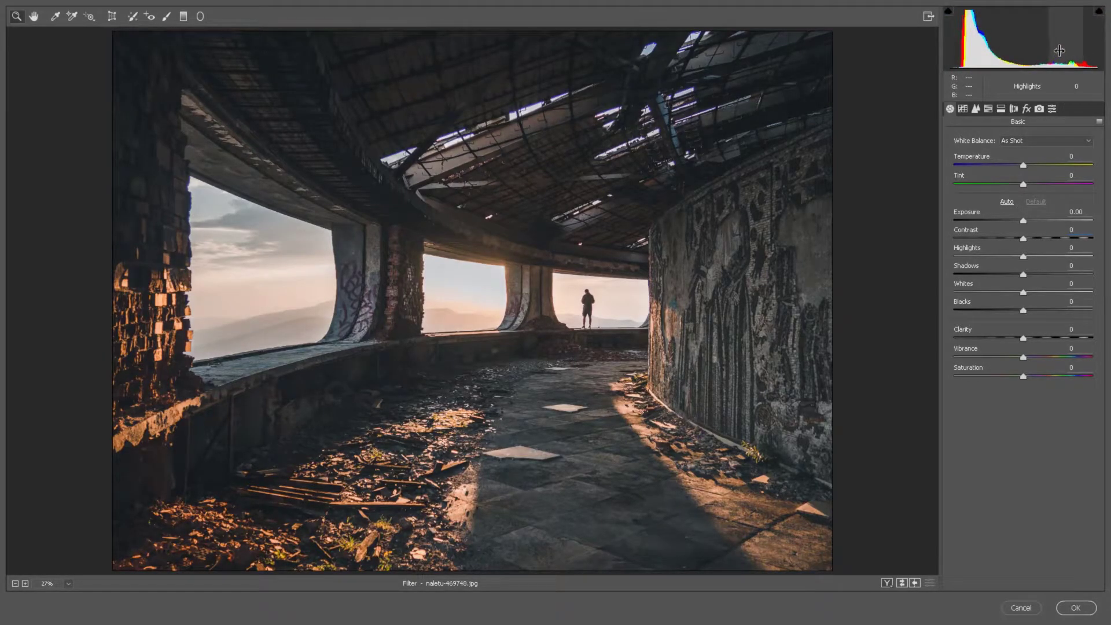
Try raising and strongly lowering the Highlights, and reset them to 0
left_click_drag(1023, 257, 1056, 256)
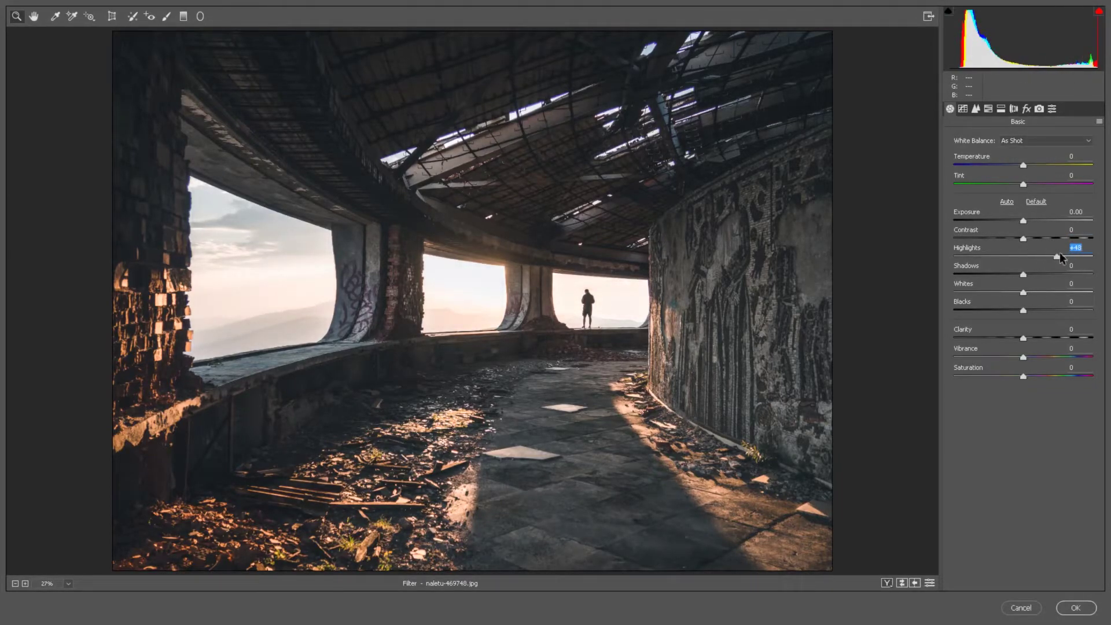
left_click_drag(1057, 255, 961, 256)
type("0")
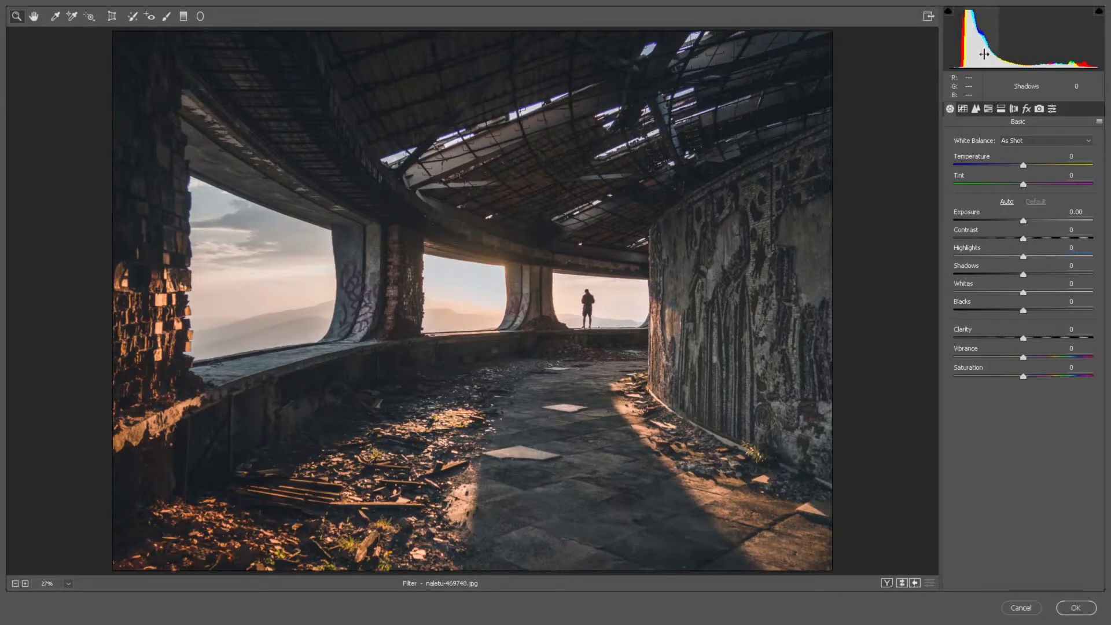
Try Shadows at -48 and strongly raised, and reset them to 0
left_click_drag(1023, 275, 1003, 276)
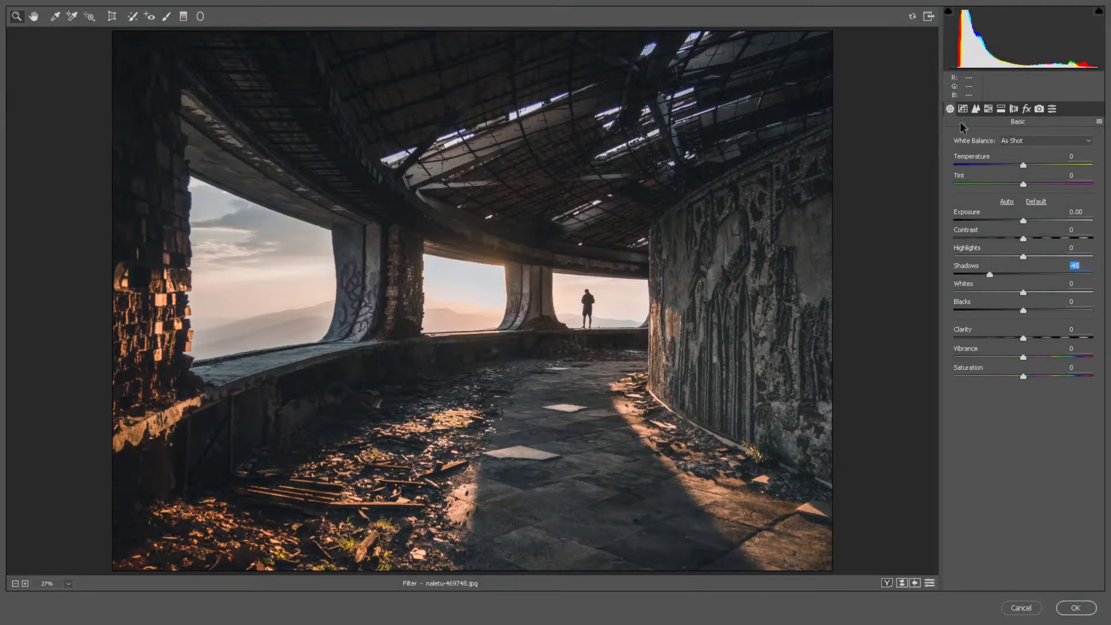
left_click_drag(989, 274, 1091, 274)
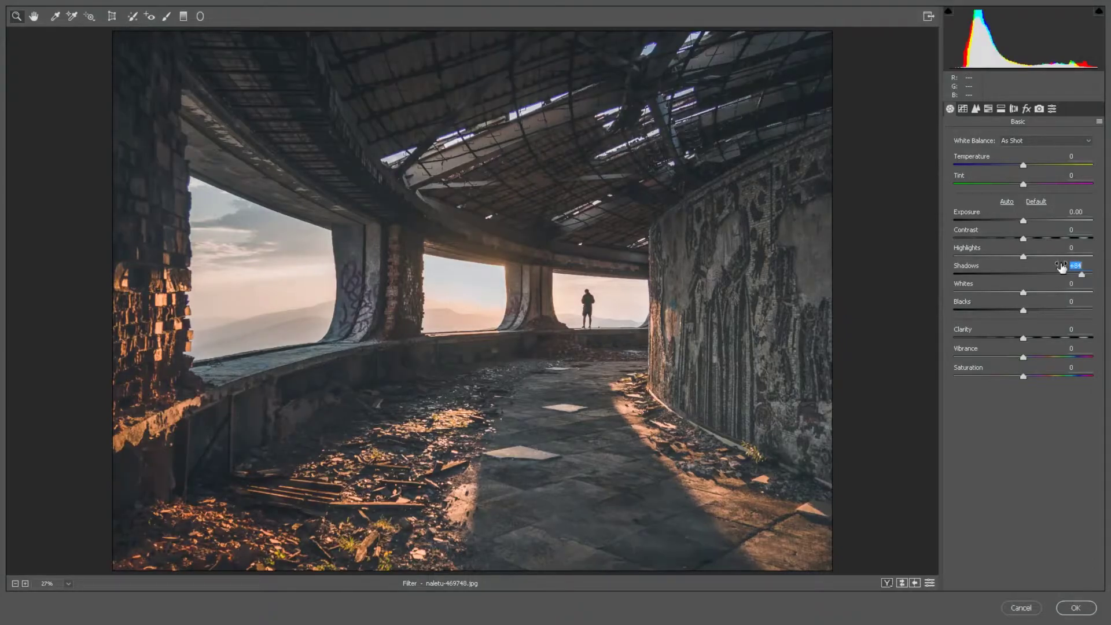
type("0")
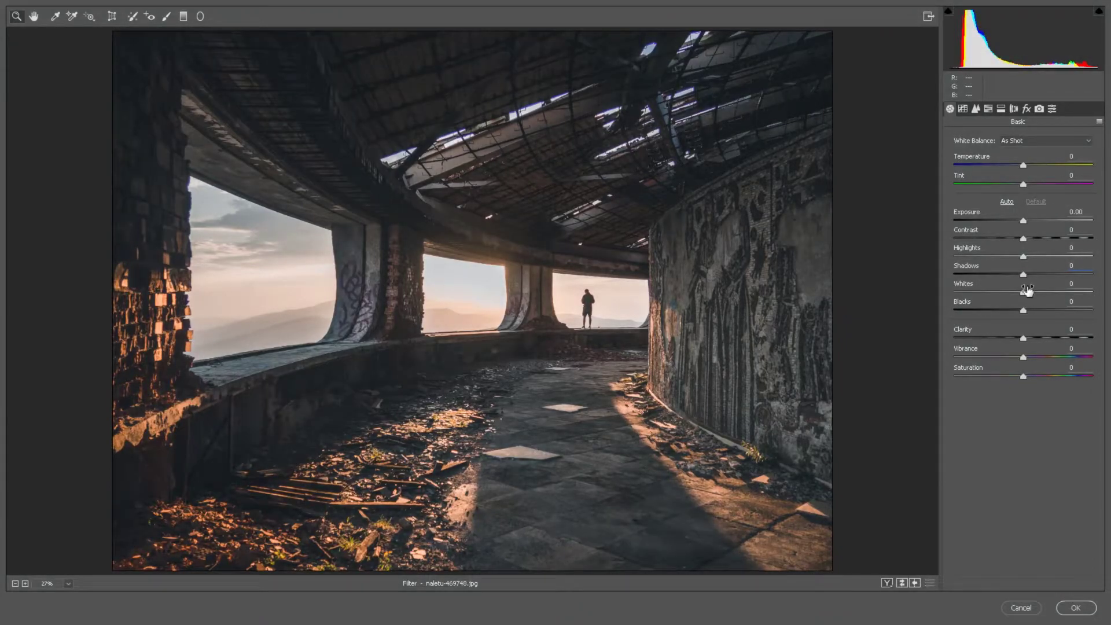
Try Whites at +100 and strongly lowered Blacks one after the other, resetting each to 0
left_click_drag(1027, 291, 1105, 286)
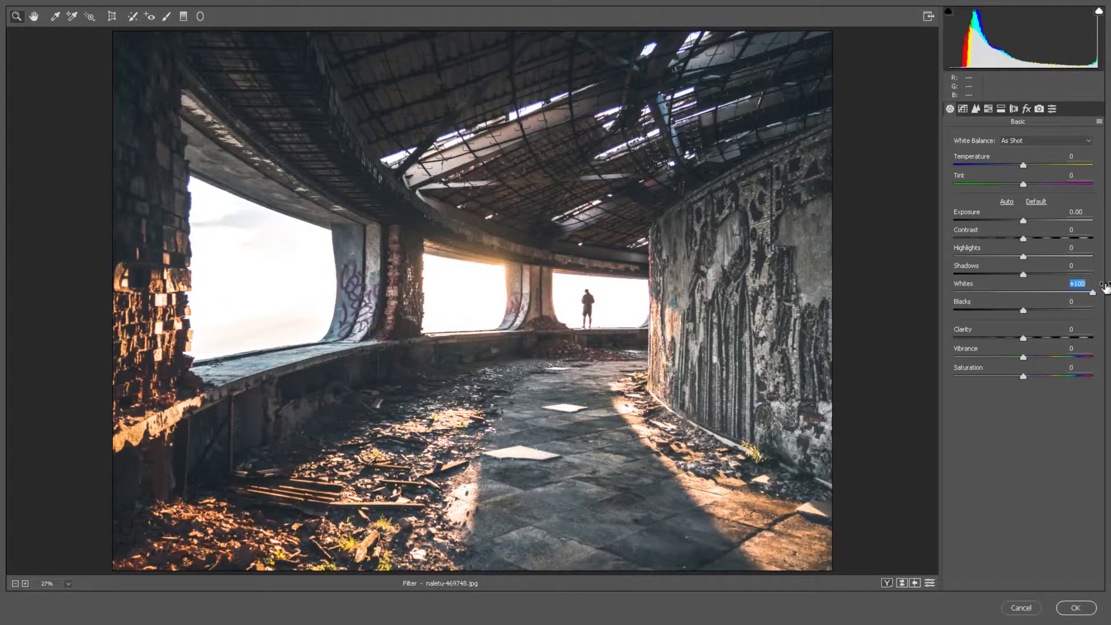
type("0")
left_click_drag(1027, 308, 984, 303)
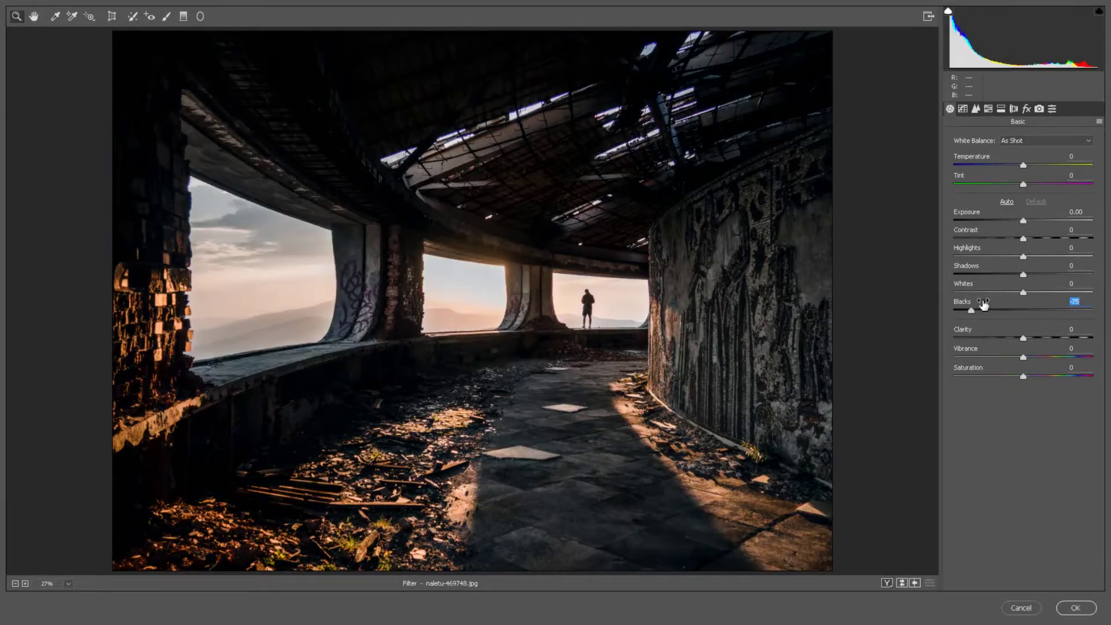
type("0")
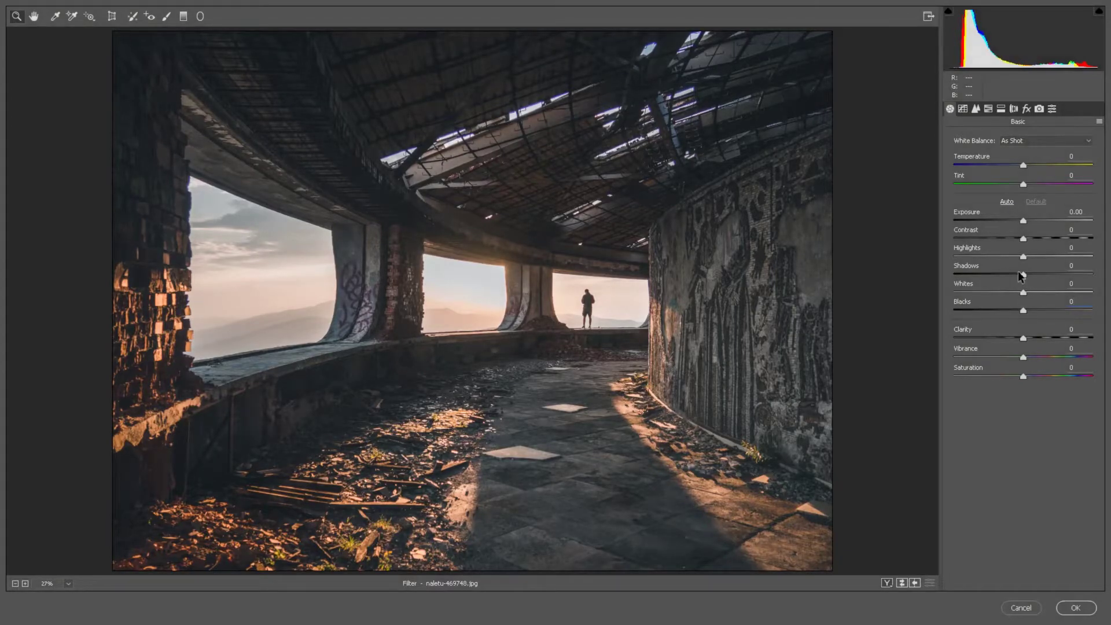
Lower the Highlights to -55, raise the Shadows to +53 and increase the Contrast to compensate
left_click_drag(1025, 274, 991, 250)
left_click(1020, 231)
left_click_drag(1020, 231, 1059, 234)
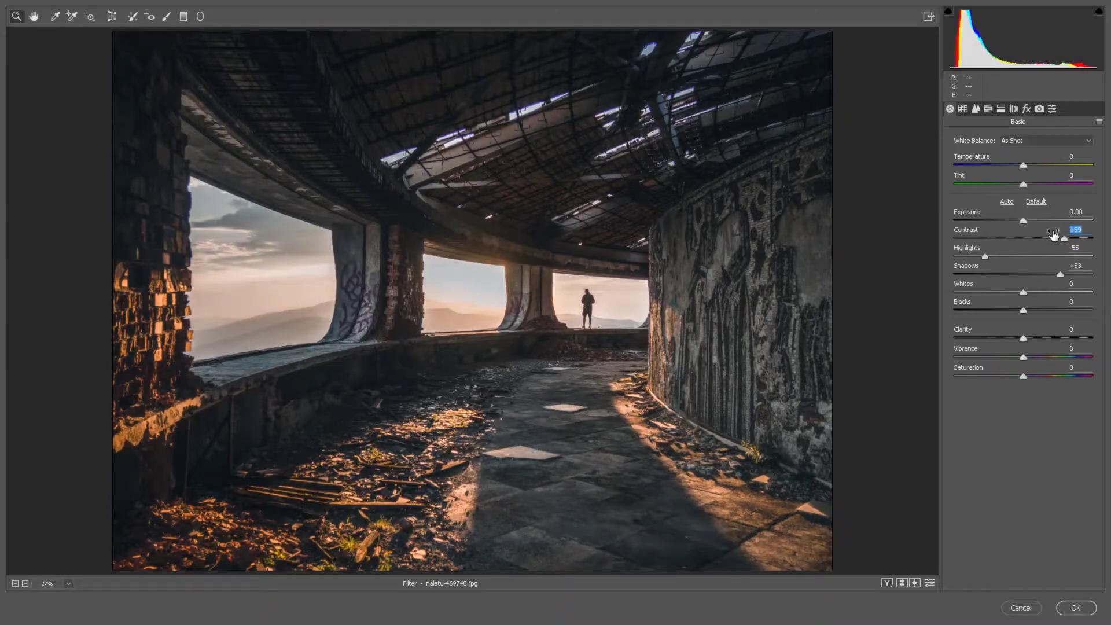
Reset Contrast, Highlights and Shadows to 0
left_click_drag(1060, 234, 1023, 238)
type("0")
key("Tab")
type("0")
key("Tab")
type("0")
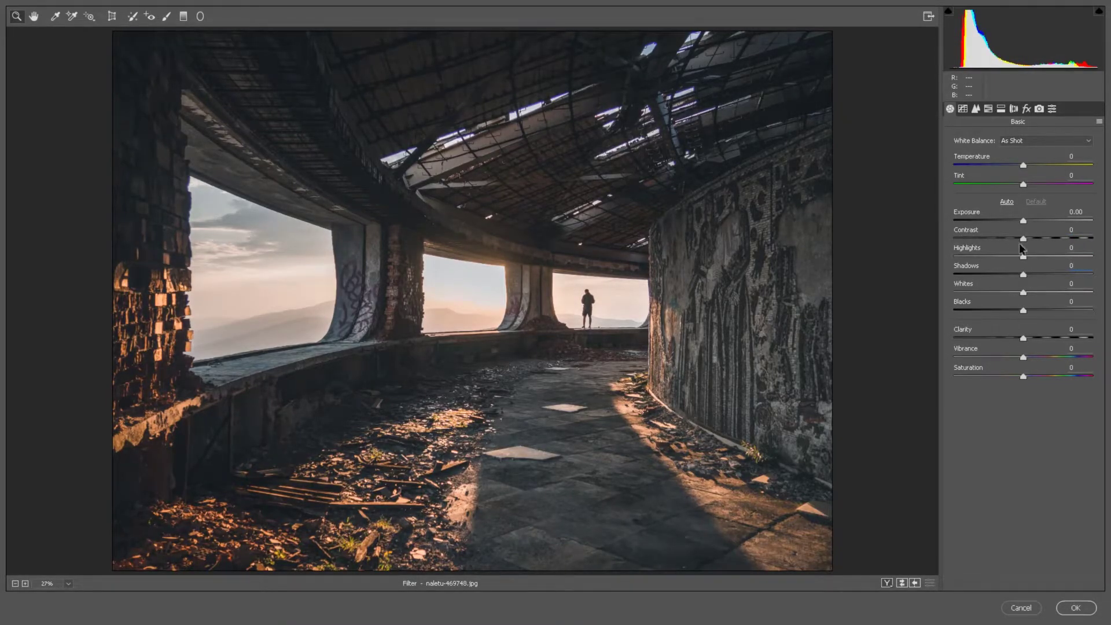
Try Clarity at +100 and at -100, and reset it to 0
left_click_drag(1022, 336, 1082, 332)
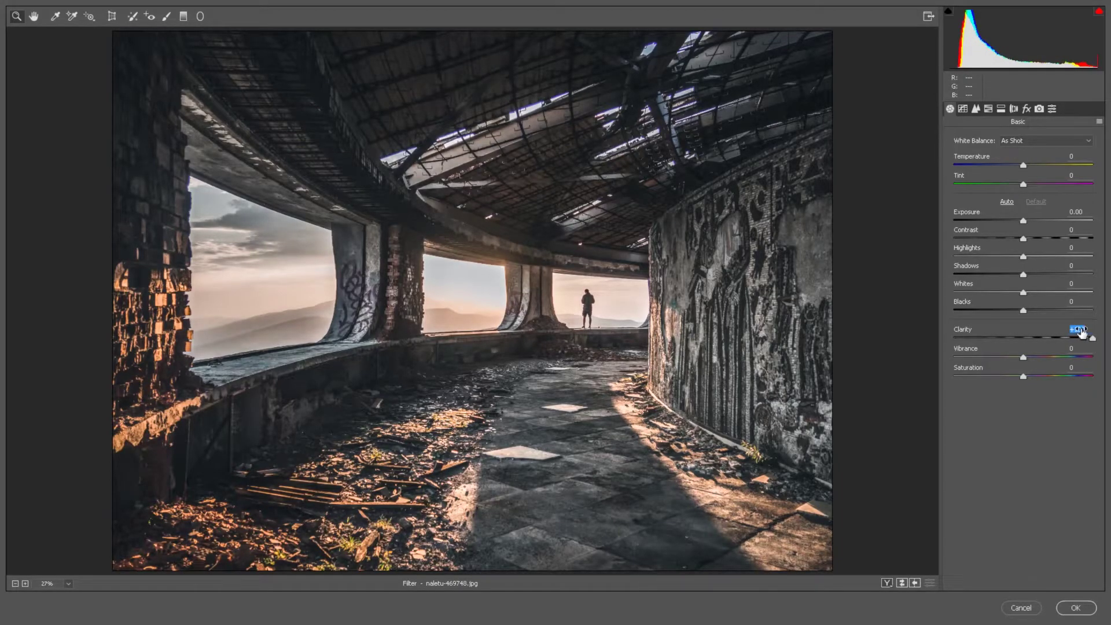
left_click_drag(1081, 331, 545, 330)
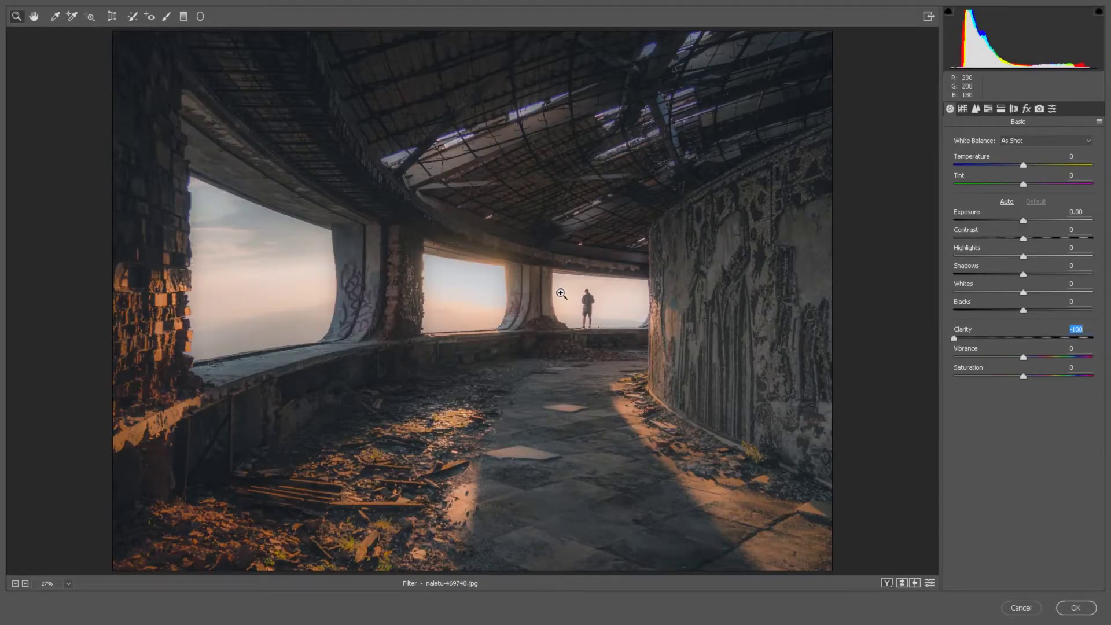
type("0")
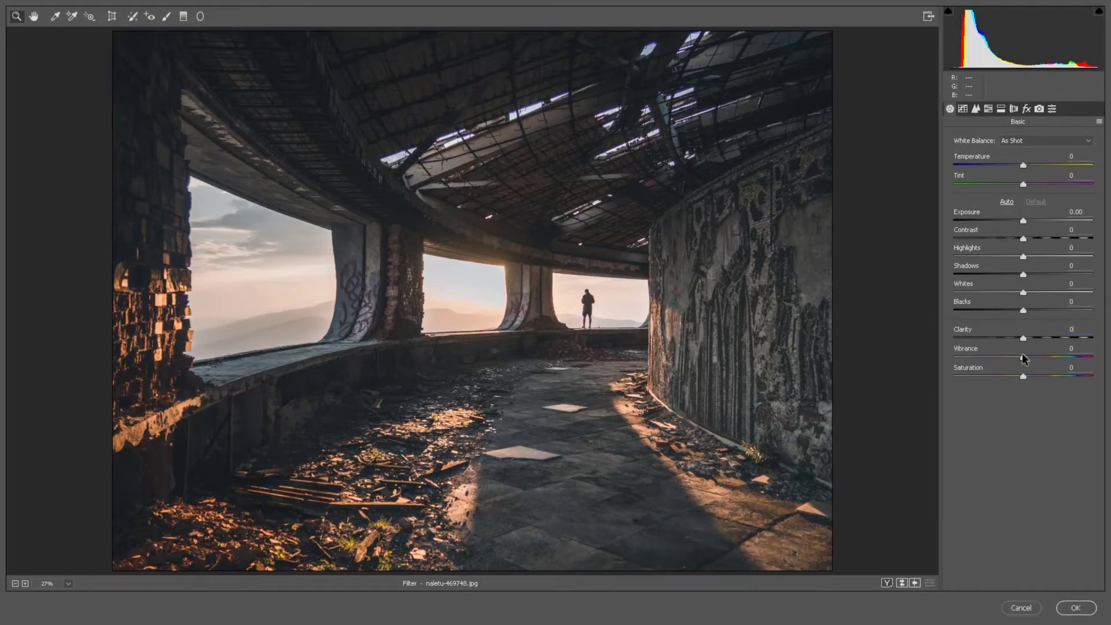
Try Vibrance at +100 and Saturation at +100 separately, resetting each to 0
left_click_drag(1023, 357, 1109, 361)
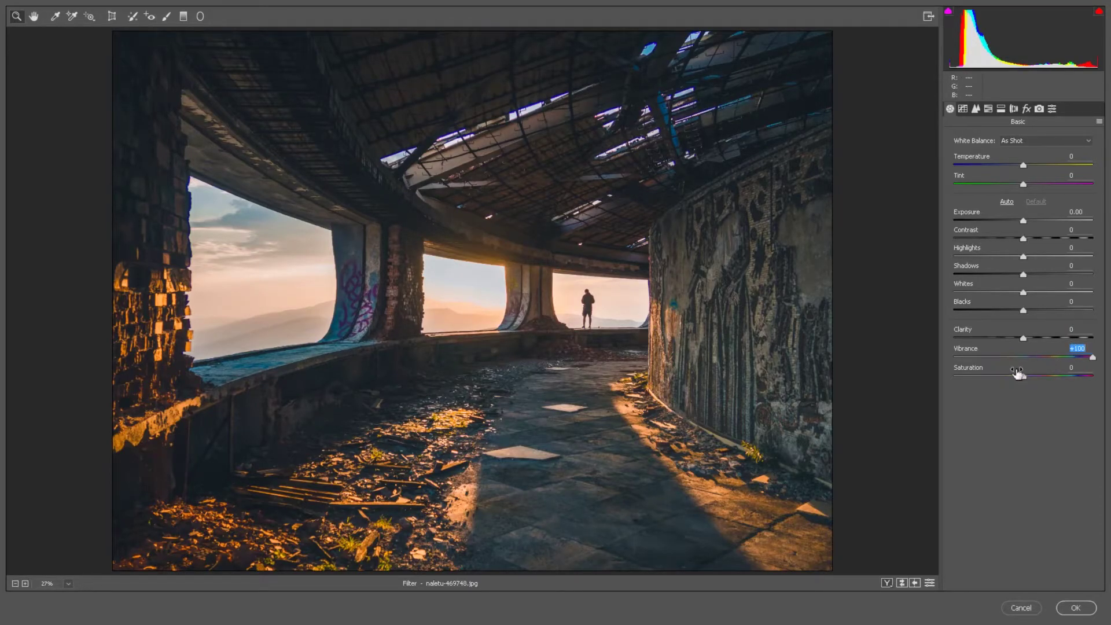
type("0")
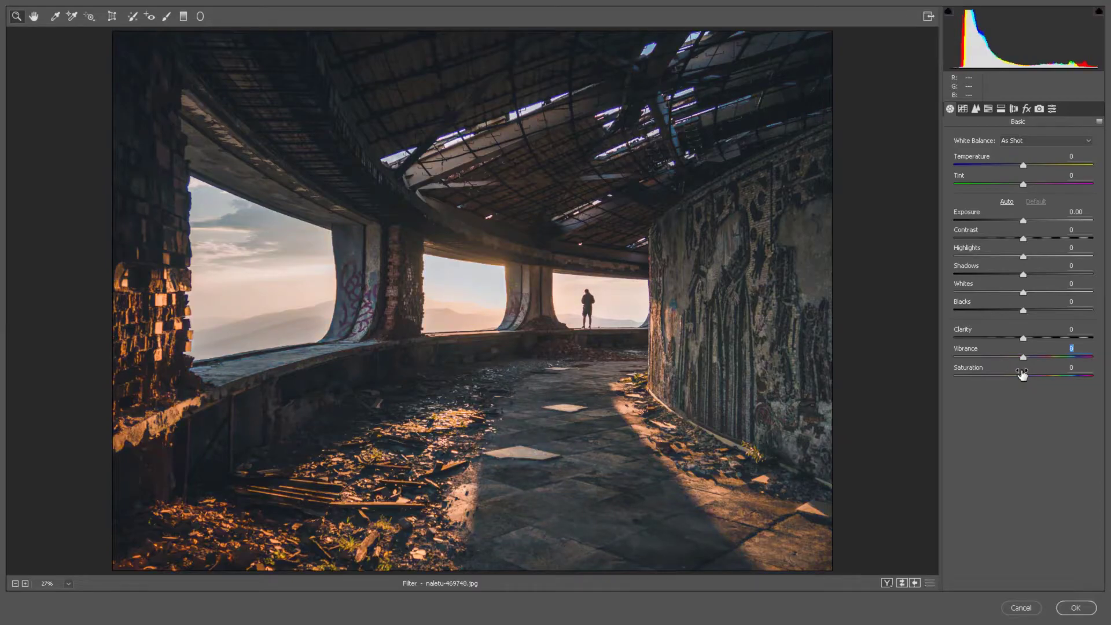
left_click_drag(1023, 375, 1109, 370)
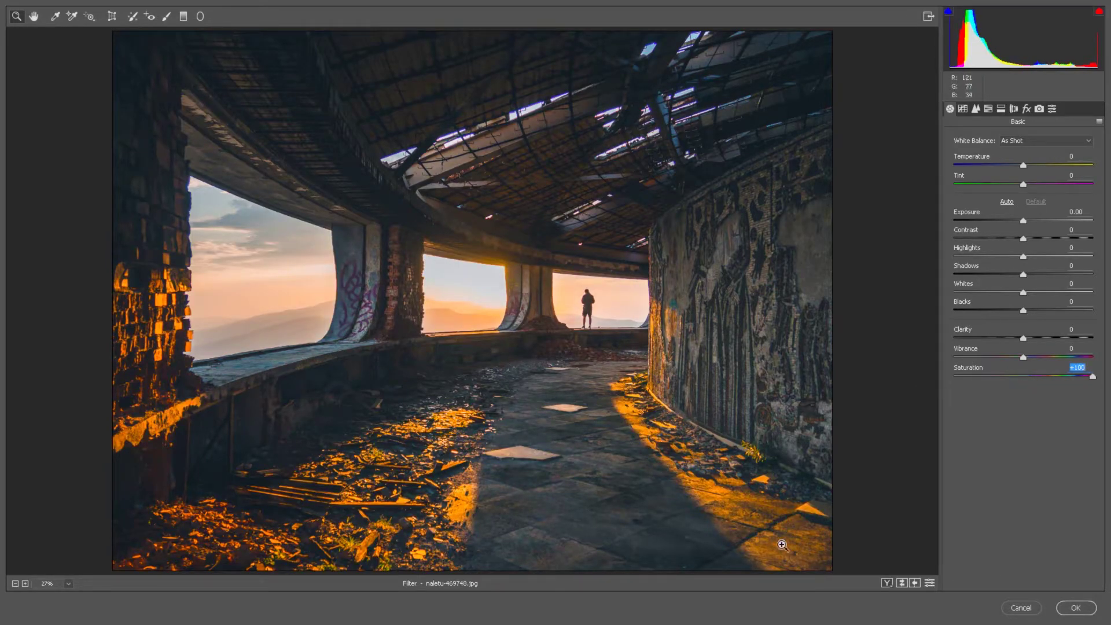
type("0")
Compare the two color boosts again, with Saturation at +100 reset before raising Vibrance to +100
left_click(1026, 356)
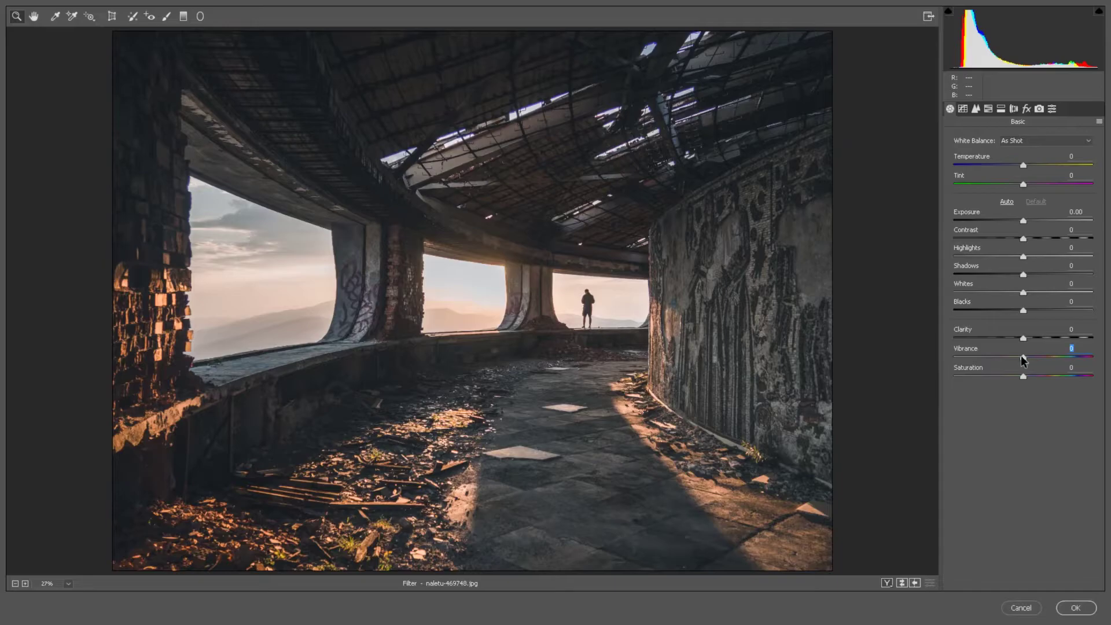
left_click_drag(1064, 356, 1024, 370)
left_click_drag(1024, 377, 1074, 376)
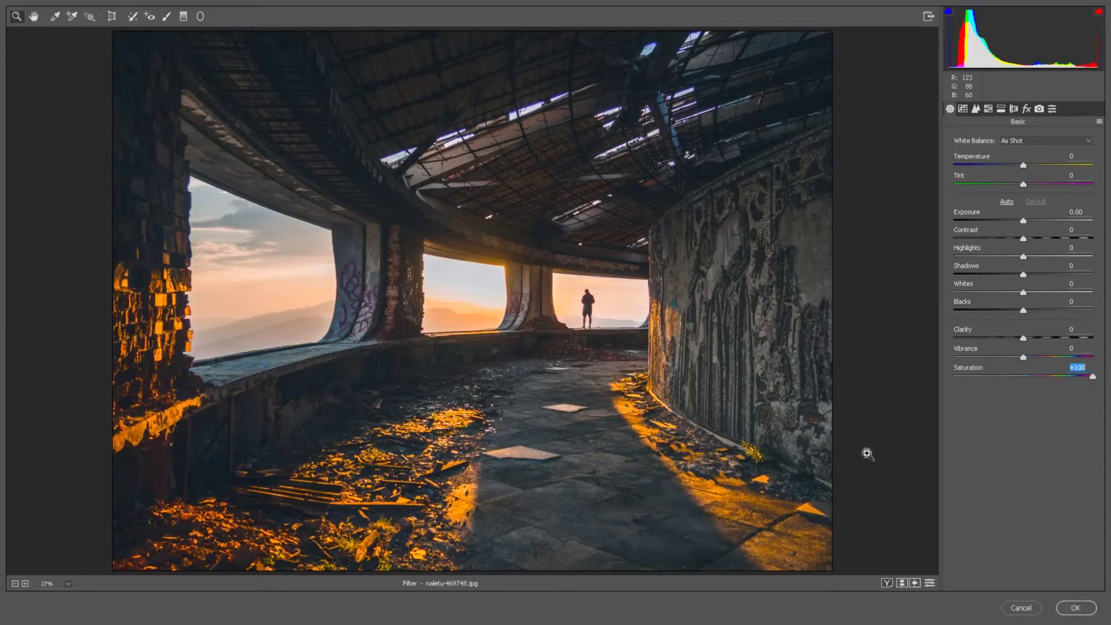
double_click(1028, 377)
left_click(1021, 354)
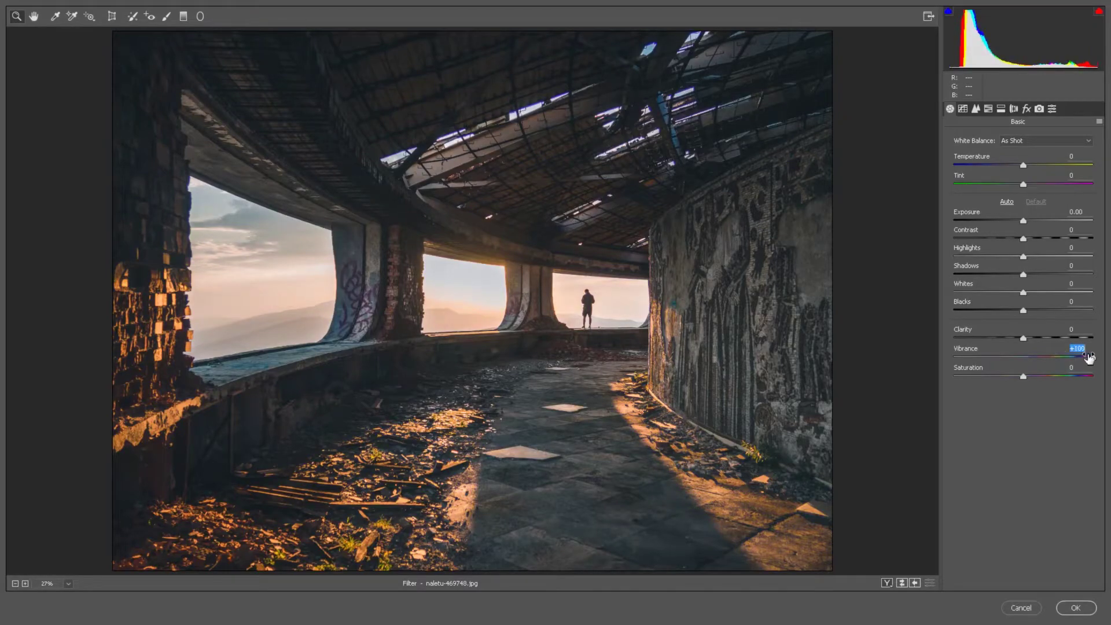
Look at the Parametric and Point versions of the Tone Curve and return to the Basic adjustments
left_click(964, 112)
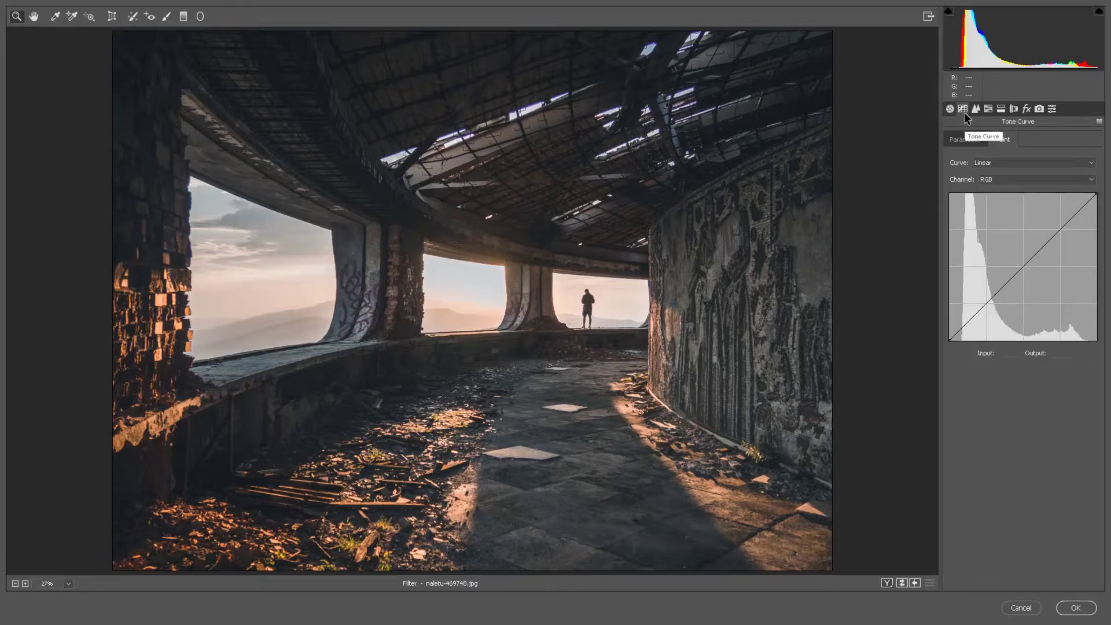
left_click(959, 139)
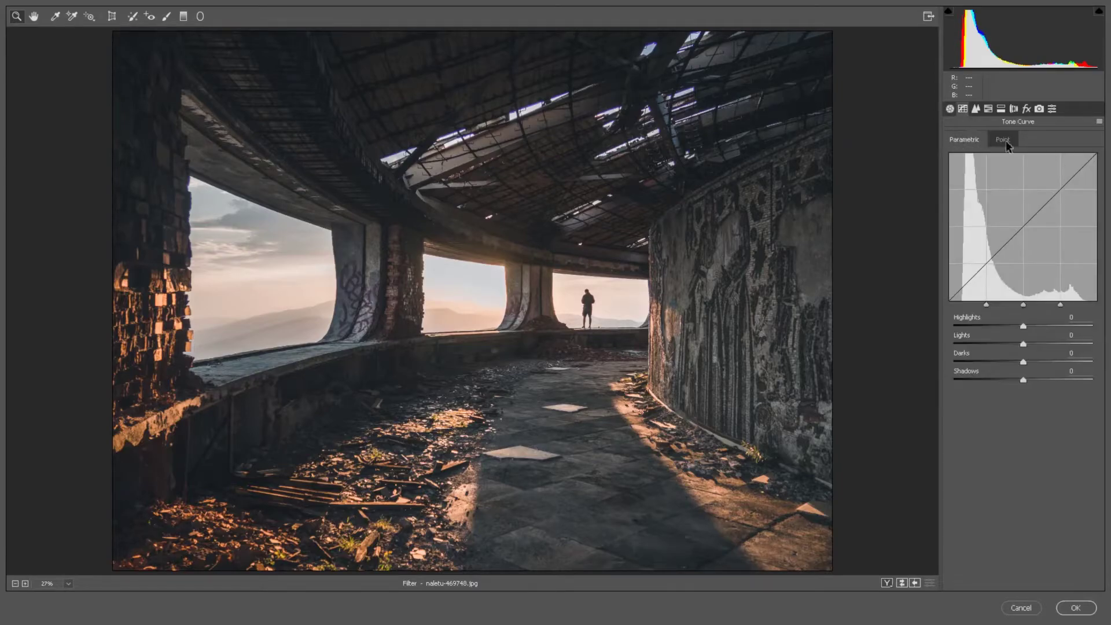
left_click(990, 138)
left_click(981, 140)
left_click(949, 109)
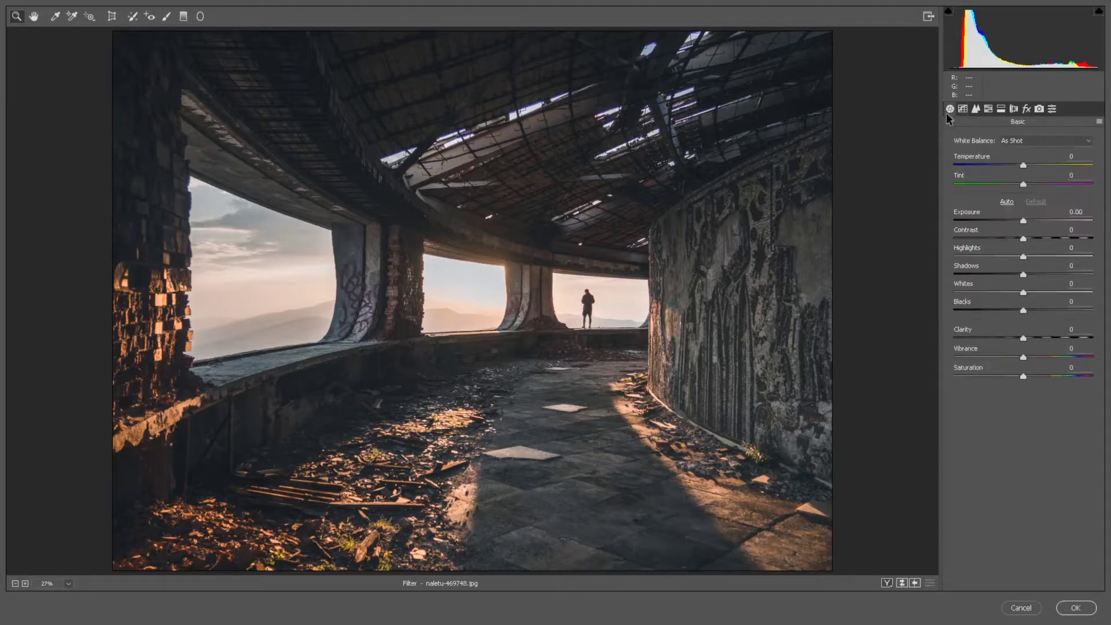
Try lowering the parametric Tone Curve Highlights and shifting the highlight region's divider, and reset Highlights to 0
left_click(962, 109)
left_click_drag(1023, 325, 999, 324)
double_click(999, 325)
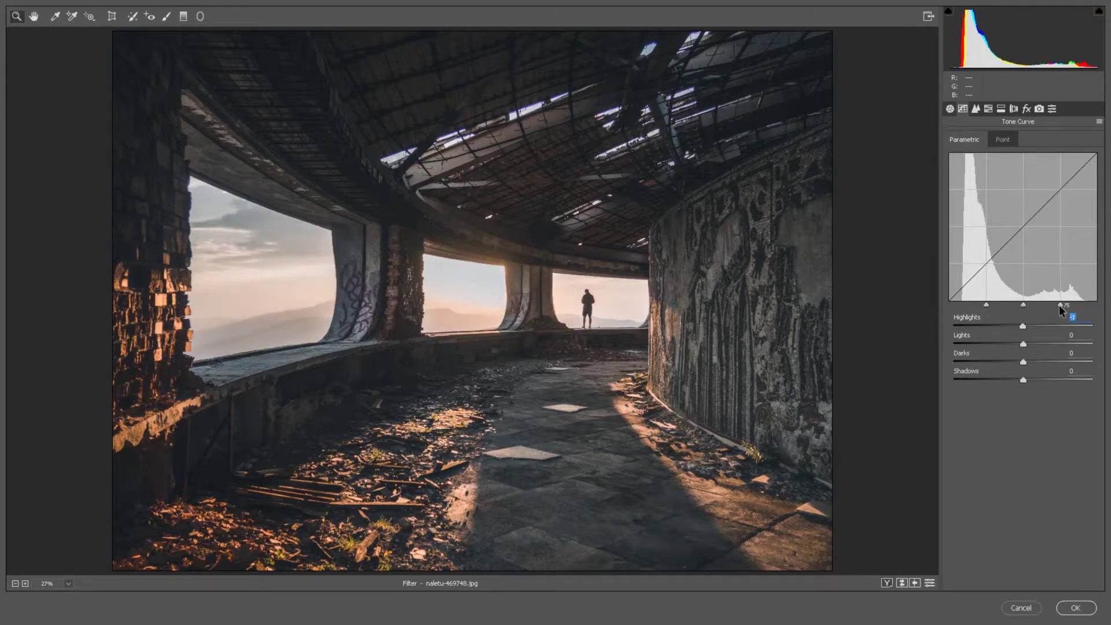
left_click_drag(1054, 304, 985, 327)
left_click_drag(1053, 304, 1080, 307)
left_click_drag(987, 325, 1022, 326)
type("0")
On the RGB point curve, lift the black point slightly and add a darkening point at input 60, output 51, removing that added point again
left_click(1002, 140)
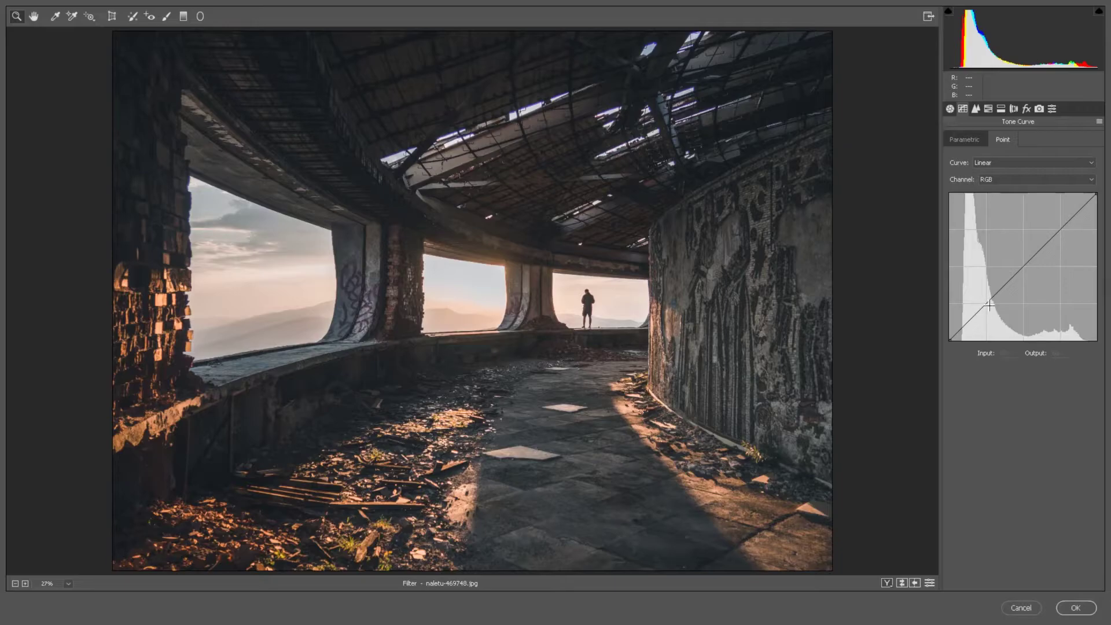
mouse_move(989, 301)
left_mouse_down()
mouse_move(990, 313)
mouse_move(1019, 293)
mouse_move(945, 337)
mouse_move(977, 302)
mouse_move(988, 311)
left_mouse_up()
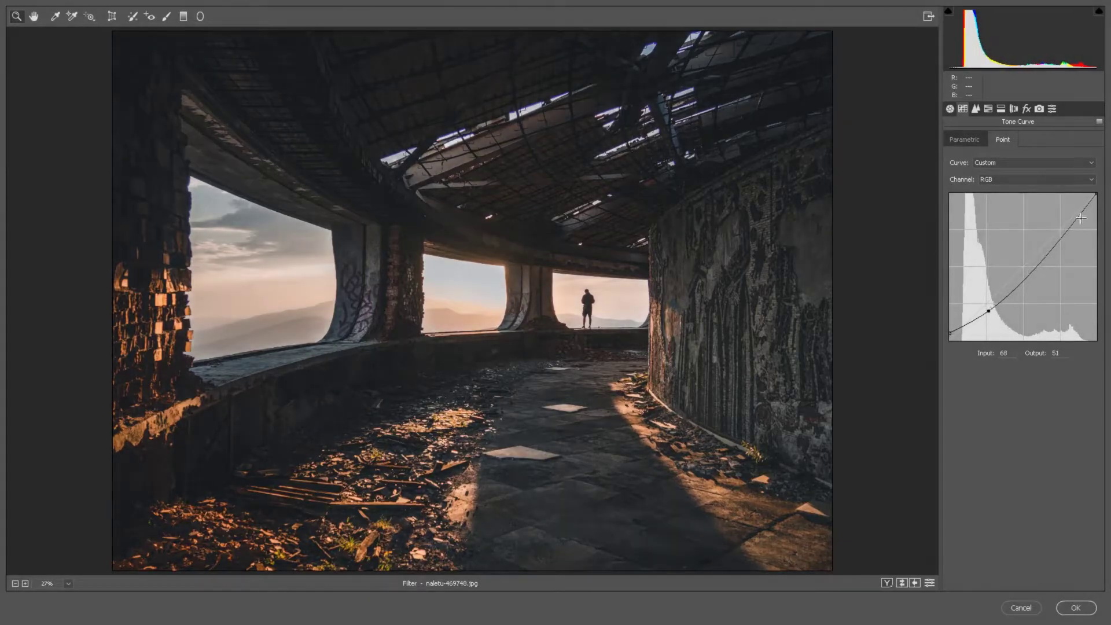
mouse_move(1096, 195)
left_mouse_down()
mouse_move(1077, 193)
mouse_move(1096, 195)
left_mouse_up()
left_click_drag(991, 313, 991, 475)
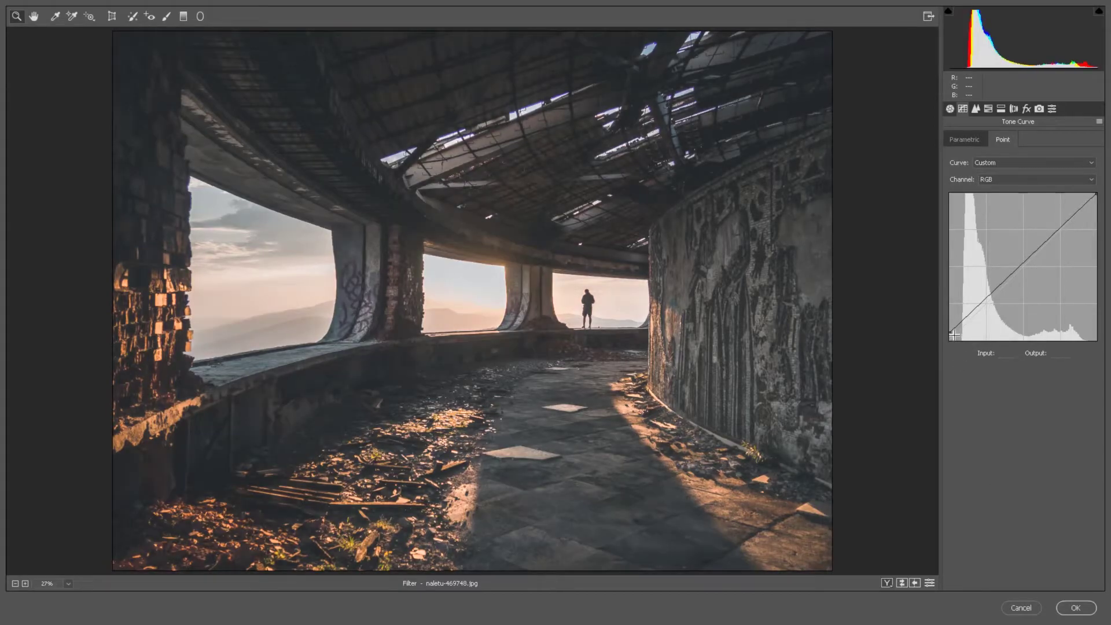
Try the RGB point curve's black point at input 22, output 0, and return it to input 0, output 0
left_click_drag(950, 334, 957, 534)
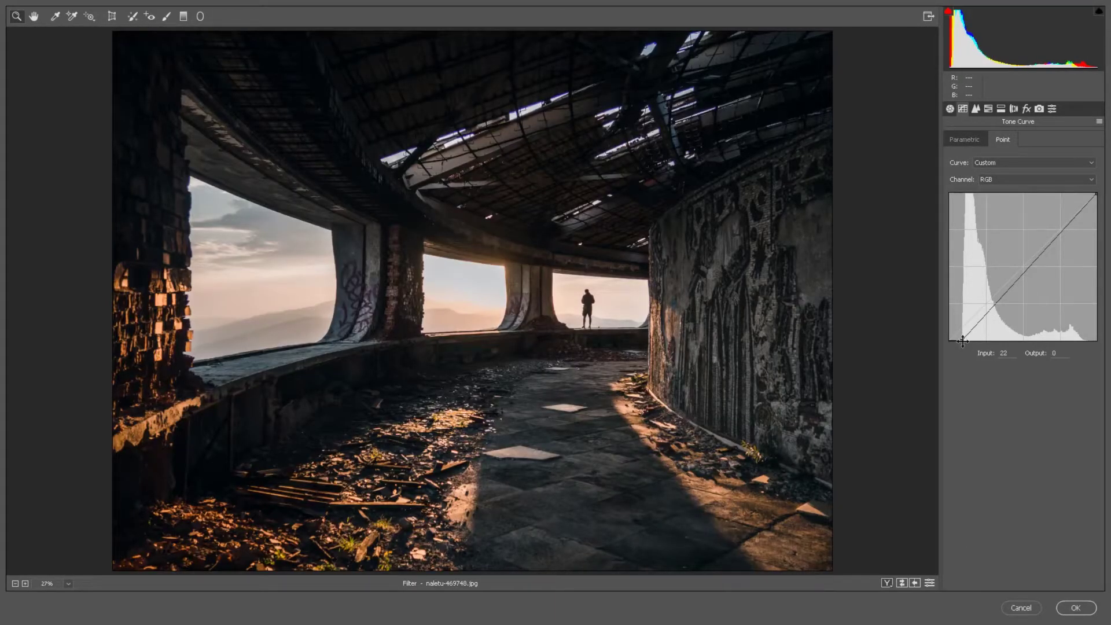
left_click_drag(962, 341, 893, 377)
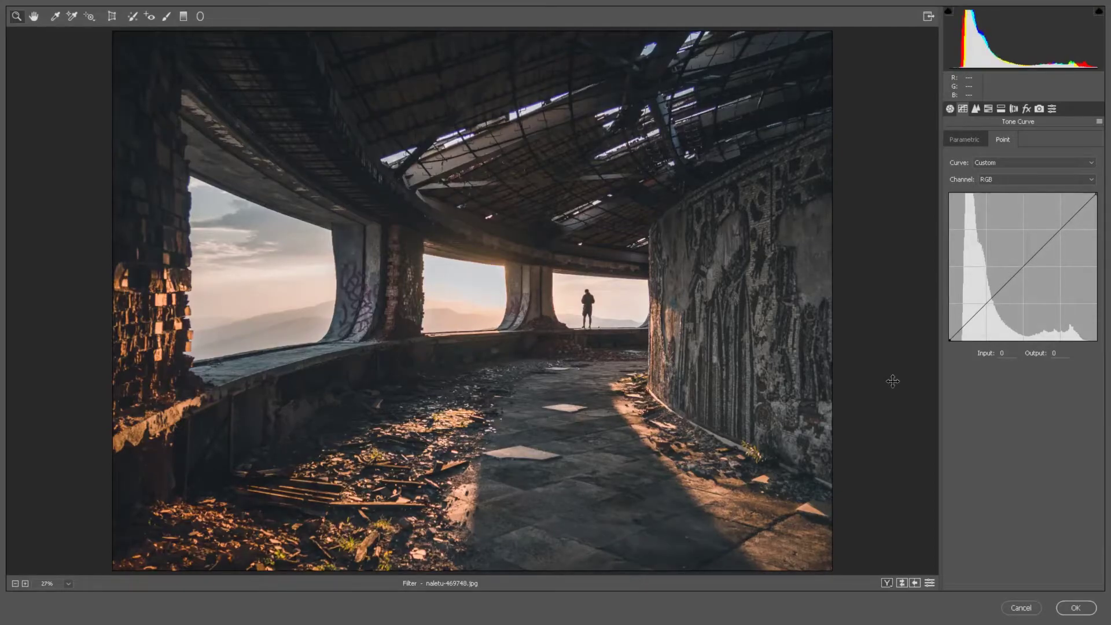
On the Red channel's point curve, add several points from shadows to highlights and bend the curve into an uneven shape
left_click(999, 179)
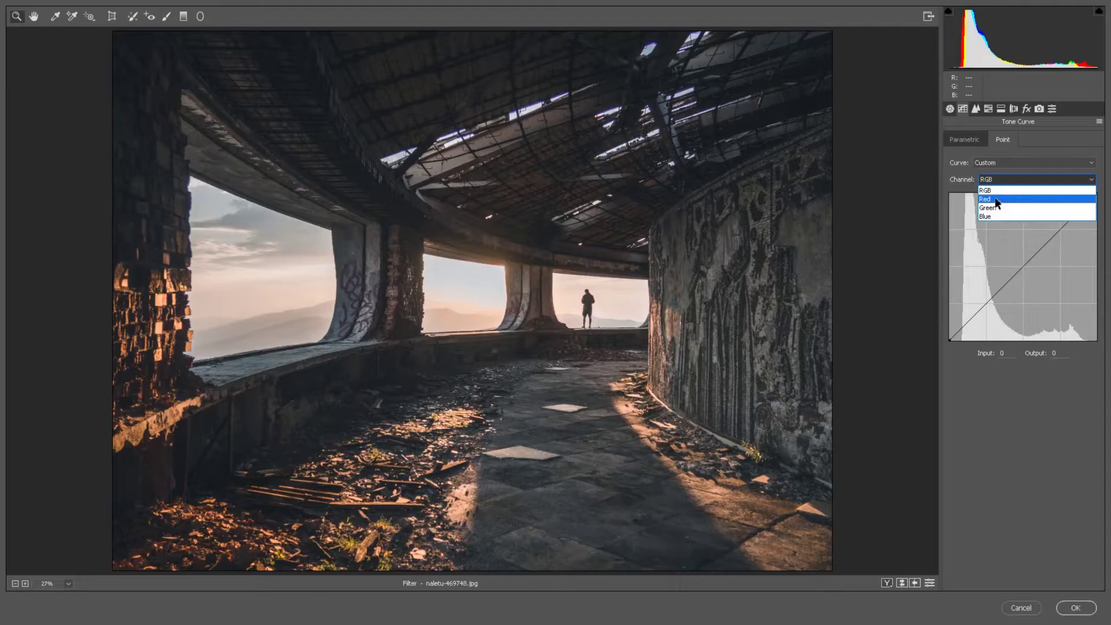
left_click(1001, 200)
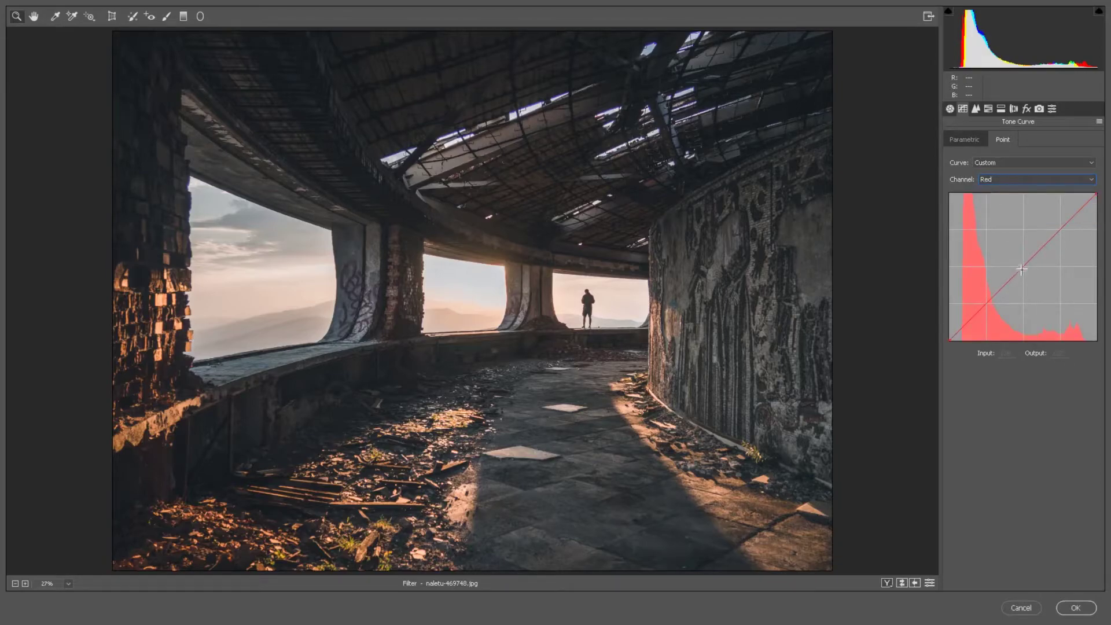
left_click_drag(1005, 285, 1036, 370)
left_click(1079, 211)
left_click(1059, 244)
left_click(1039, 255)
left_click_drag(1019, 272, 1019, 287)
left_click(992, 298)
left_click(982, 314)
left_click_drag(974, 317, 982, 404)
Remove the added points from the Red channel's curve to straighten it
key("Delete")
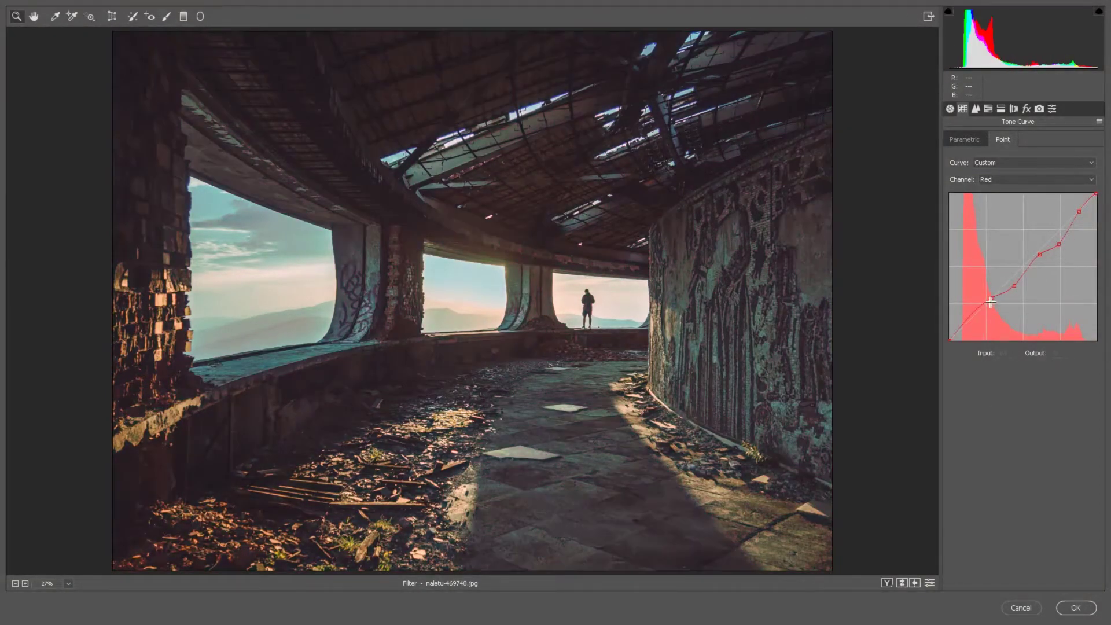
left_click_drag(991, 298, 993, 422)
left_click(1014, 286)
key("Delete")
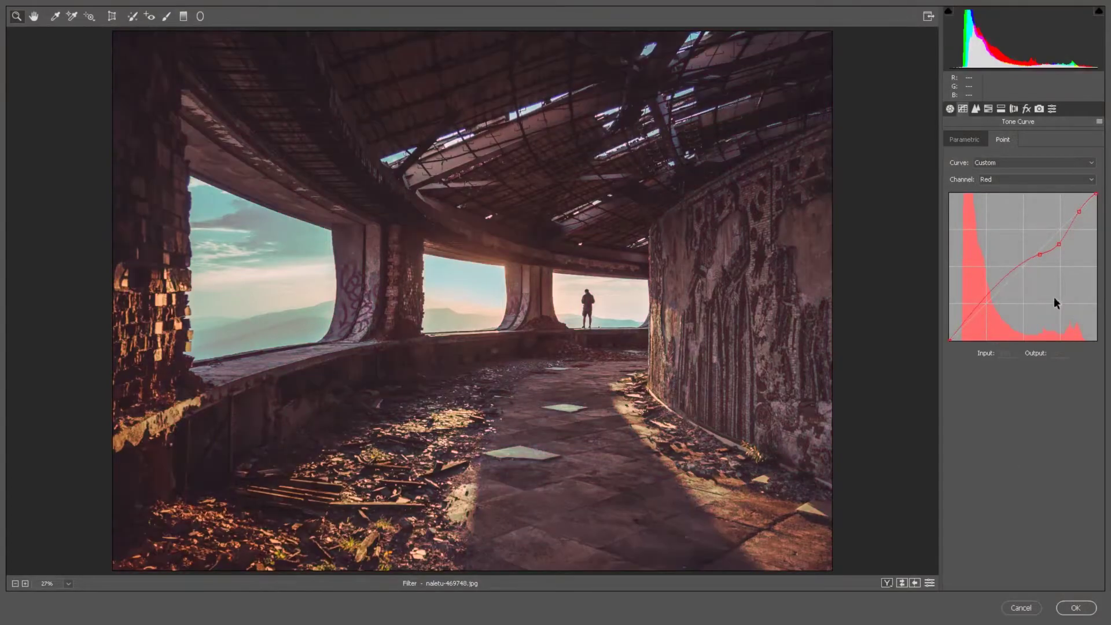
left_click_drag(1043, 258, 1046, 298)
key("Delete")
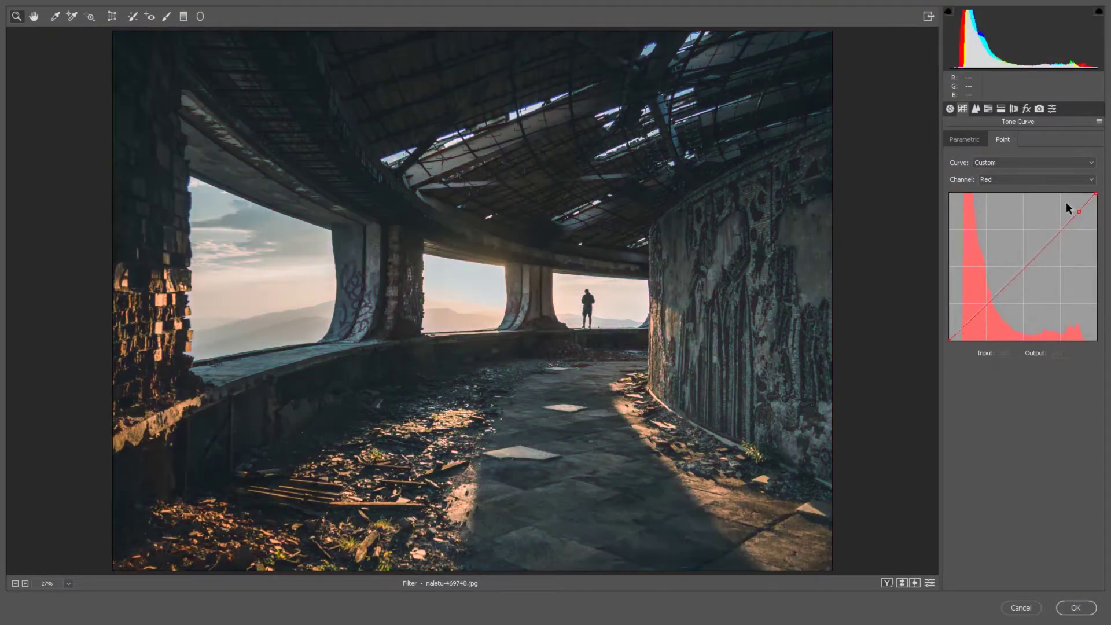
Try bending the midtones of the Green and Blue channel curves with one added point each, removing each point again
left_click(1008, 180)
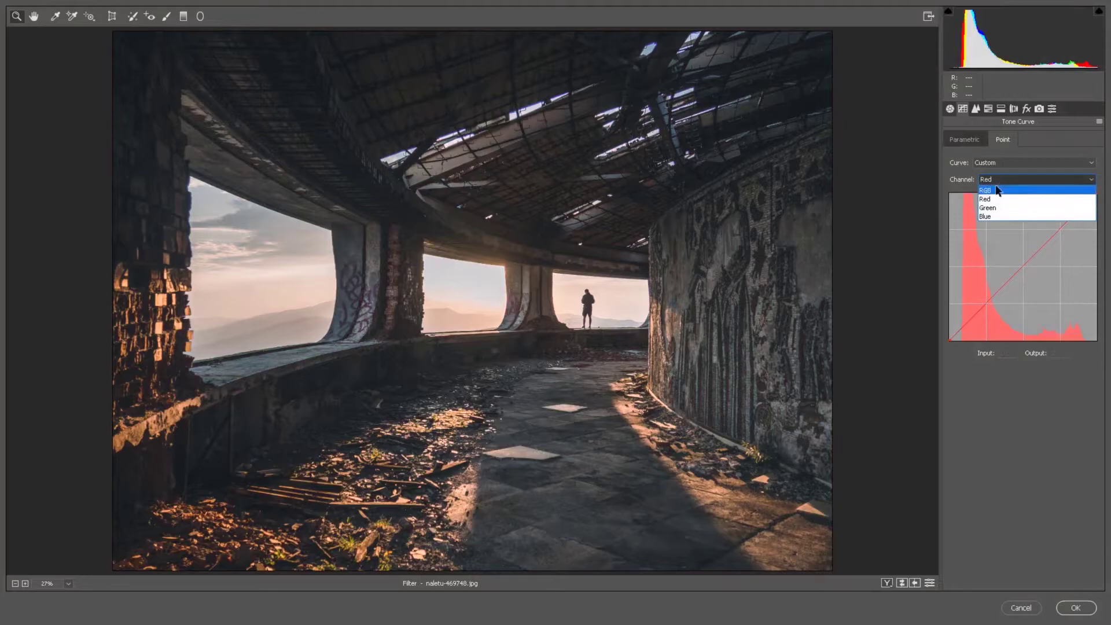
left_click(989, 207)
left_click_drag(1009, 280, 1009, 248)
key("Delete")
left_click(999, 181)
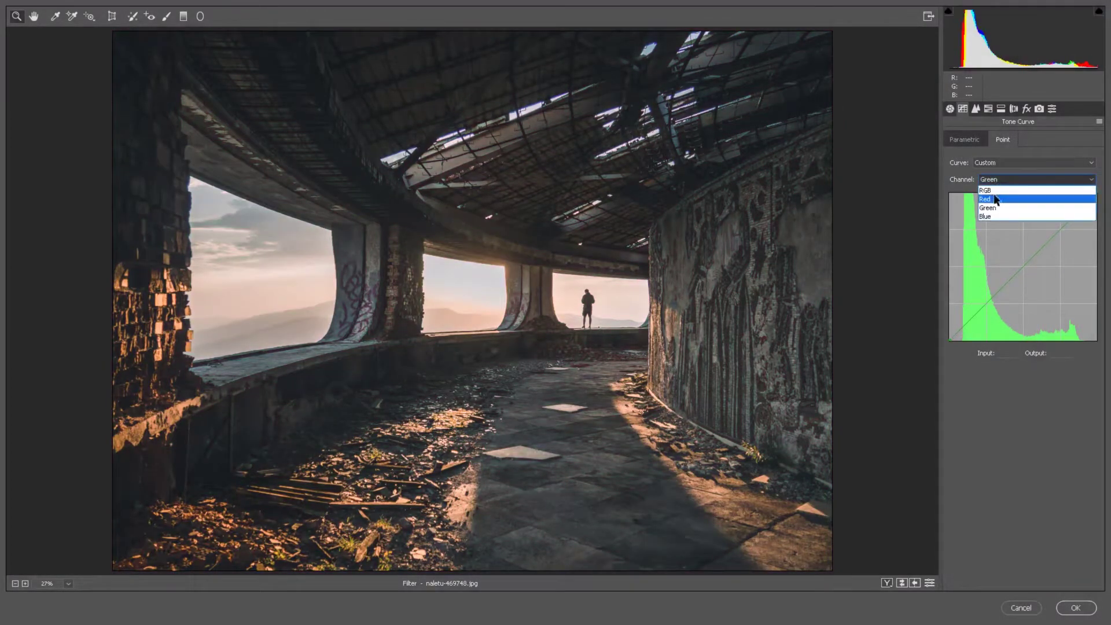
left_click(989, 219)
left_click_drag(1021, 268, 1022, 184)
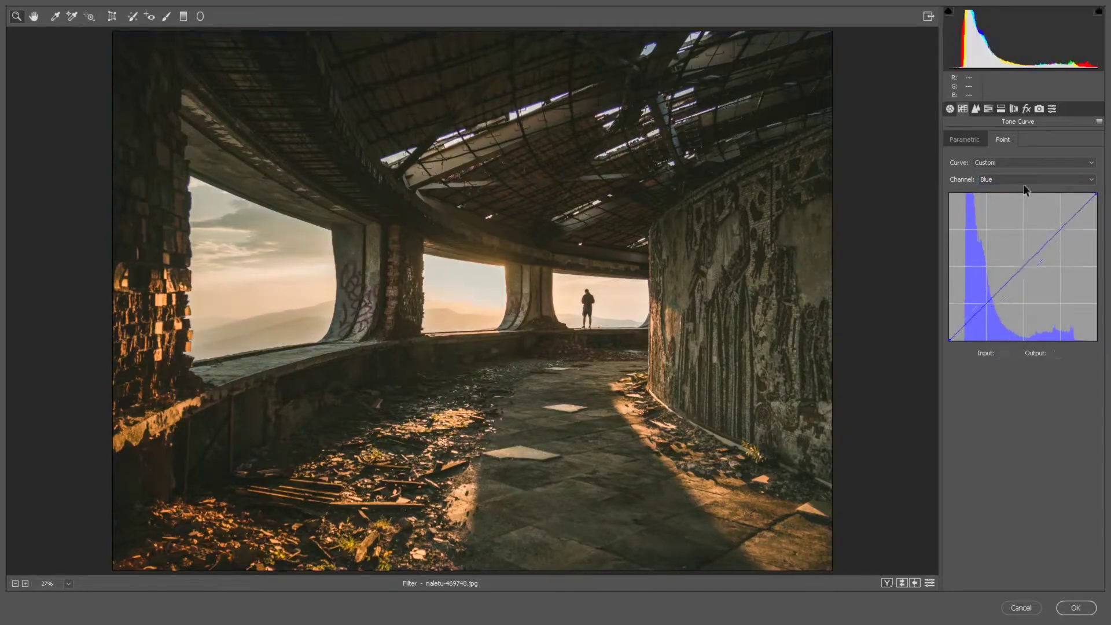
In the Detail settings, raise the sharpening Amount to 150
left_click(976, 109)
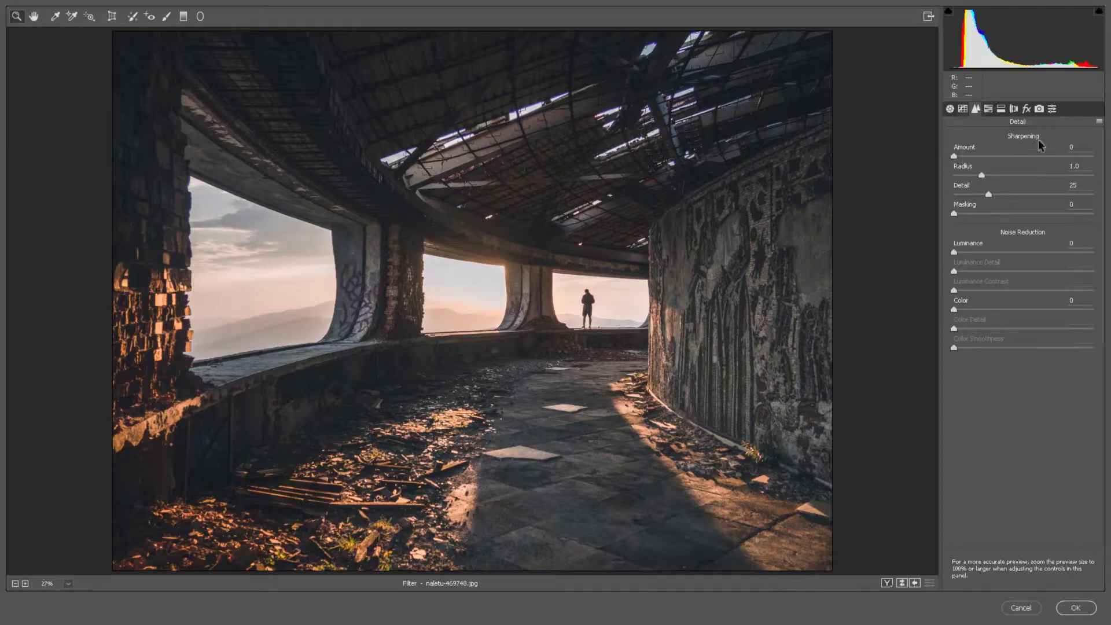
scroll(513, 292, "up", 2)
scroll(513, 292, "up", 3)
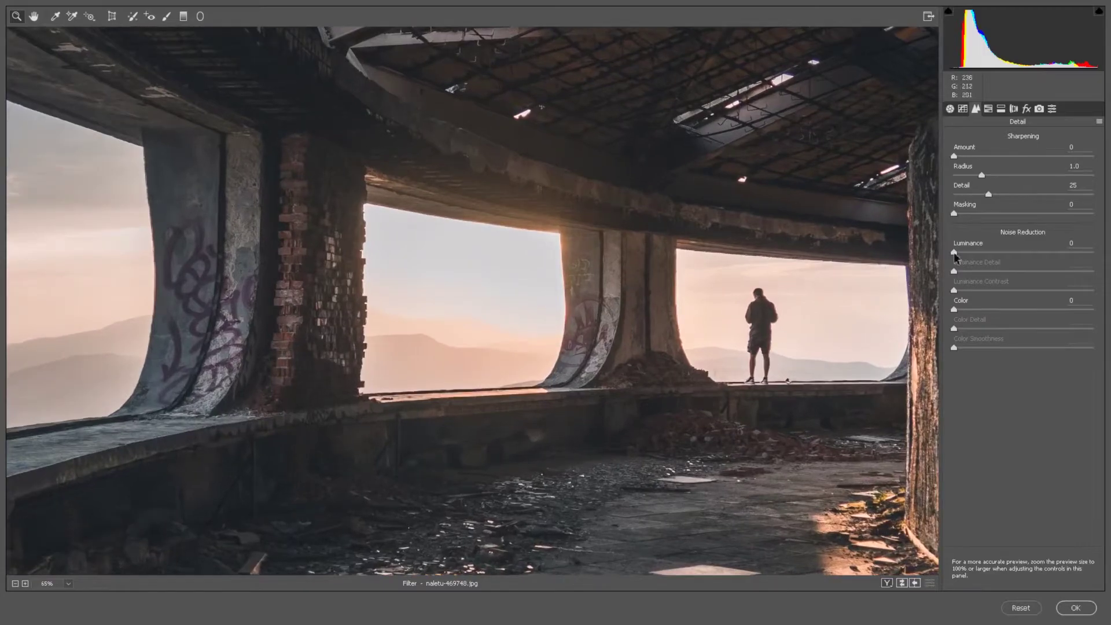
left_click_drag(954, 156, 1064, 152)
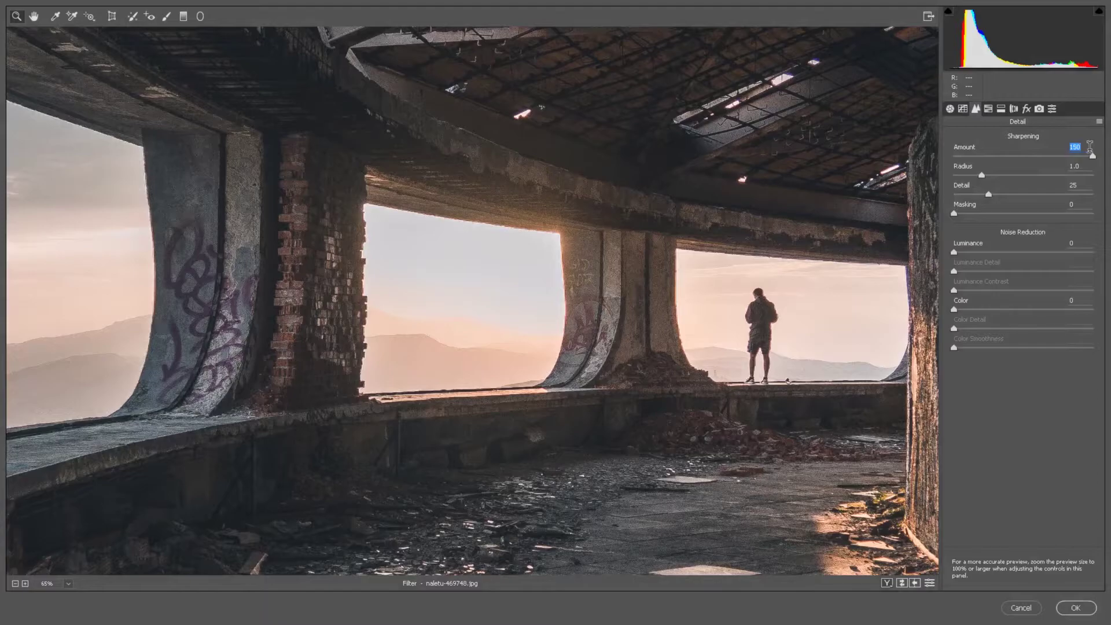
left_click_drag(1093, 155, 1108, 155, "alt")
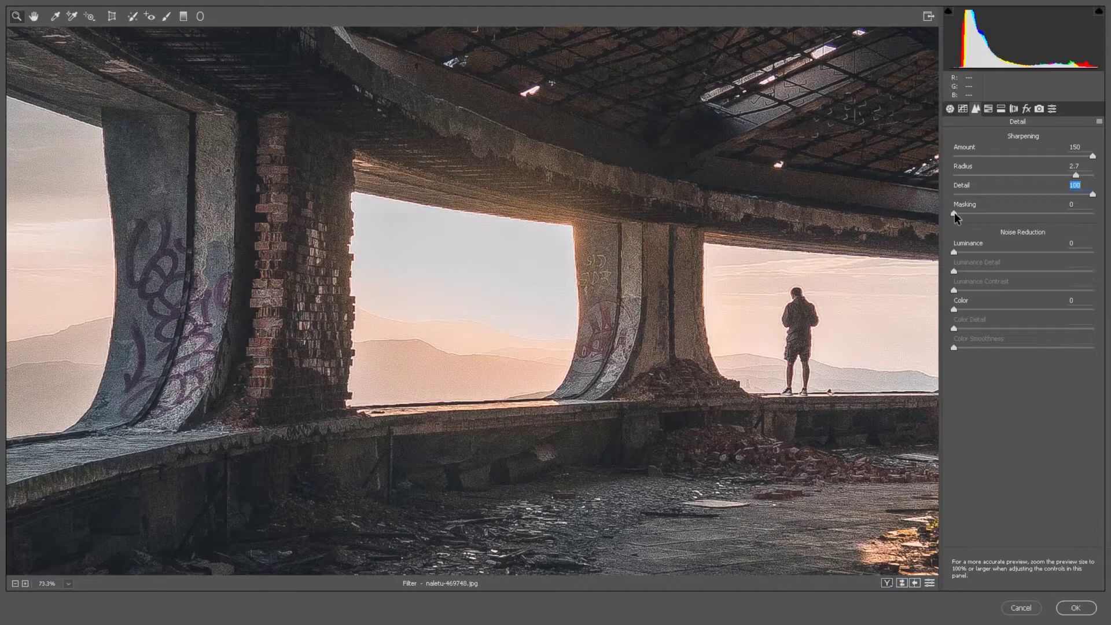
Preview the sharpening mask in black and white while raising Masking to 100
left_click(954, 213, "alt")
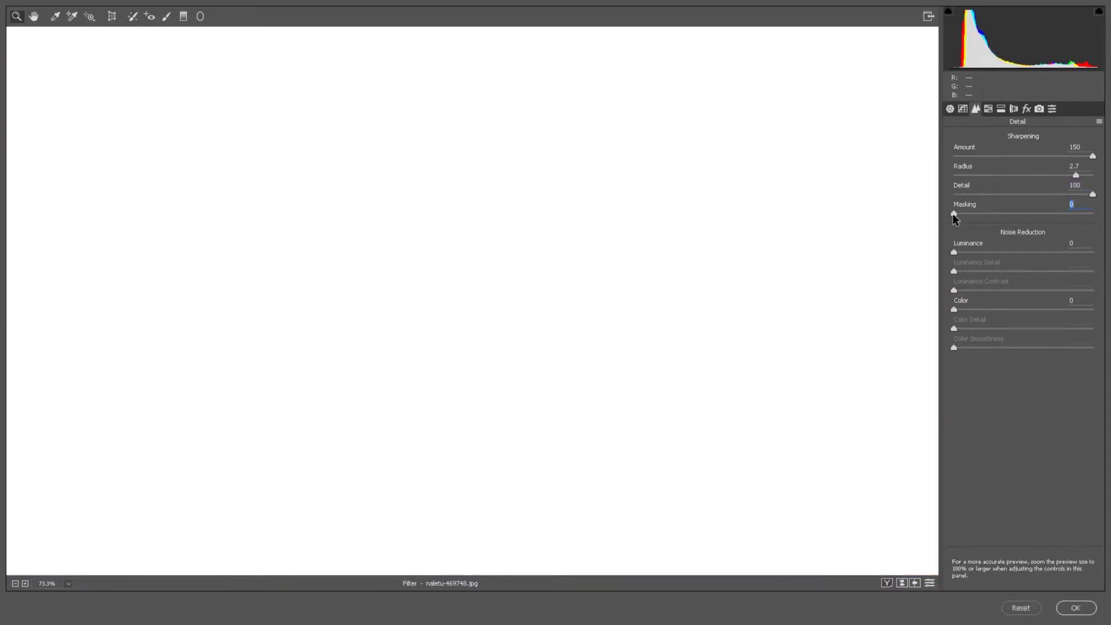
left_click_drag(952, 214, 963, 213)
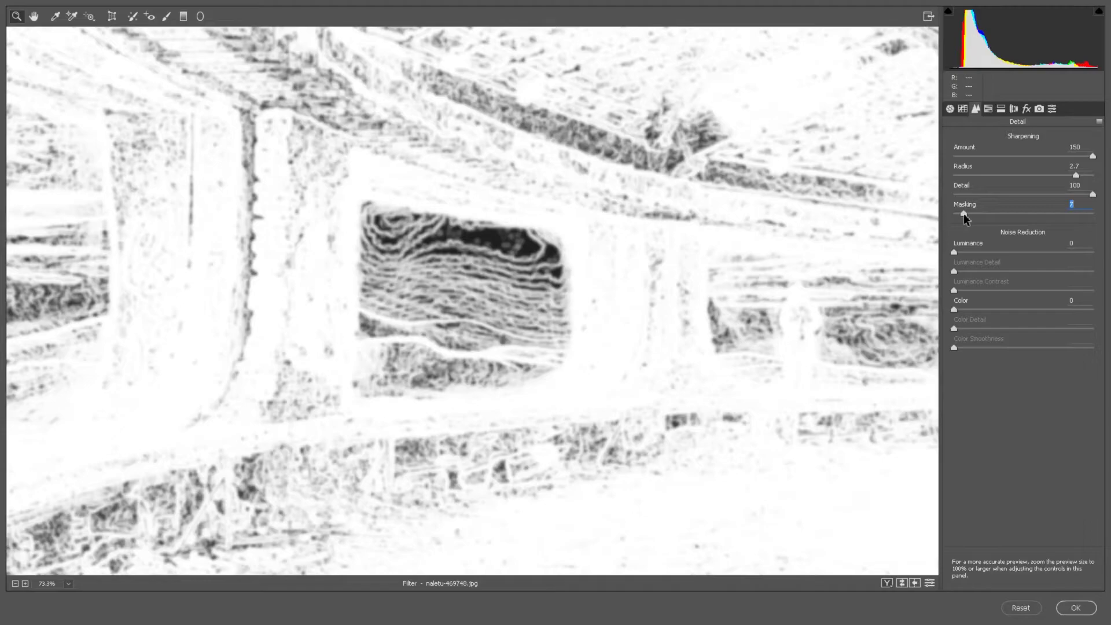
left_click_drag(963, 214, 1085, 201)
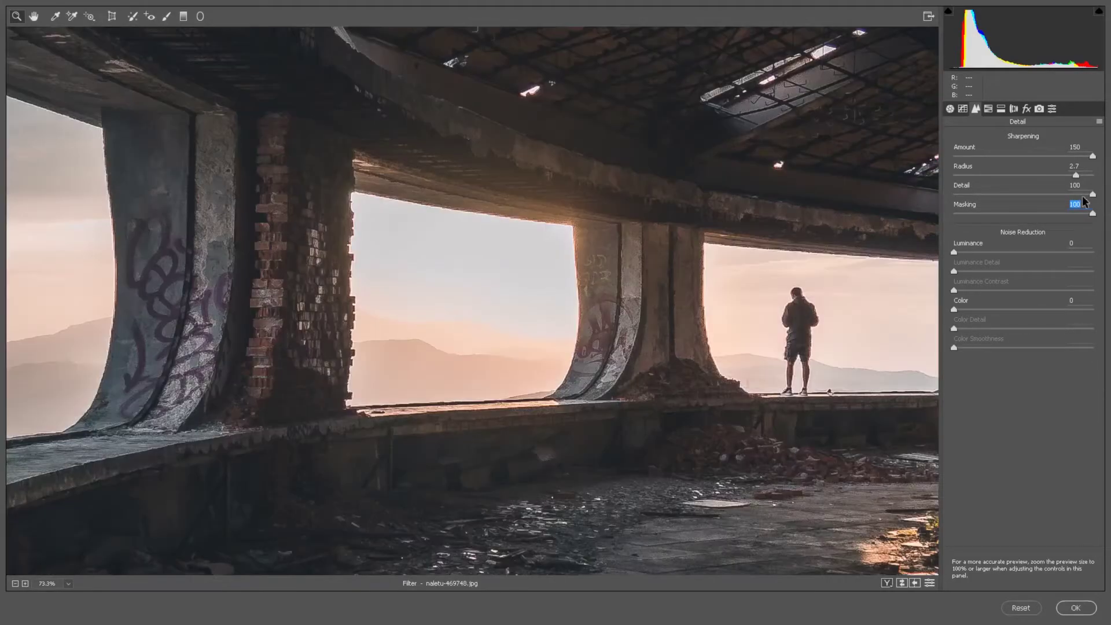
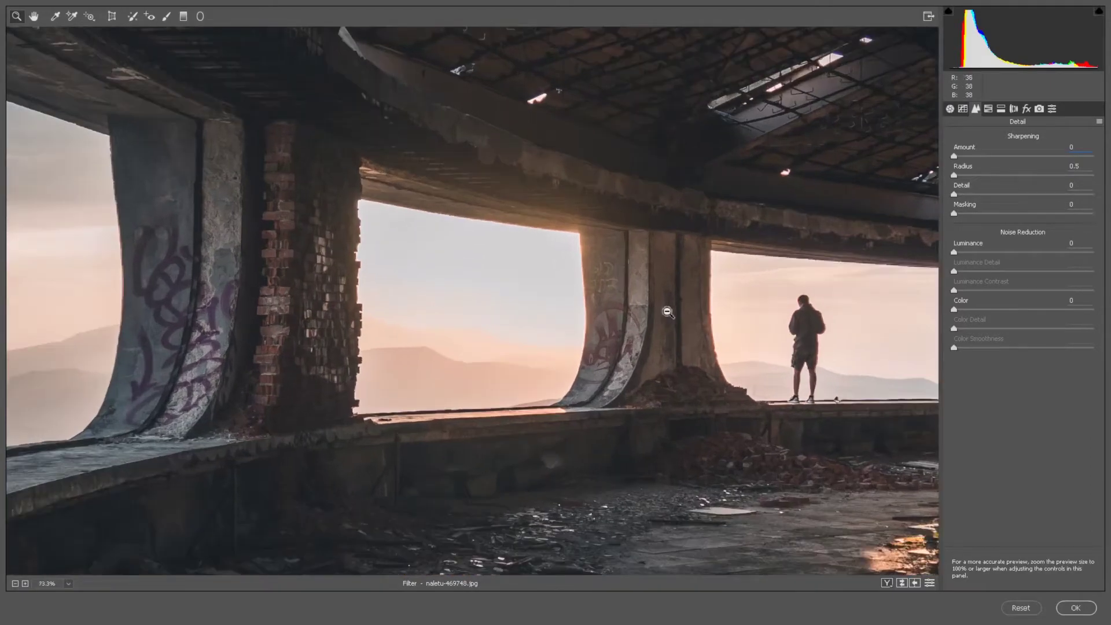
Set the Luminance noise reduction to 100
scroll(667, 312, "up", 2)
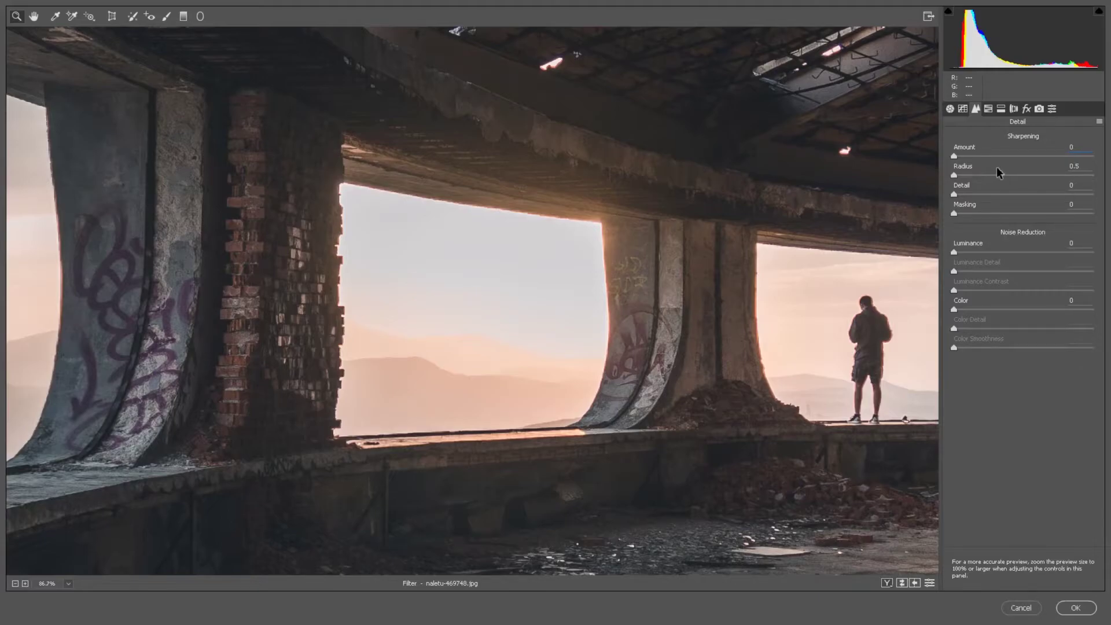
type("100")
key("Tab")
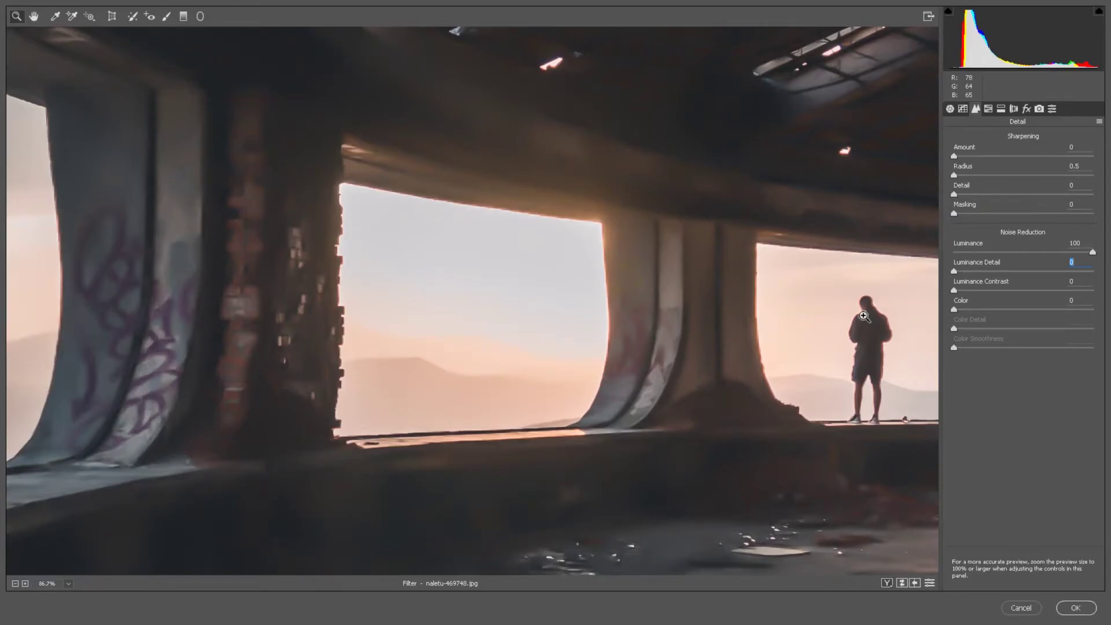
In the HSL adjustments, shift the Hue of the Oranges to -62
left_click(988, 109)
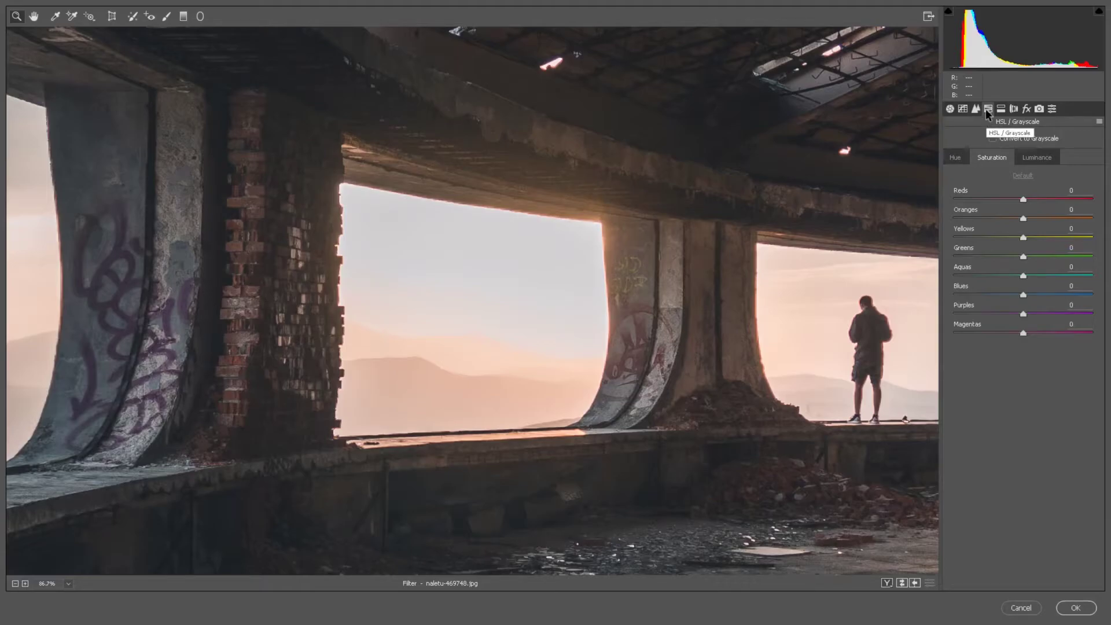
key("ctrl+0")
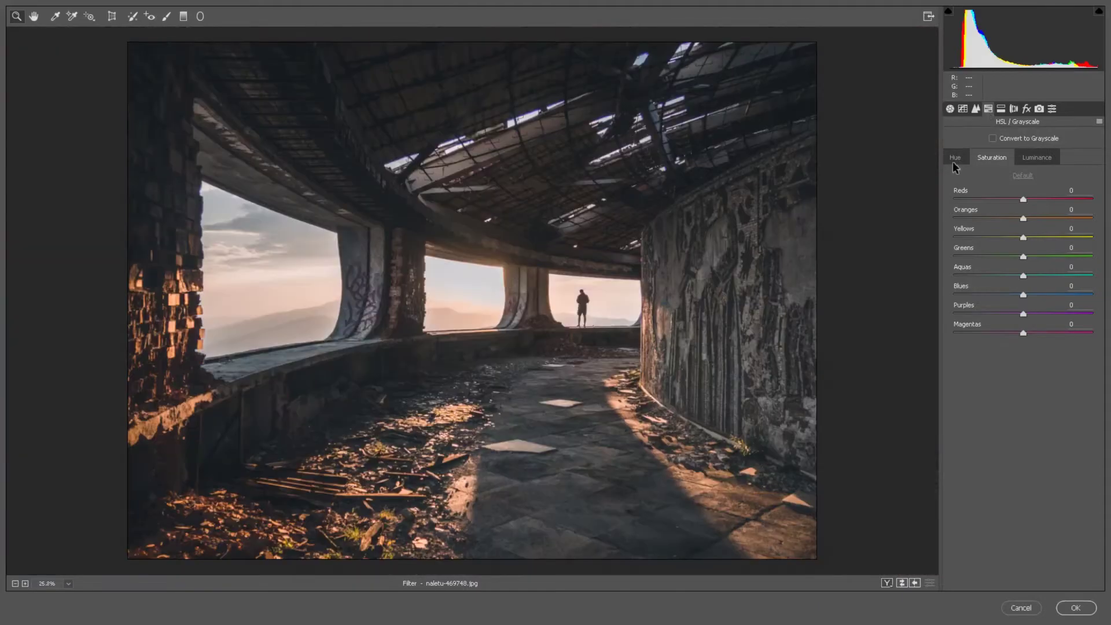
left_click(954, 158)
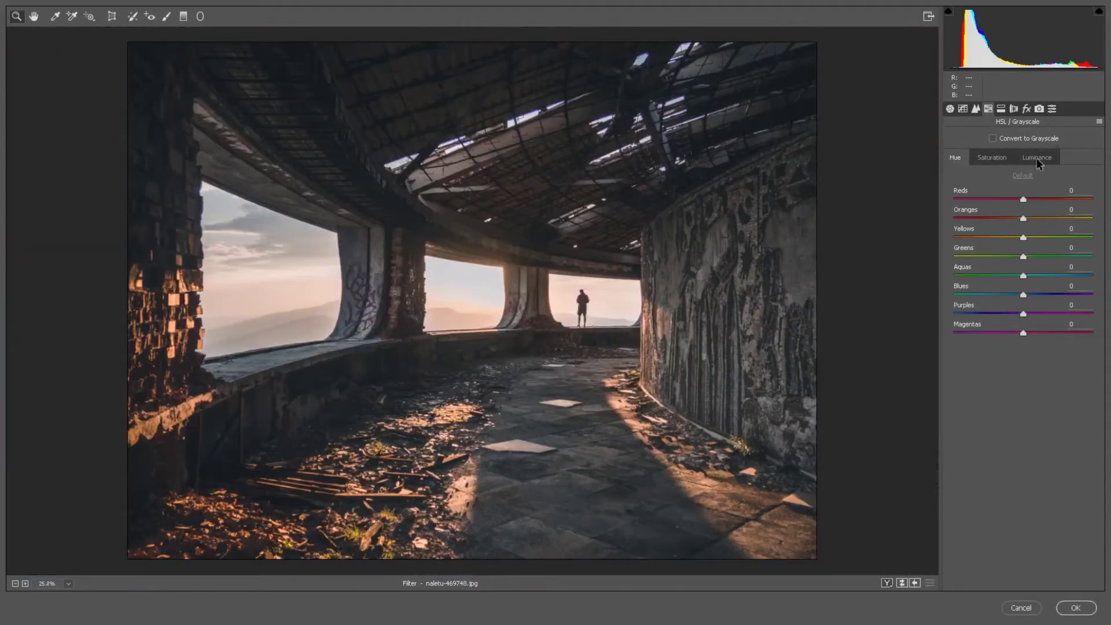
key("alt")
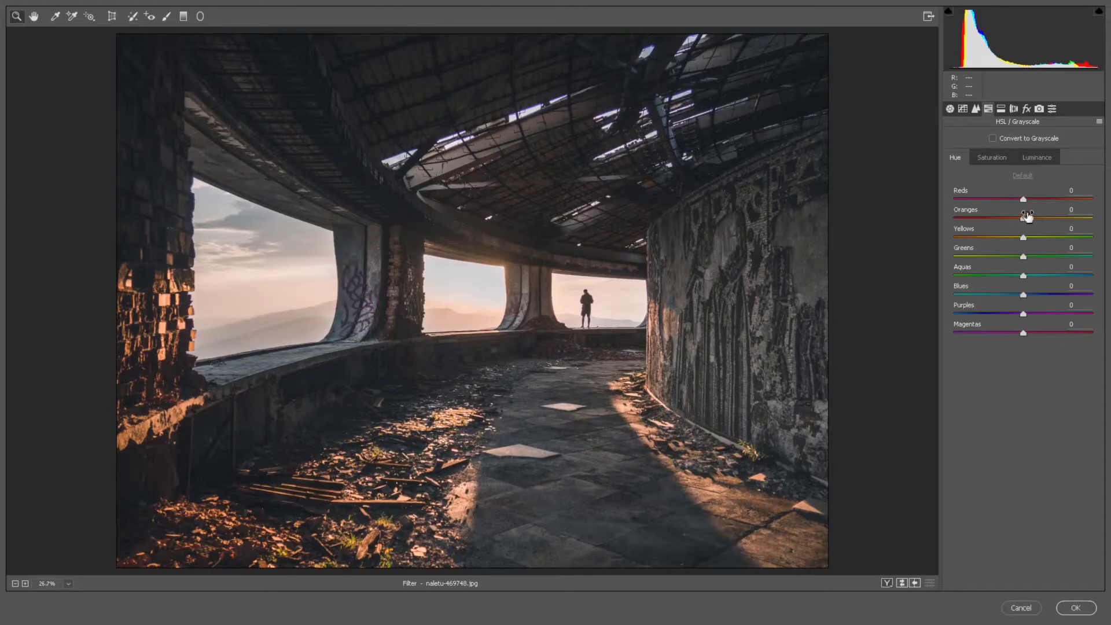
mouse_move(1027, 215)
left_mouse_down()
mouse_move(971, 212)
mouse_move(1108, 201)
mouse_move(1017, 199)
left_mouse_up()
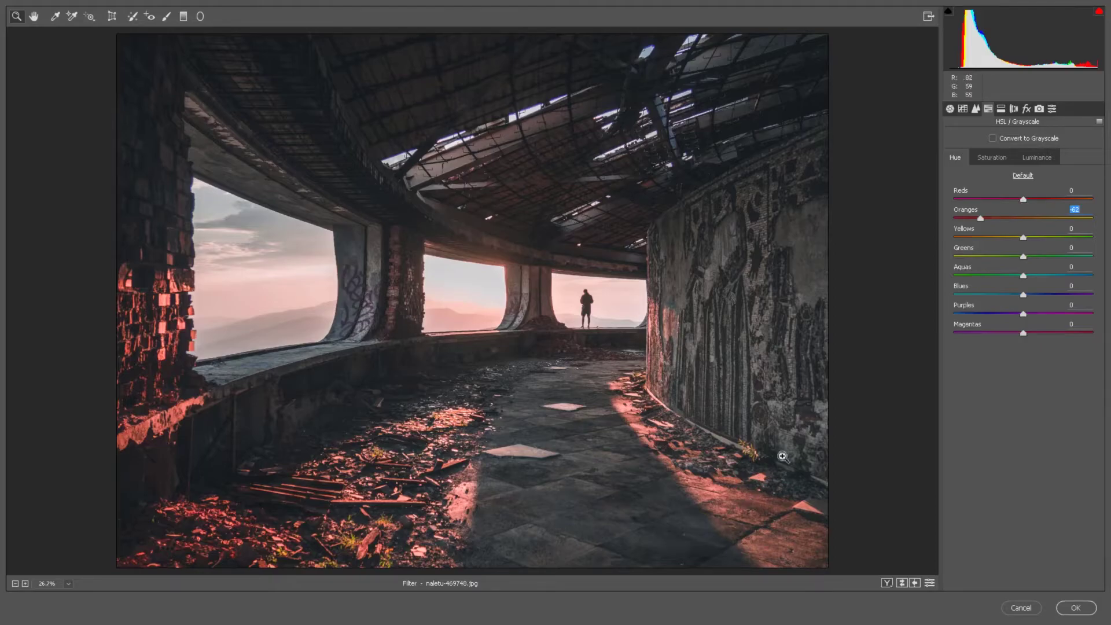
Try different Saturation levels for the Oranges, including +37
left_click(985, 154)
left_click_drag(1022, 217, 982, 218)
left_click(1029, 158)
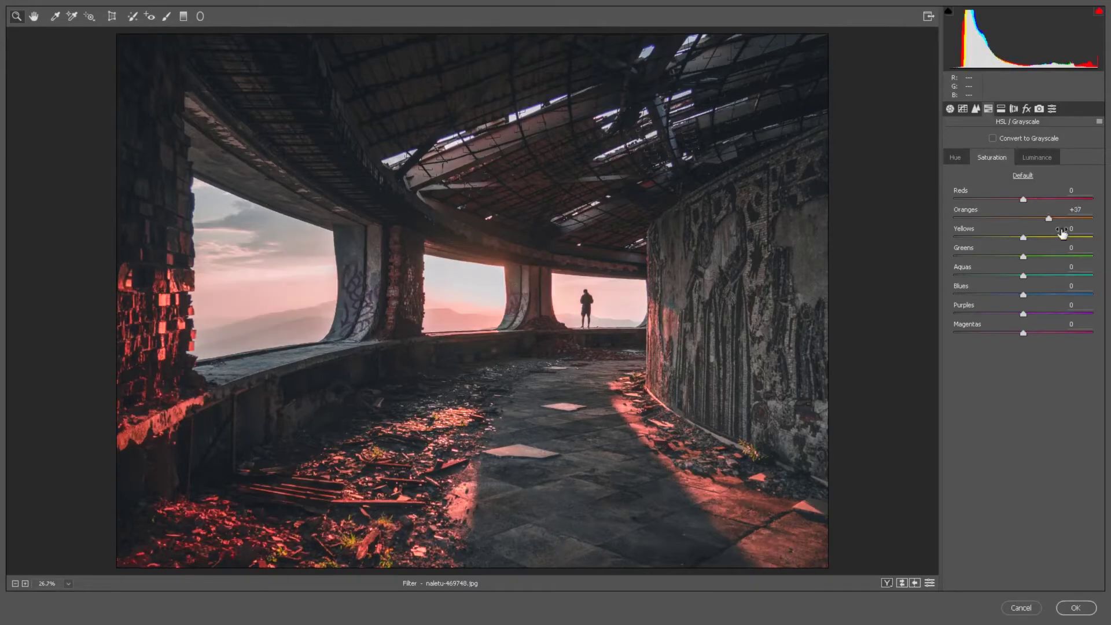
Reset the Oranges Hue to 0 and try the grayscale conversion, switching it off again
left_click(955, 157)
left_click(1074, 209)
type("0")
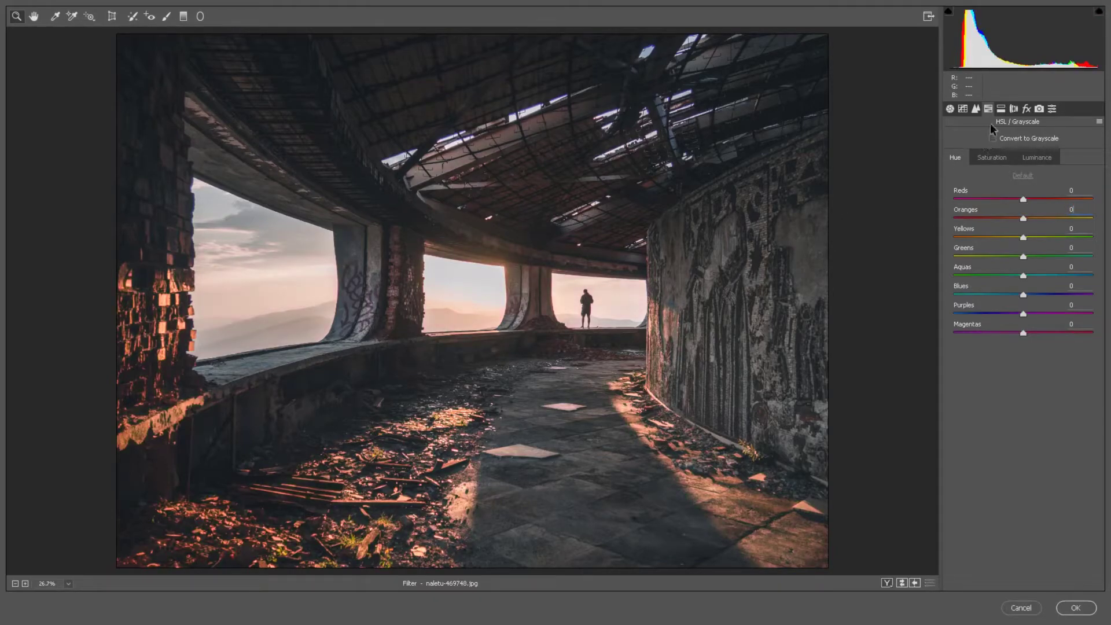
left_click(993, 138)
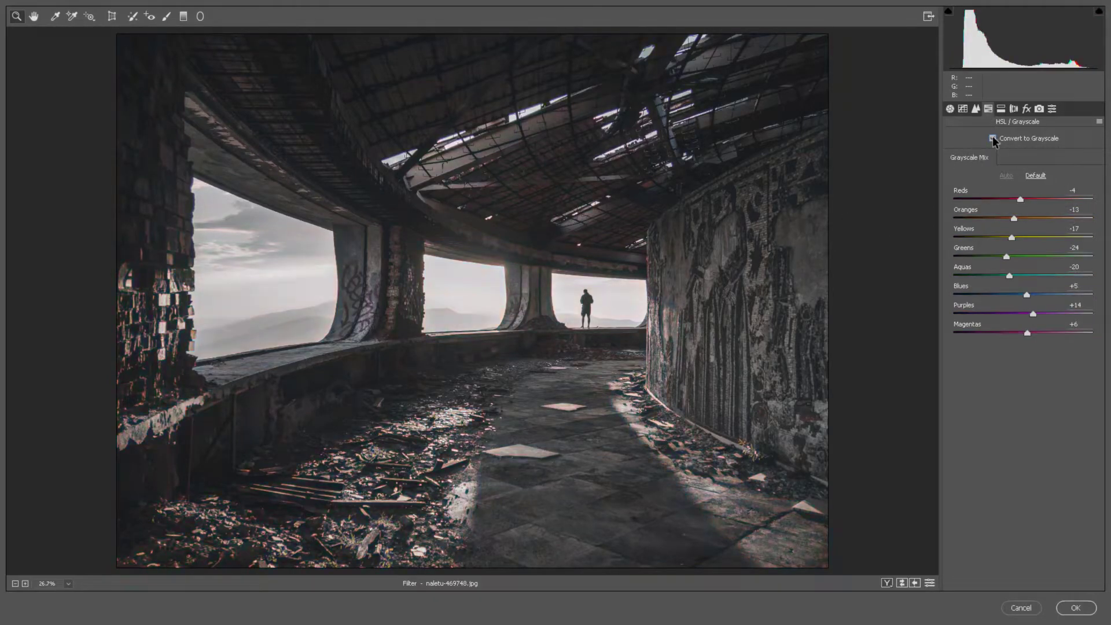
left_click(993, 139)
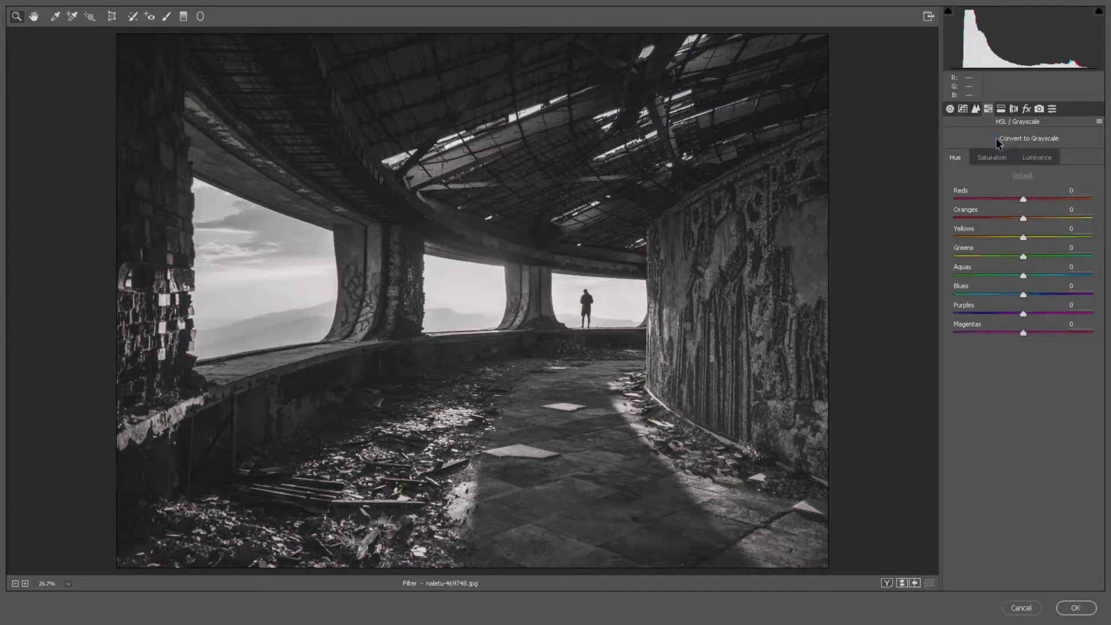
In Split Toning, set the Highlights to Hue 32 and Saturation 100, and the Shadows Hue to 215
left_click(998, 109)
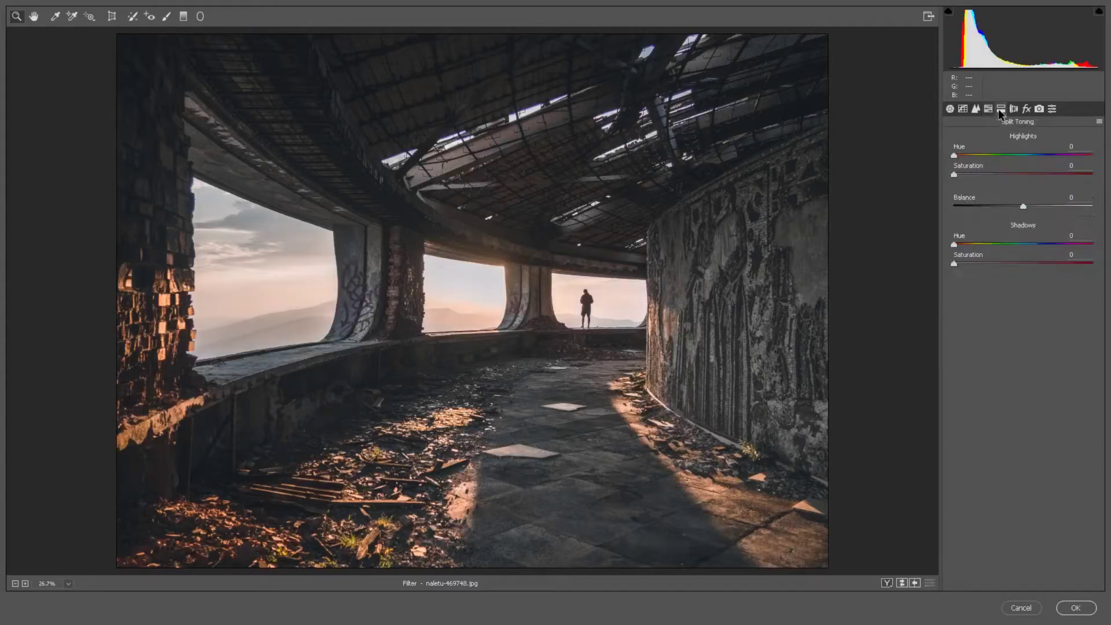
left_click(635, 252, "alt")
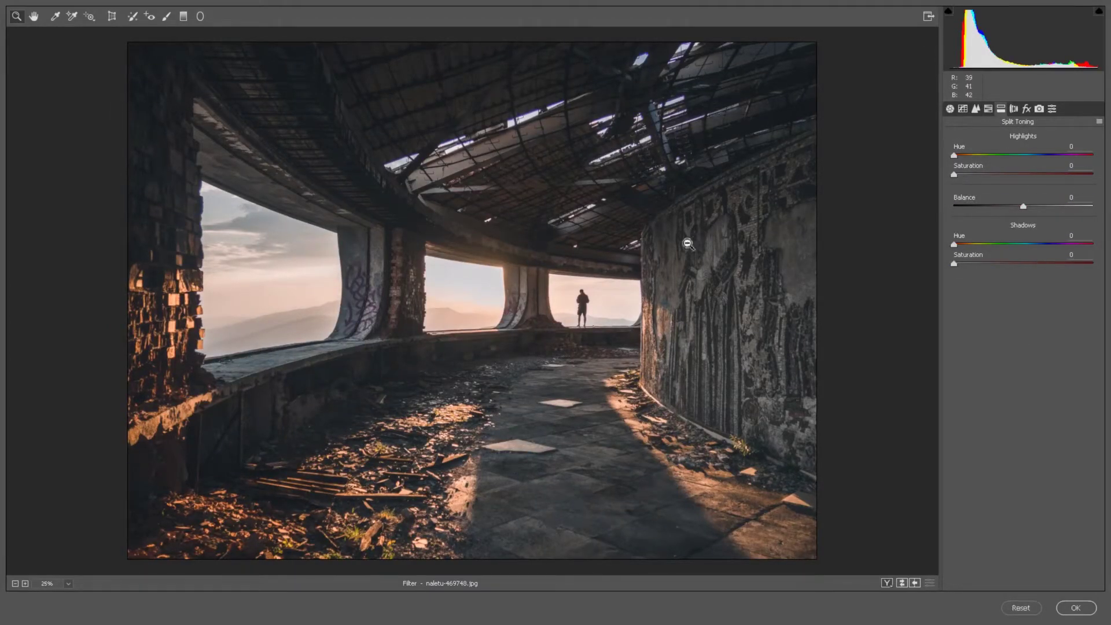
left_click(570, 314, "alt")
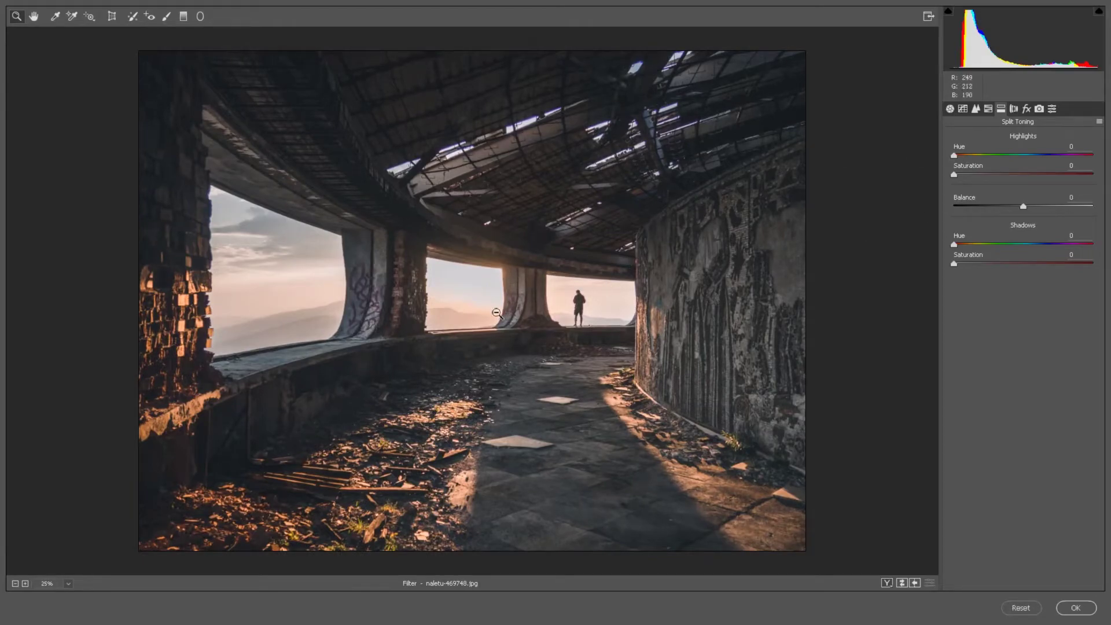
key("ctrl+0")
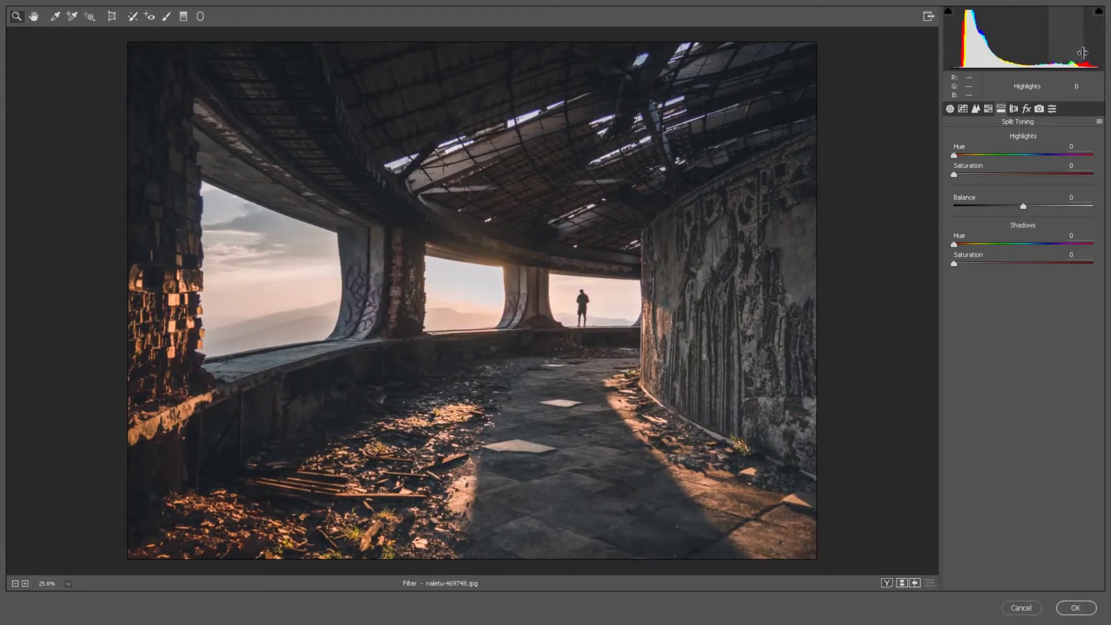
left_click_drag(954, 155, 966, 160)
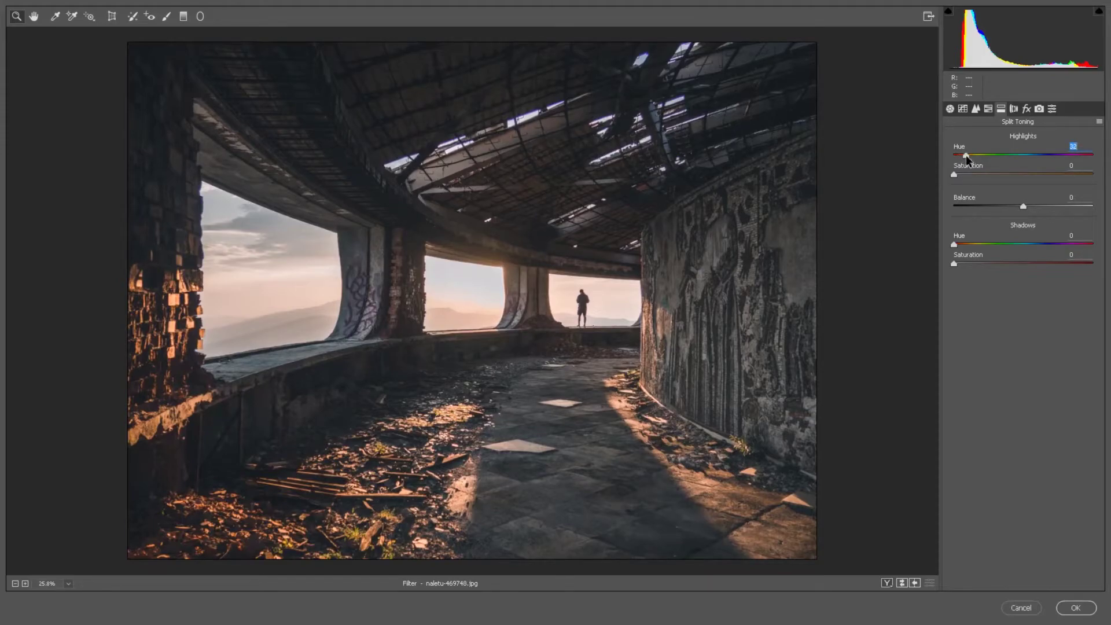
left_click_drag(962, 249, 1035, 253)
left_click_drag(953, 174, 1096, 175)
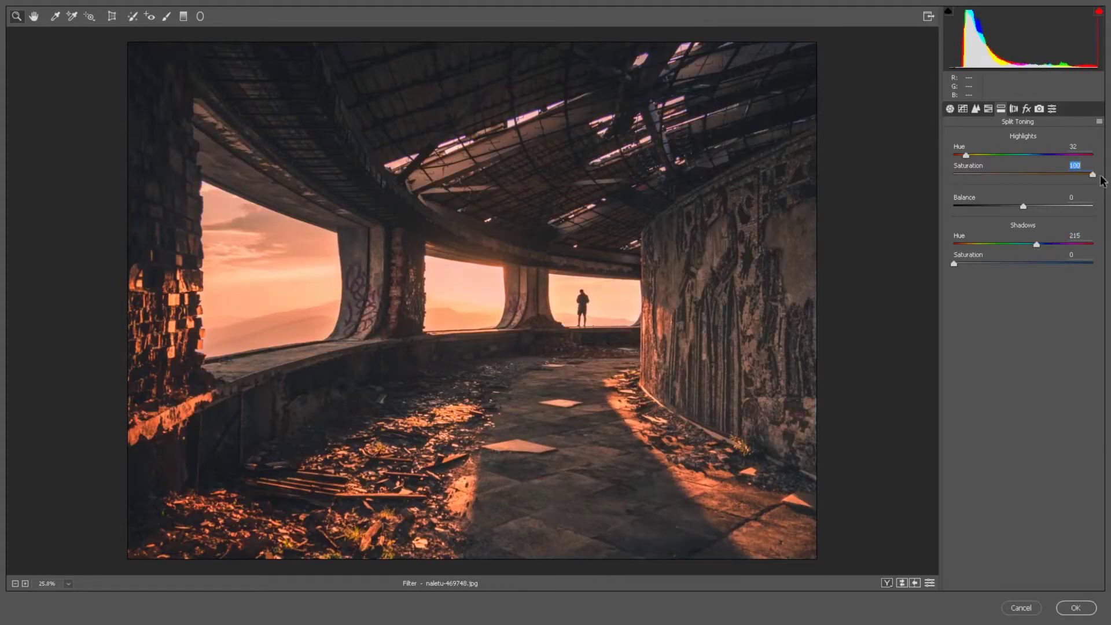
Set the Shadows Saturation to 100, then try the split toning Balance in both directions and return it to 0
left_click_drag(954, 264, 1109, 254)
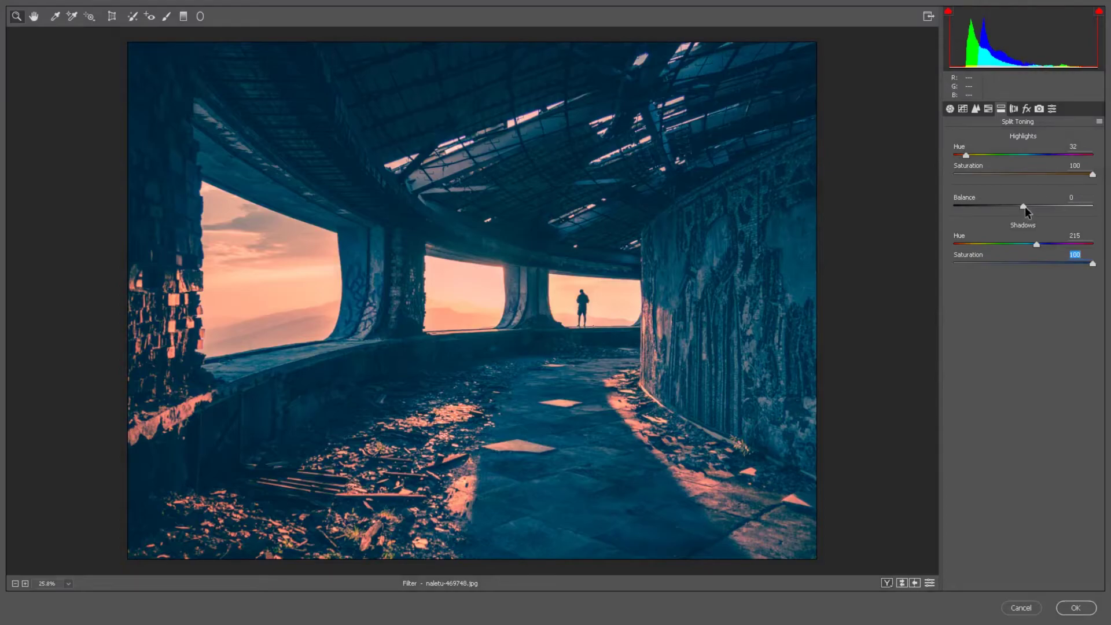
left_click_drag(1023, 207, 970, 207)
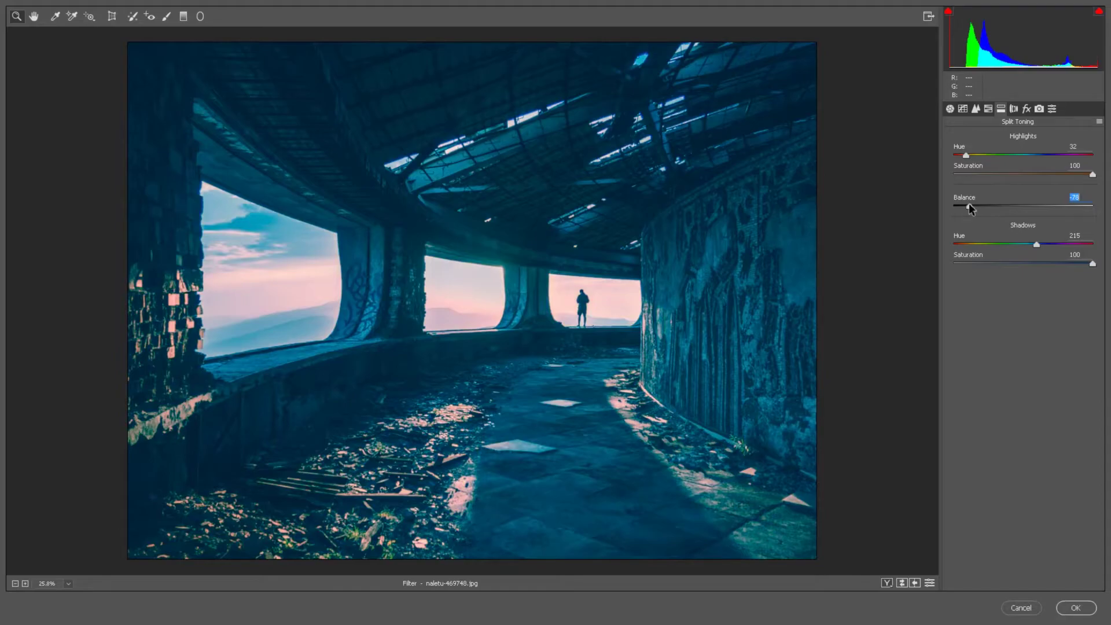
left_click_drag(988, 206, 1061, 203)
type("0")
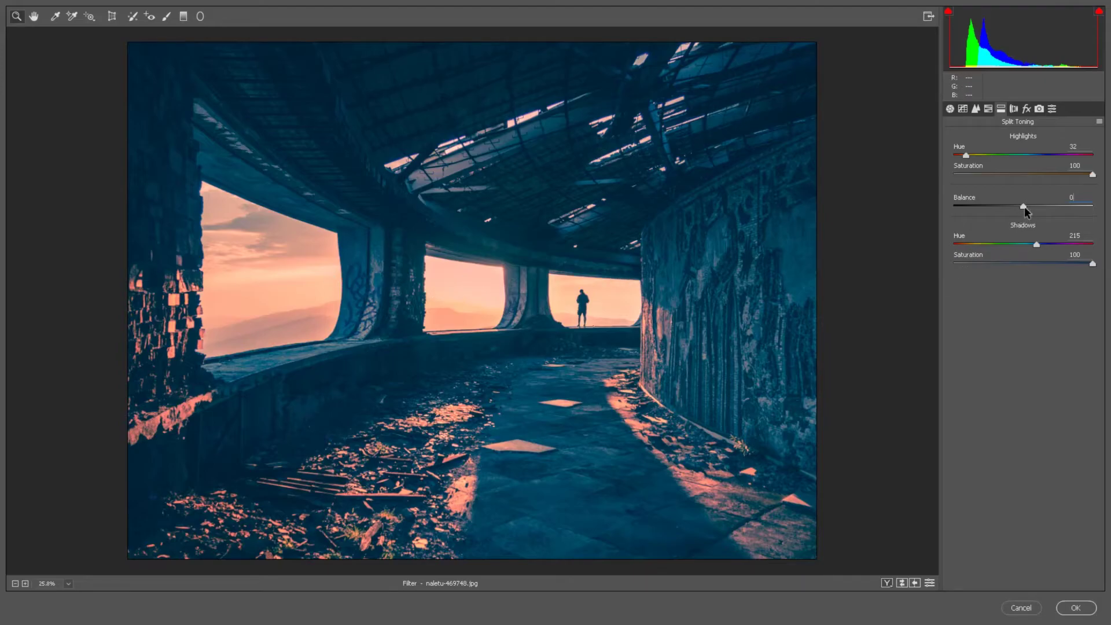
Set the split toning Balance to +48, the Highlights Saturation to 18 and the Shadows Saturation to 17
left_click_drag(1023, 207, 1054, 204)
left_click(977, 175)
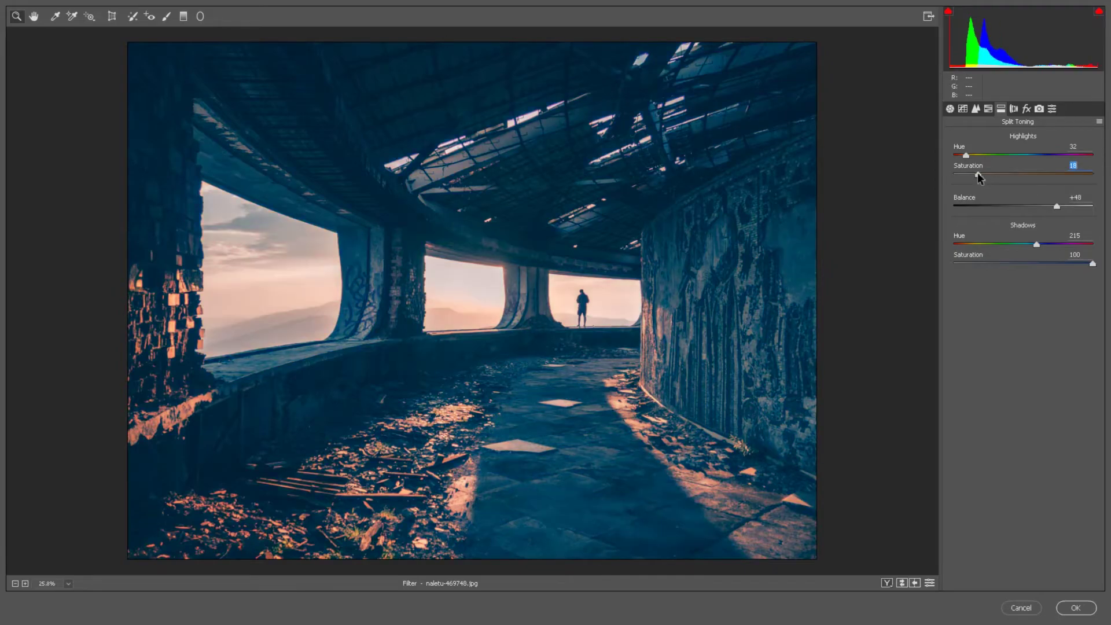
left_click(976, 263)
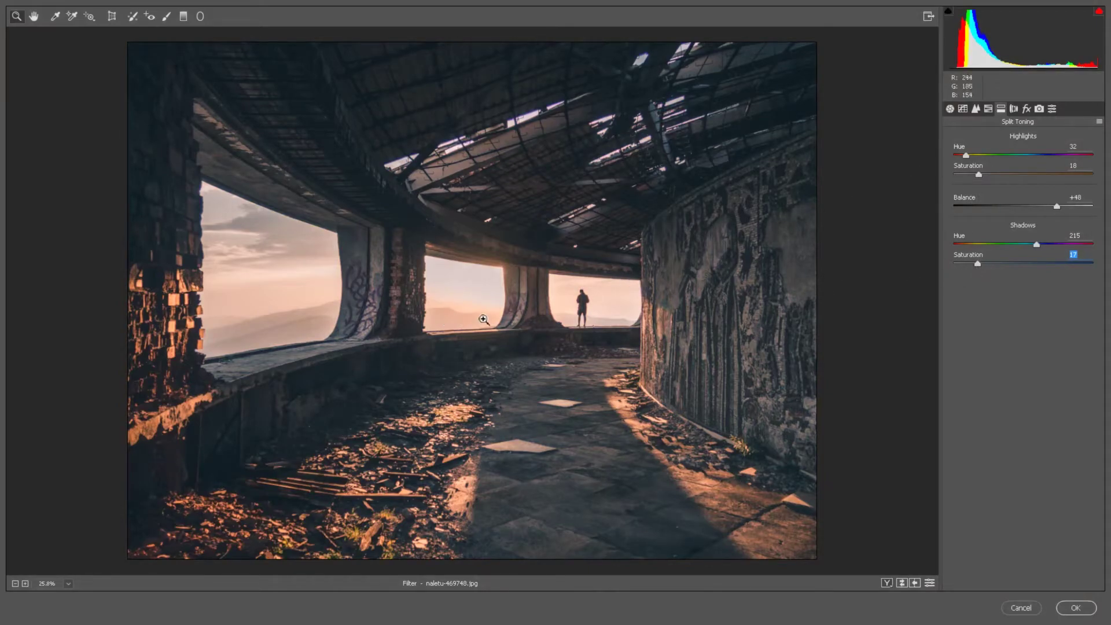
In Lens Corrections, try negative and positive Distortion amounts and reset the amount to 0
left_click(1013, 108)
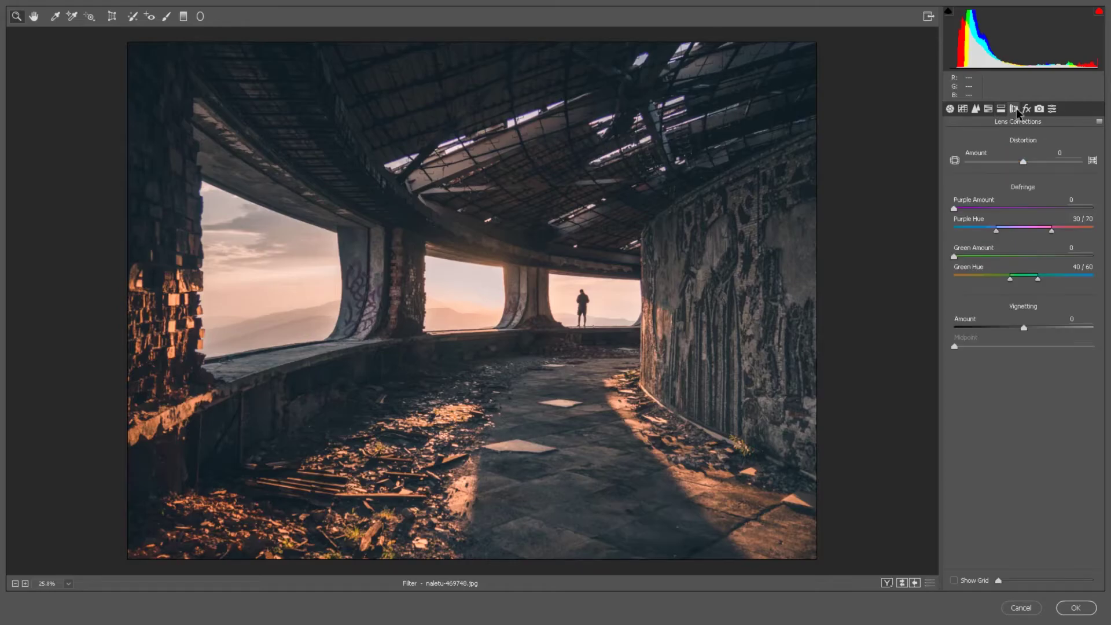
mouse_move(1023, 162)
left_mouse_down()
mouse_move(1040, 165)
mouse_move(1003, 166)
left_mouse_up()
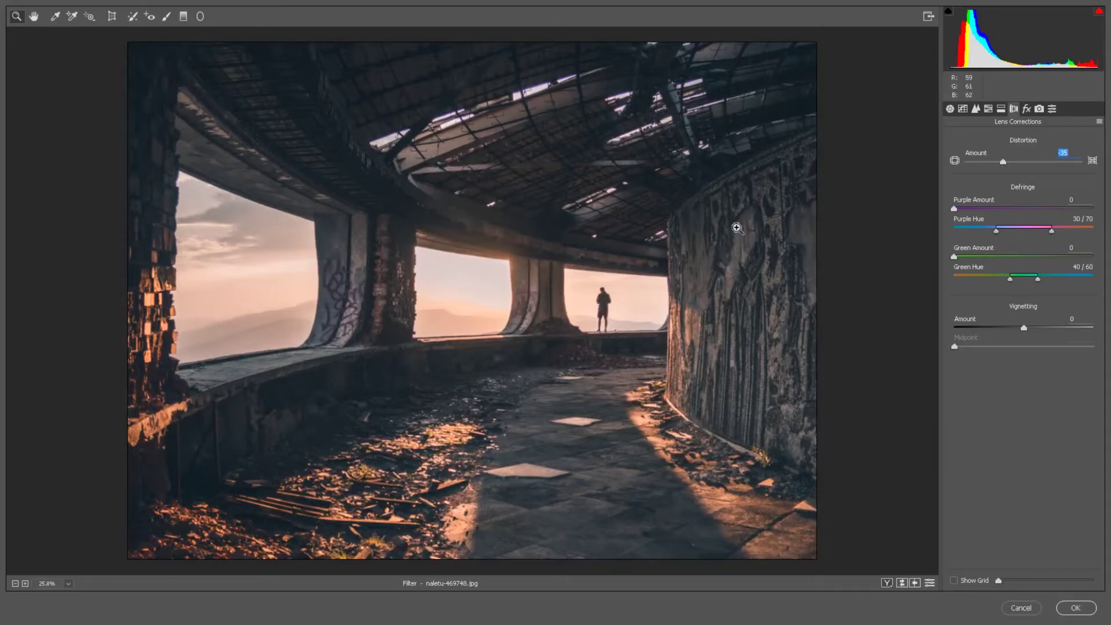
left_click_drag(1003, 166, 1052, 169)
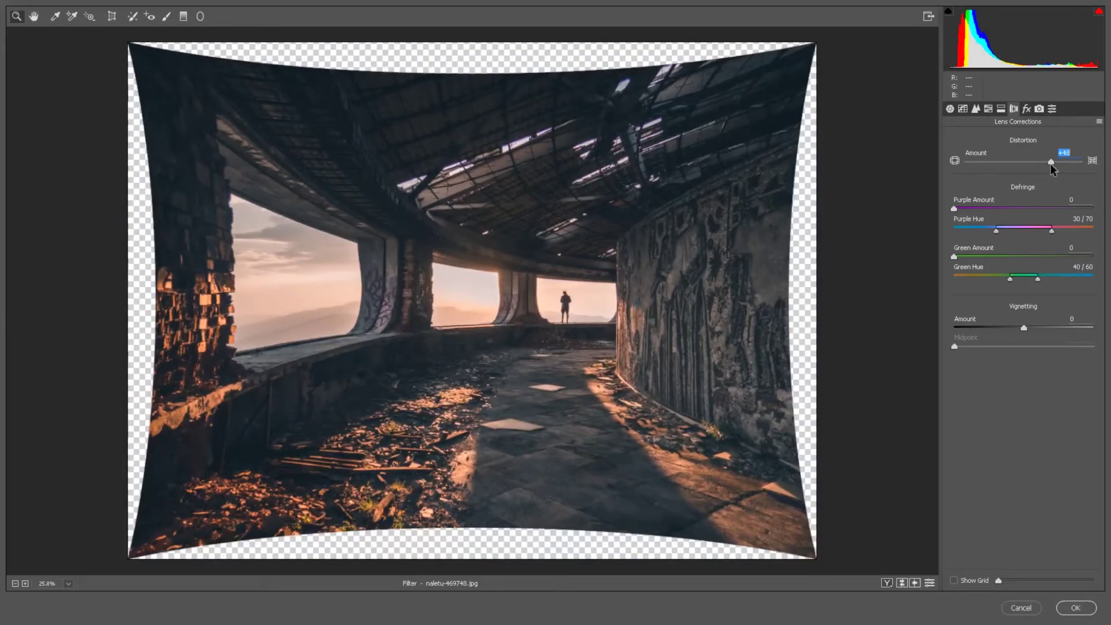
double_click(1051, 164)
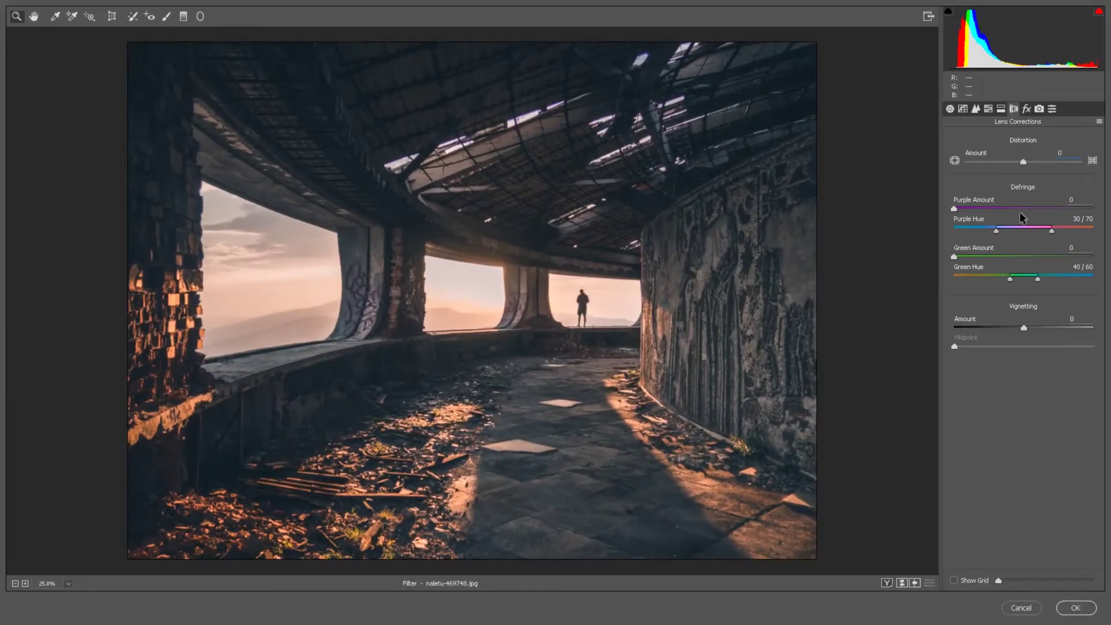
Examine the edges around the large window and the distant hills up close for purple or green colour fringing
left_click(1071, 199)
key("Return")
left_click(272, 315)
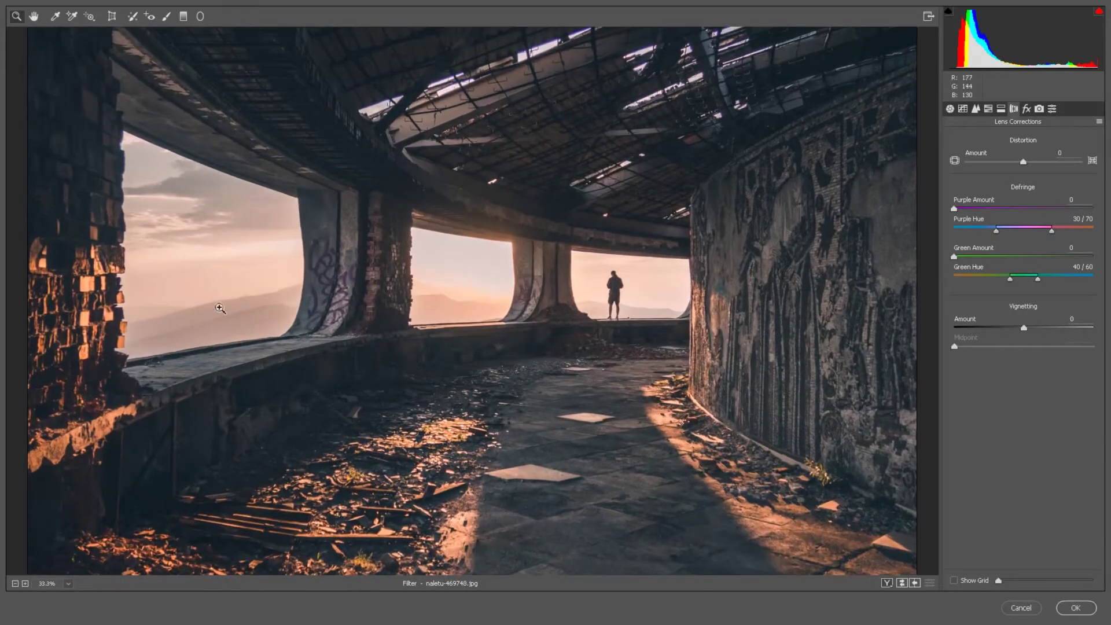
left_click(185, 303)
left_click_drag(243, 306, 441, 325)
left_click(397, 305)
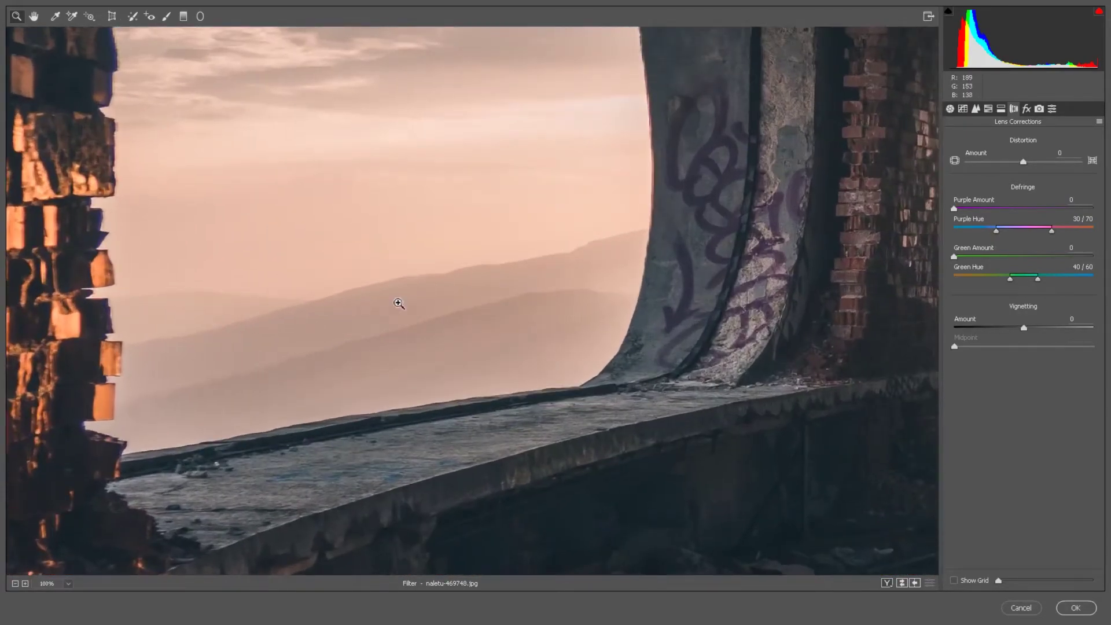
left_click(417, 285)
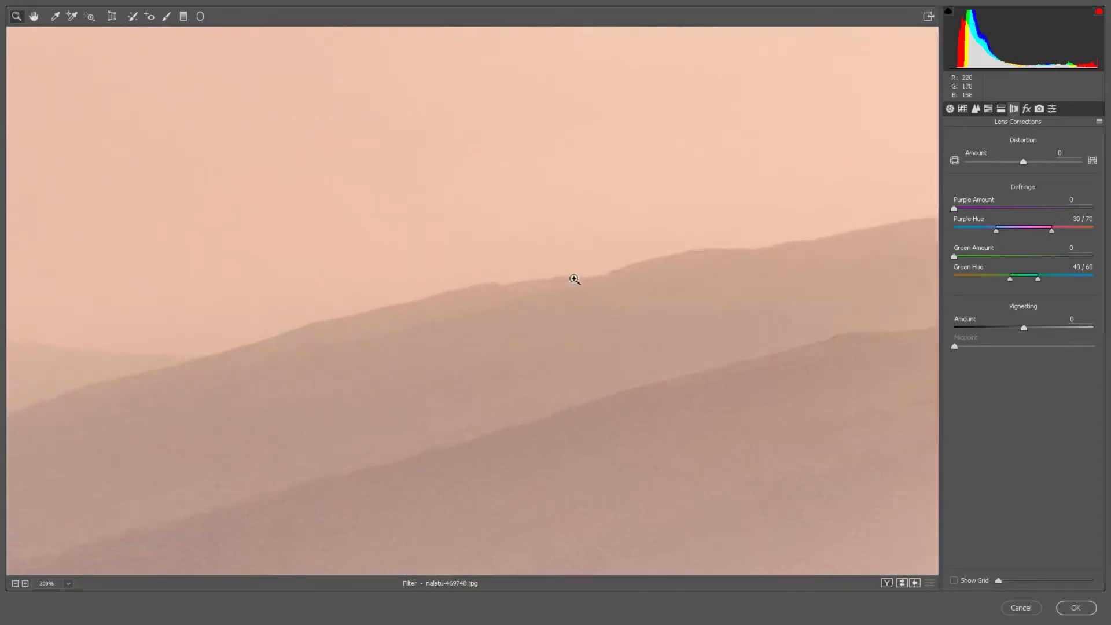
left_click(473, 288, "alt")
left_click(473, 288, "alt")
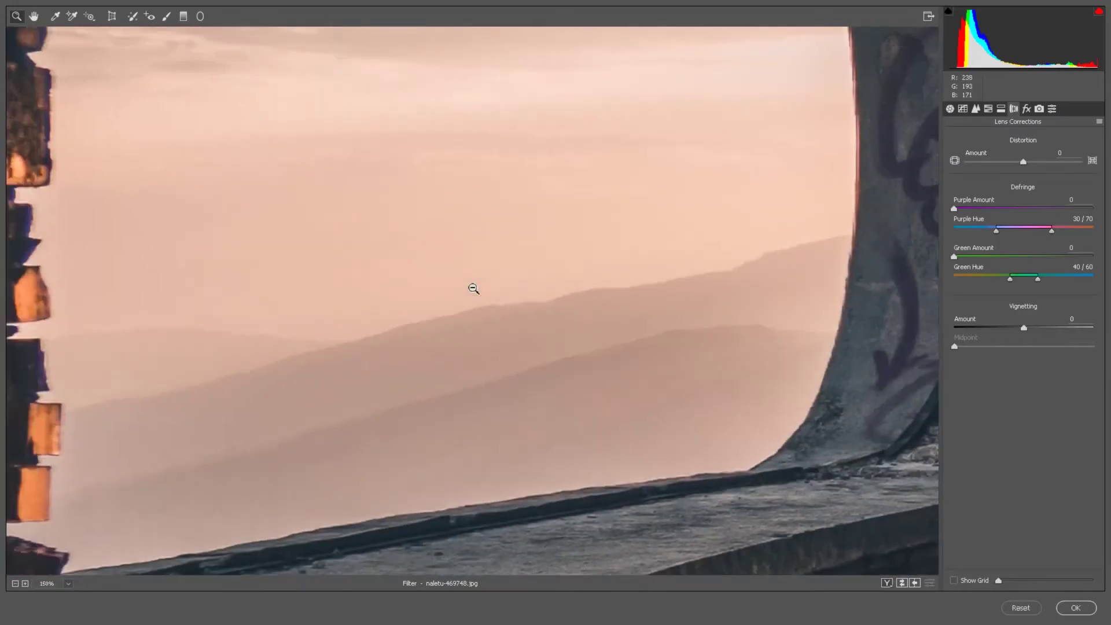
left_click(473, 288, "alt")
key("ctrl+0")
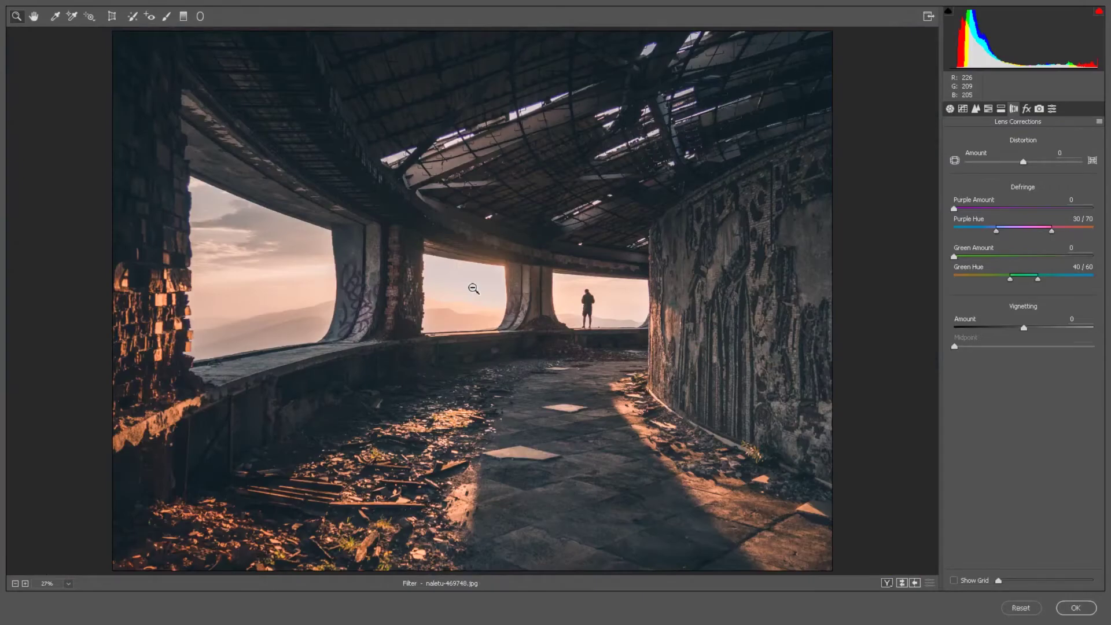
left_click(473, 289, "alt")
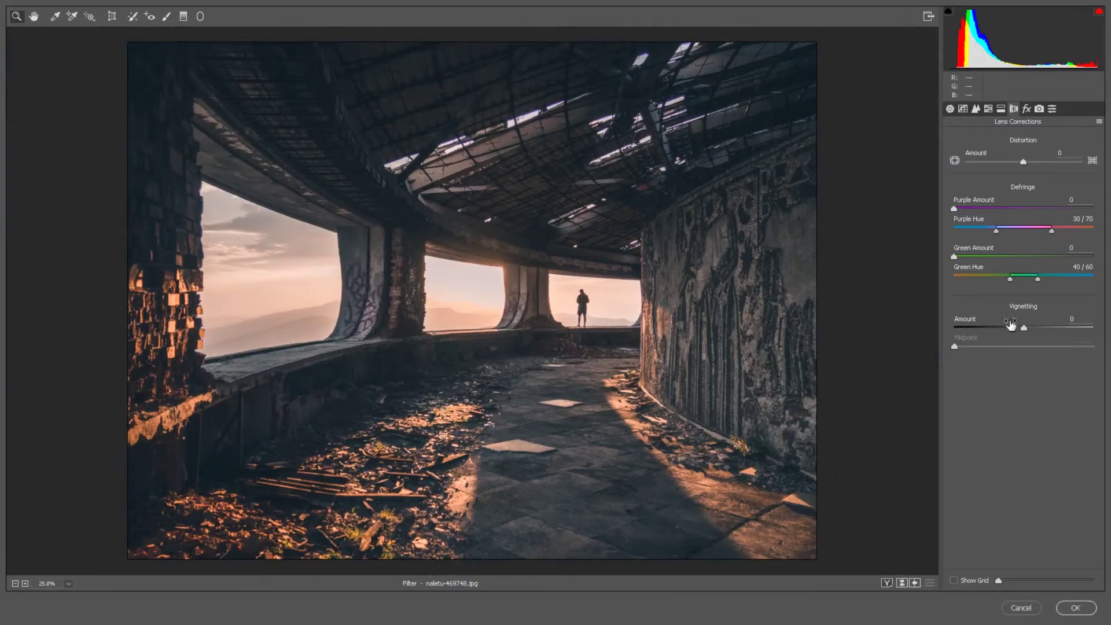
Try the lens Vignetting amount at -100 and reset it to 0
left_click_drag(1024, 327, 955, 324)
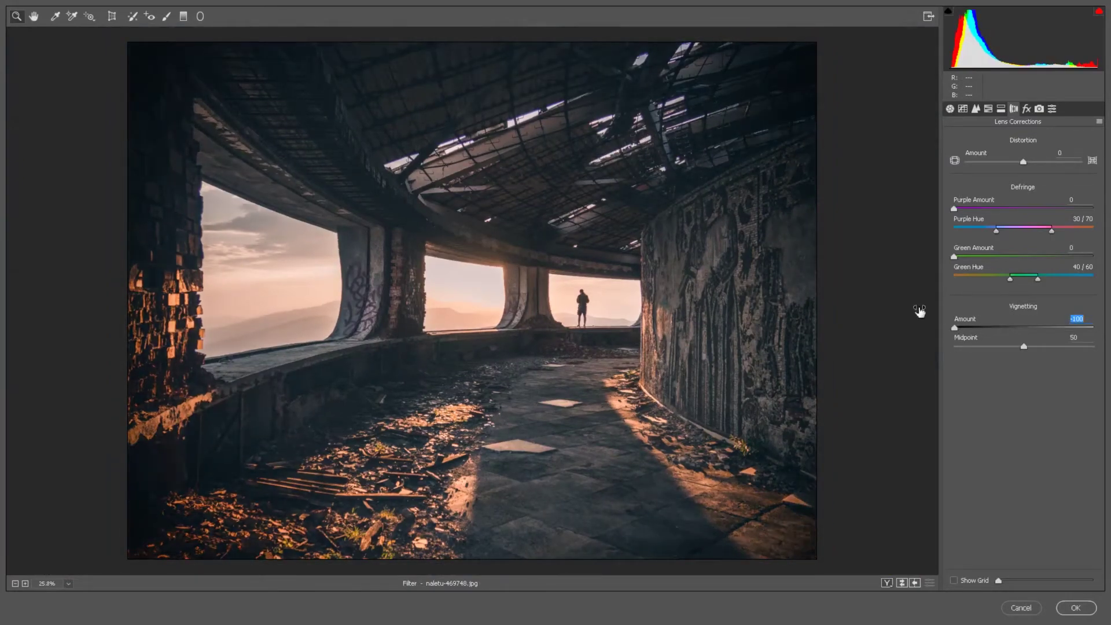
type("0")
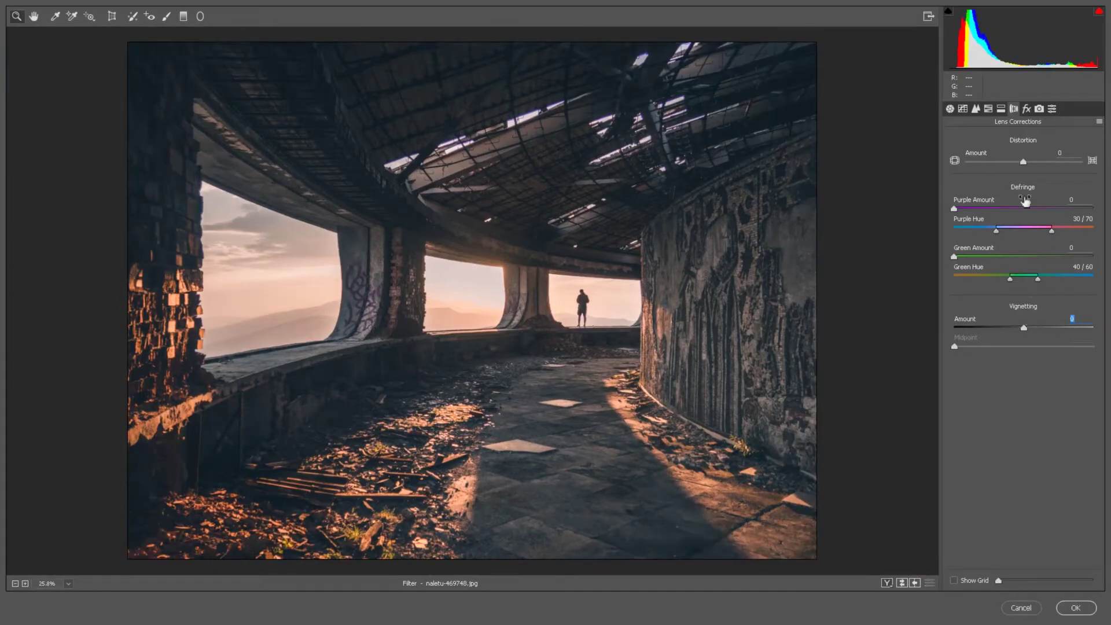
In the Effects settings, try positive and negative Dehaze amounts and reset Dehaze to 0
left_click(1026, 108)
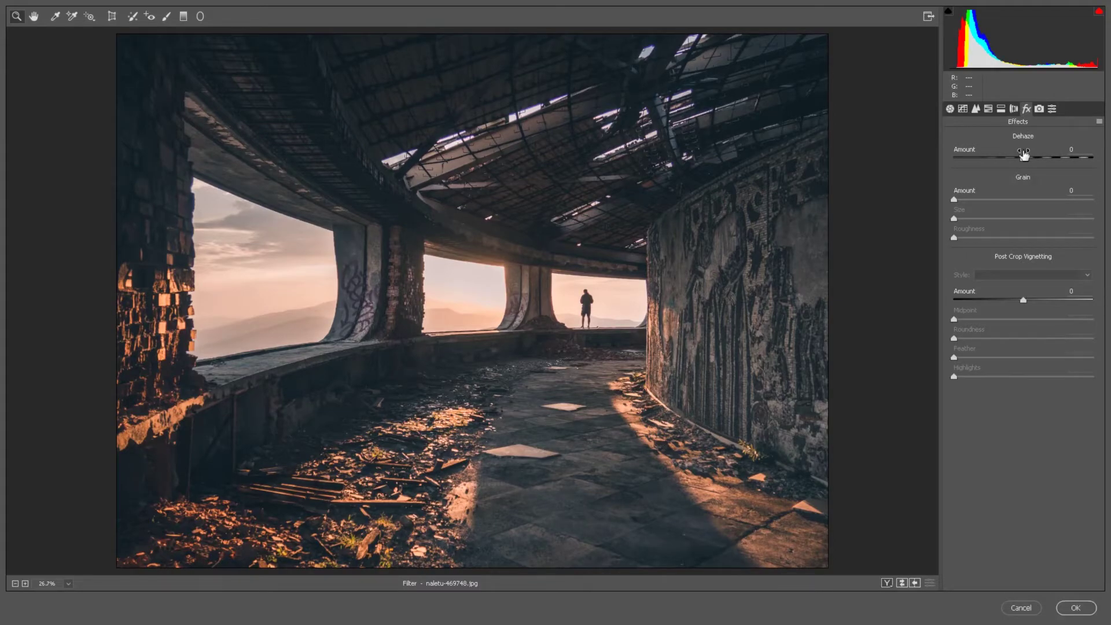
left_click_drag(1024, 155, 1053, 157)
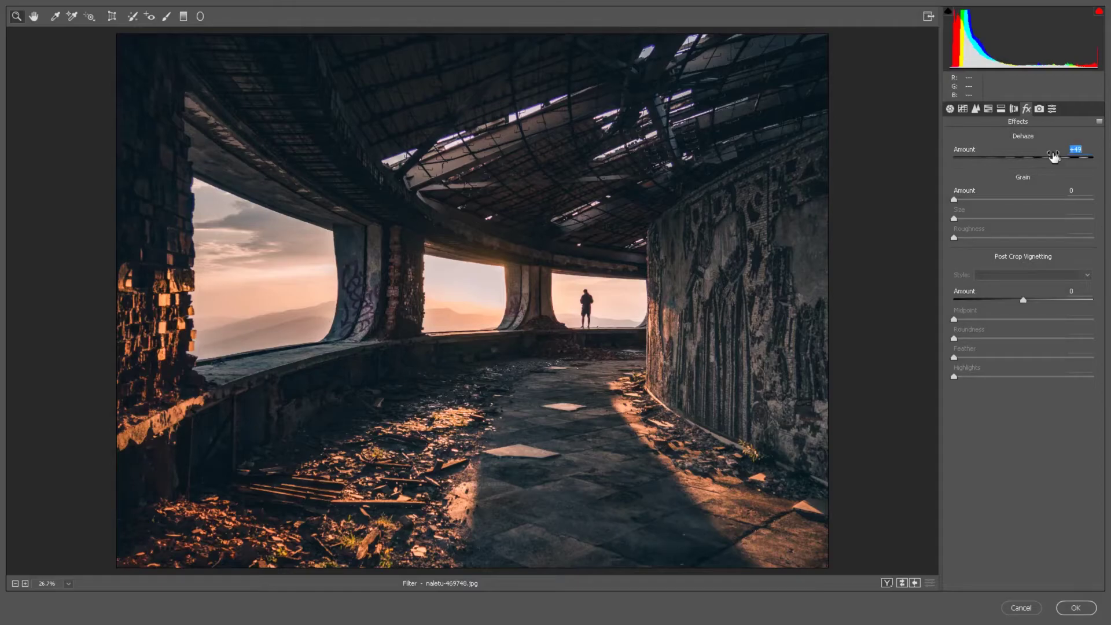
left_click_drag(1053, 157, 999, 159)
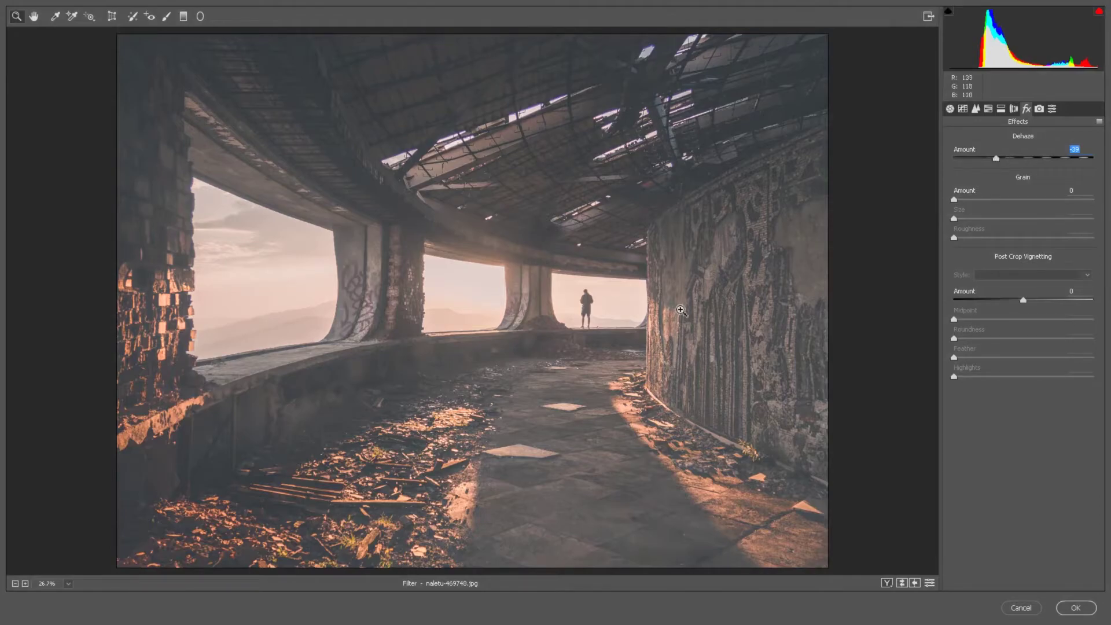
type("0")
key("Return")
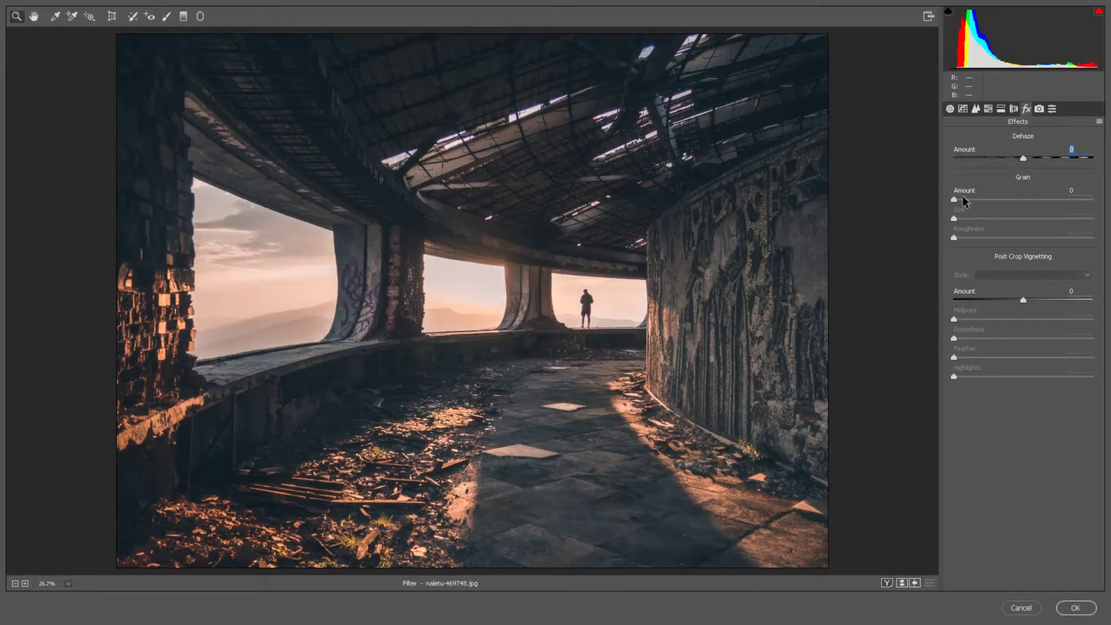
Try Grain with Amount and Size at 100 and high and low Roughness, and reset the Grain Amount to 0
left_click_drag(963, 200, 1092, 199)
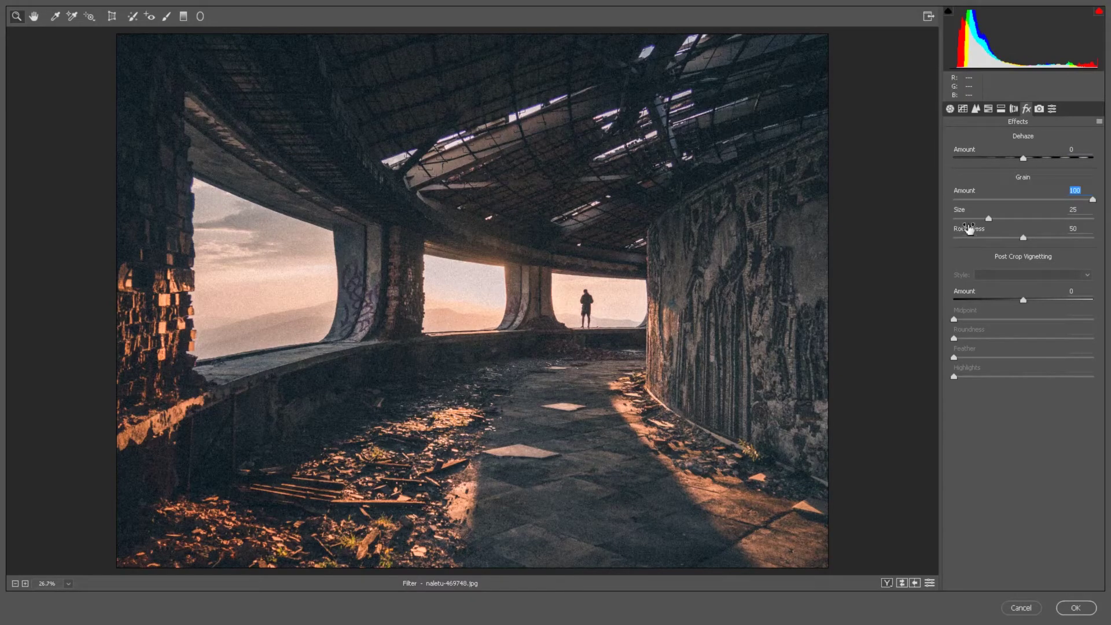
left_click_drag(985, 215, 1082, 215)
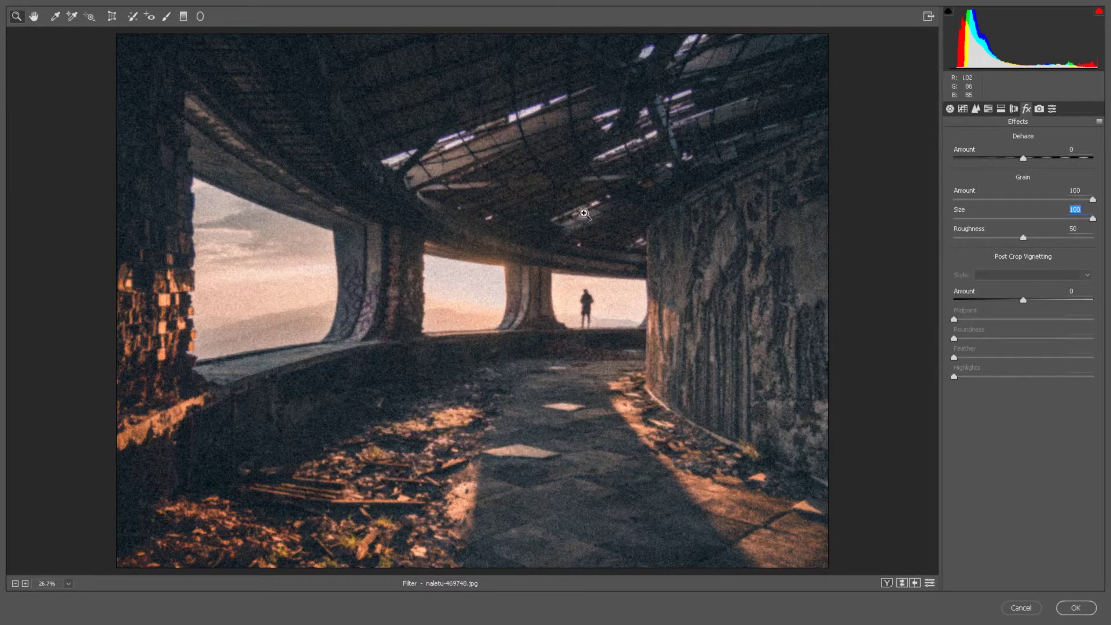
left_click(1075, 229)
type("100")
left_click_drag(1091, 238, 963, 240)
left_click(1075, 190)
type("0")
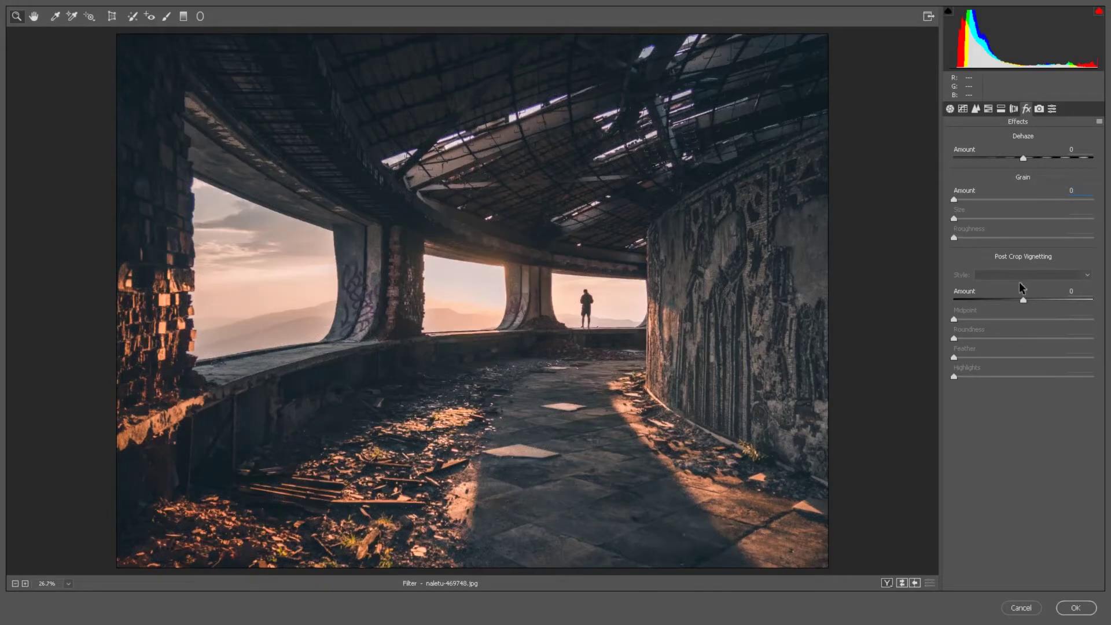
Try a Post Crop Vignetting of -100 with Midpoint 0, Roundness +96, Feather 82 and Highlights 100, and reset its Amount to 0
left_click_drag(1022, 299, 938, 291)
mouse_move(1026, 316)
left_mouse_down()
mouse_move(939, 315)
mouse_move(1041, 322)
mouse_move(1030, 333)
left_mouse_up()
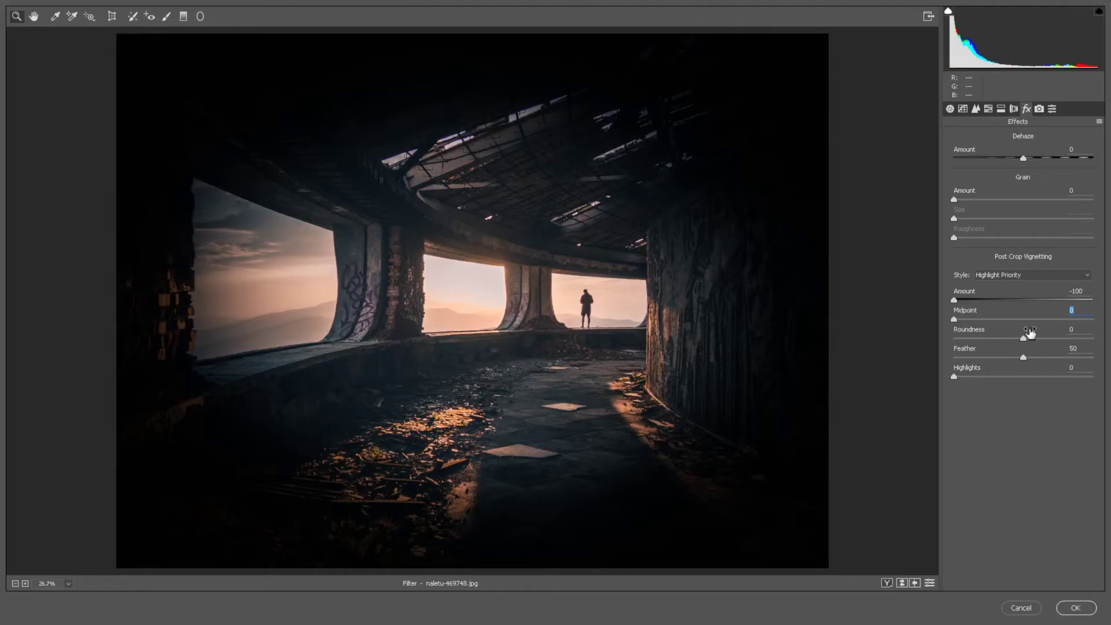
left_click_drag(1029, 331, 1014, 352)
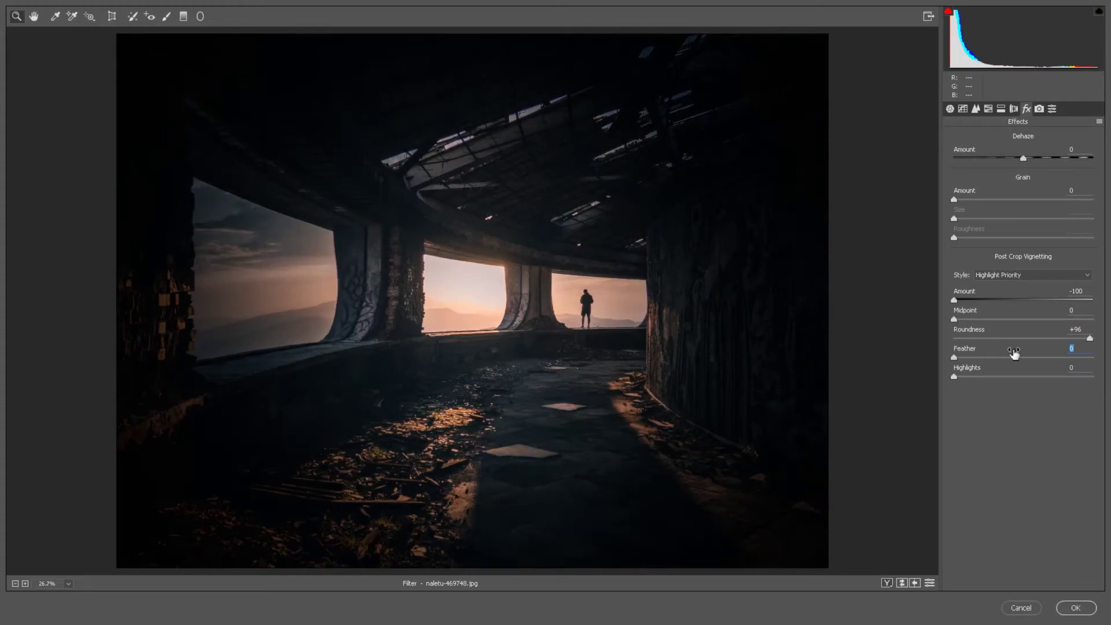
left_click_drag(1014, 353, 1039, 366)
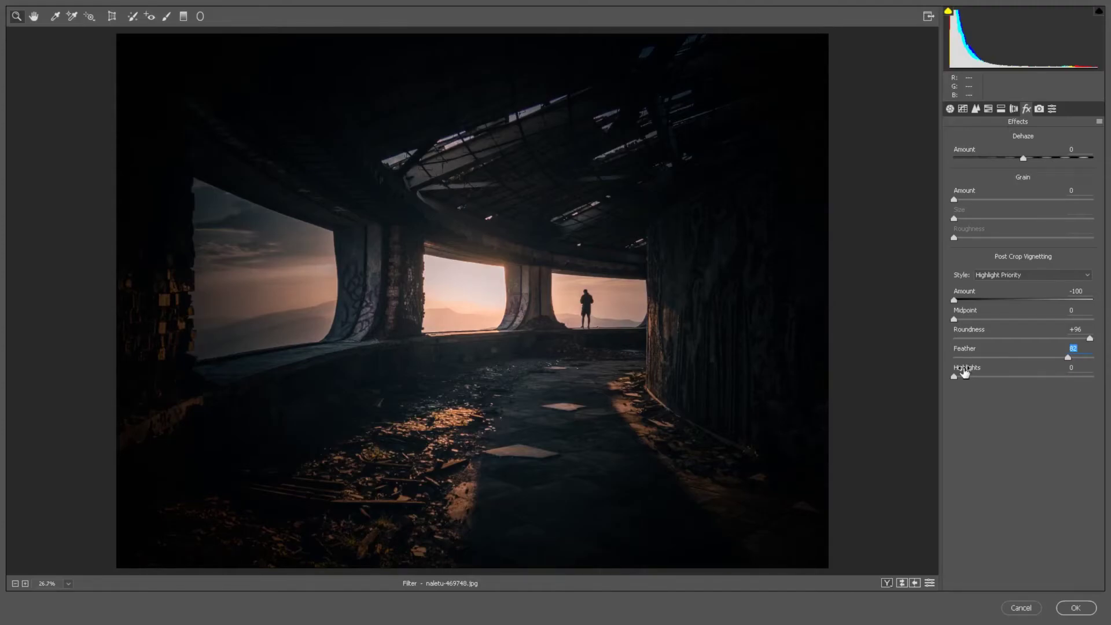
left_click_drag(964, 372, 1096, 373)
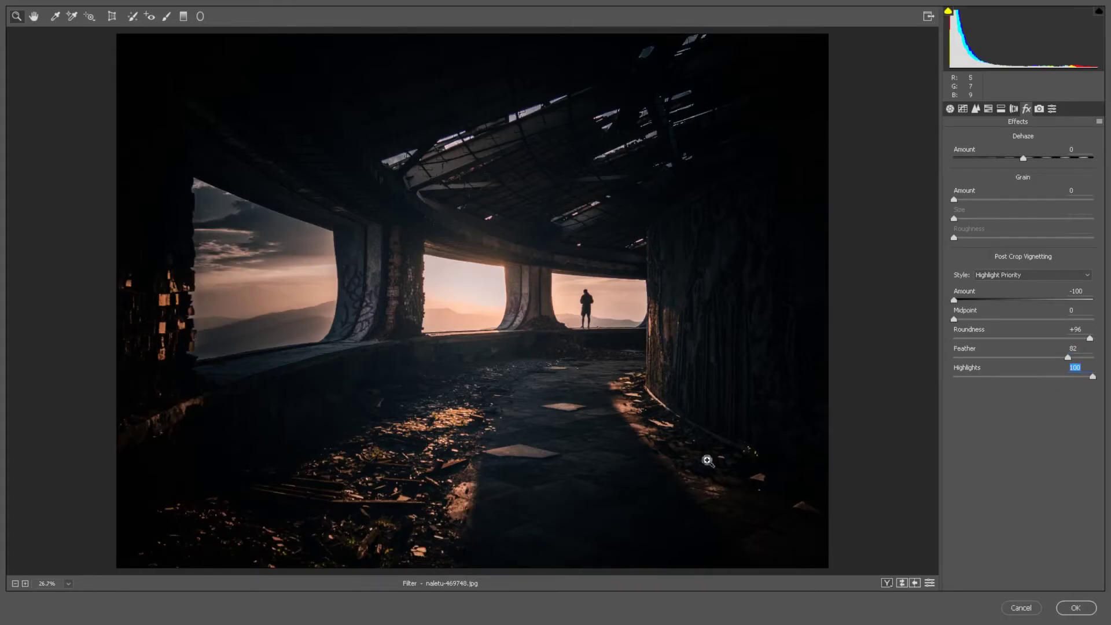
left_click(1075, 291)
type("0")
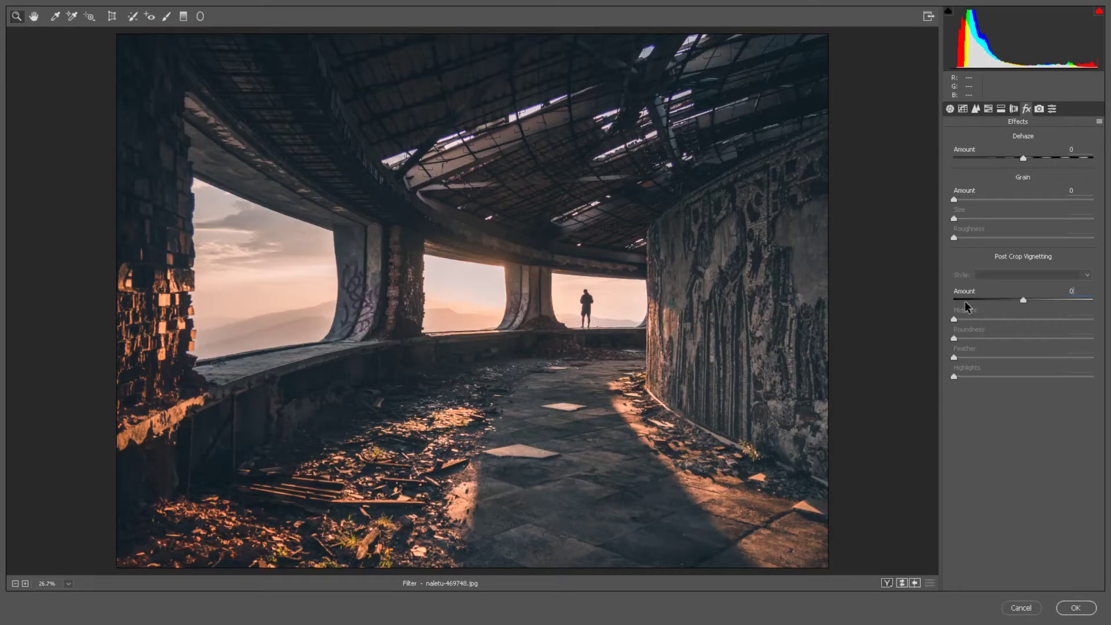
Review the available process versions in Camera Calibration, keeping Version 4 (Current)
left_click(1039, 109)
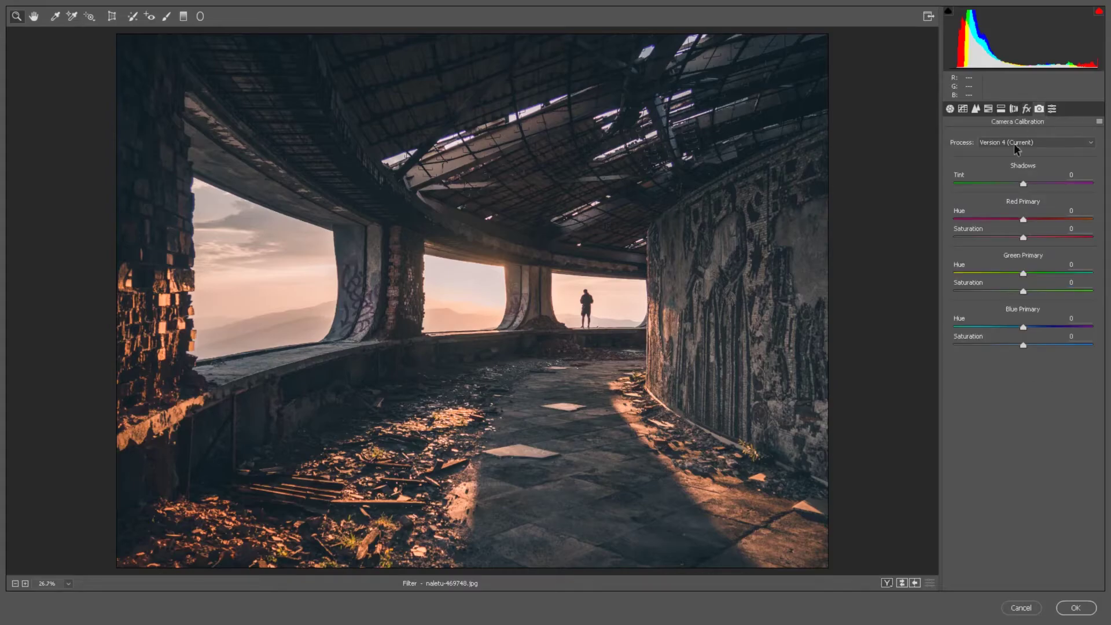
left_click(1019, 149)
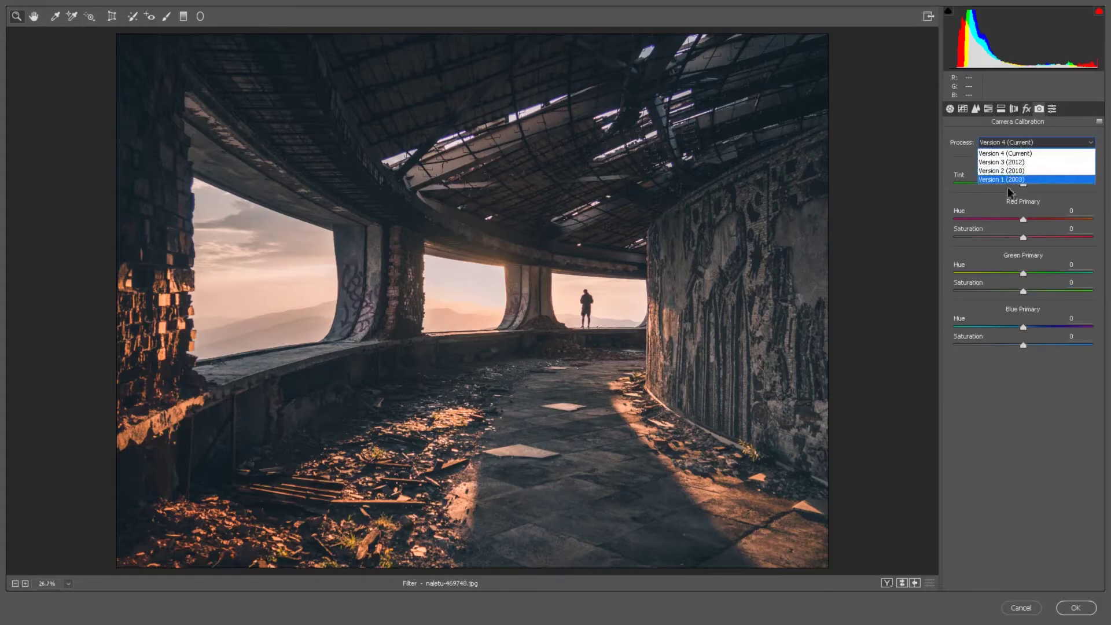
left_click(1014, 153)
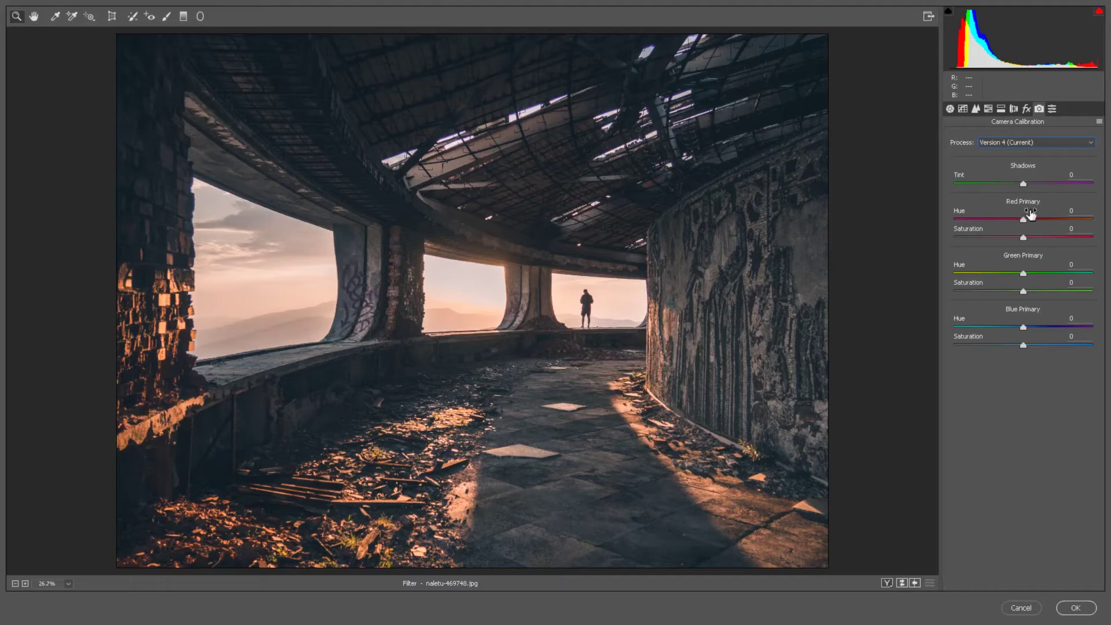
Try shifting the Red Primary Hue to the positive extreme and reset it to 0
left_click_drag(1031, 214, 1093, 211)
double_click(1093, 218)
left_click(1023, 272)
Lower the Blue Primary Hue below -50 and raise the Blue Primary Saturation in Camera Calibration
left_click_drag(1032, 323, 1000, 322)
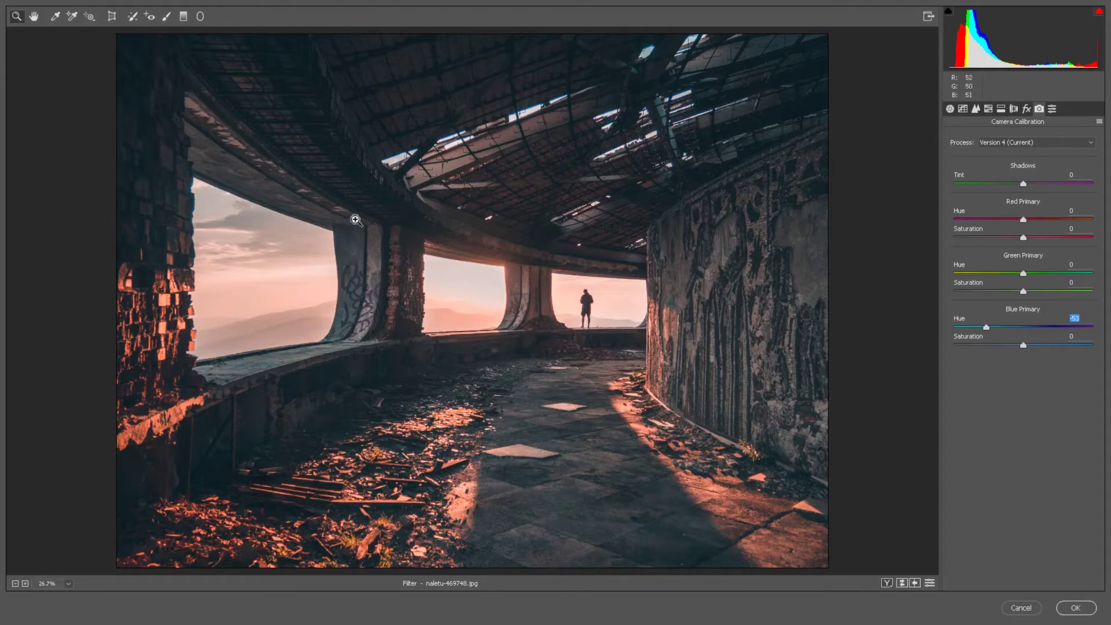
left_click_drag(1026, 346, 1064, 346)
left_click(987, 326)
left_click_drag(991, 325, 982, 325)
Save all the current Camera Raw settings as a new preset named "Camera Raw Preset"
left_click(1052, 110)
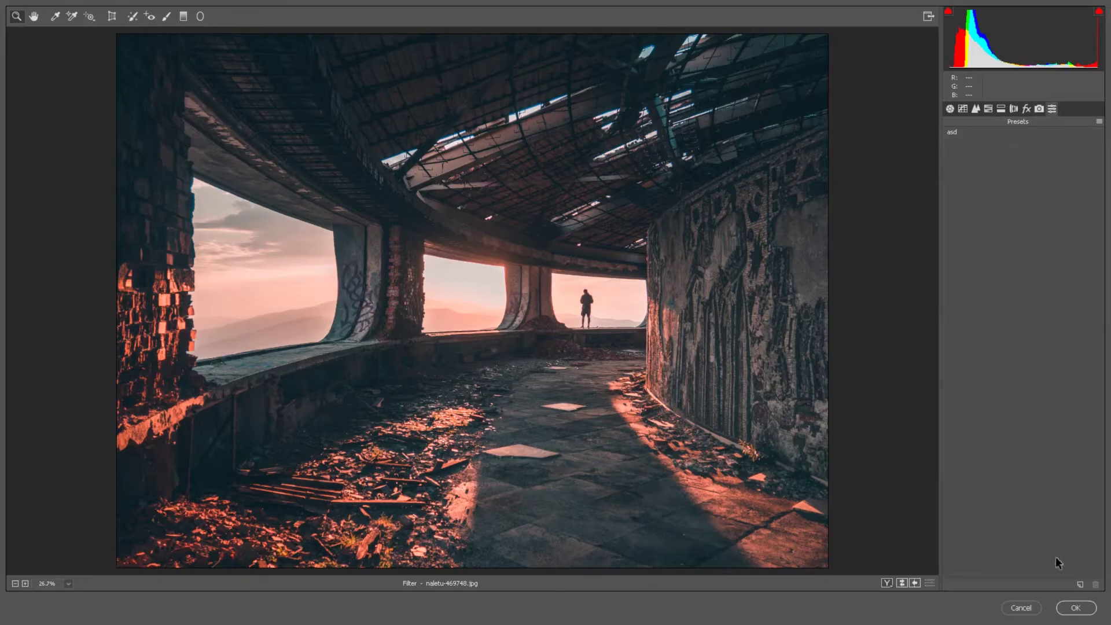
left_click(1080, 585)
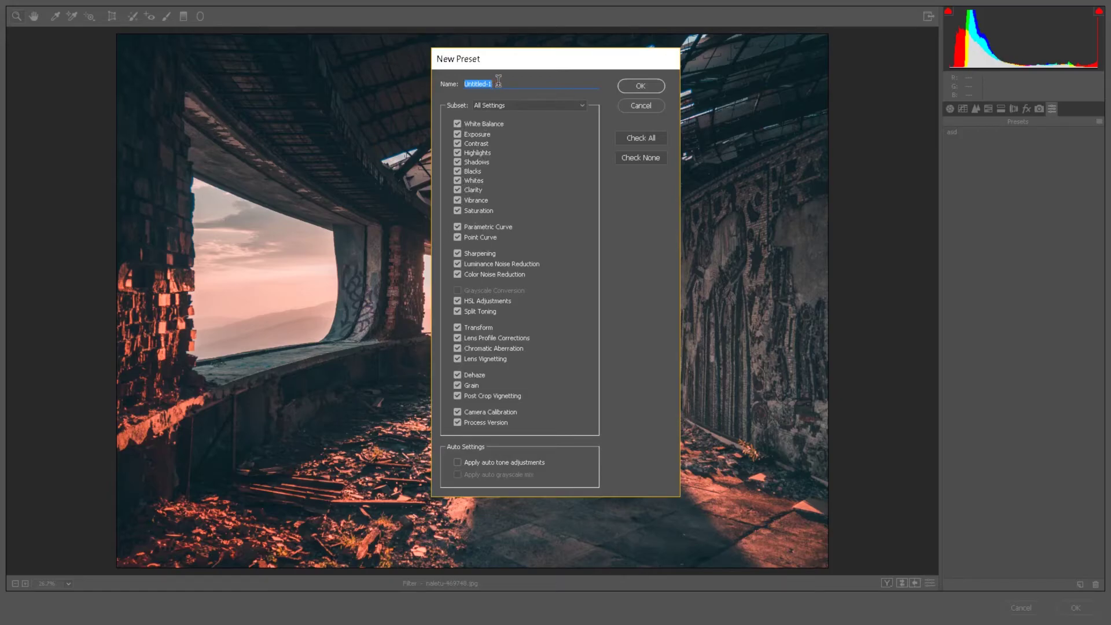
type("Camera Raw Pres")
left_click(638, 88)
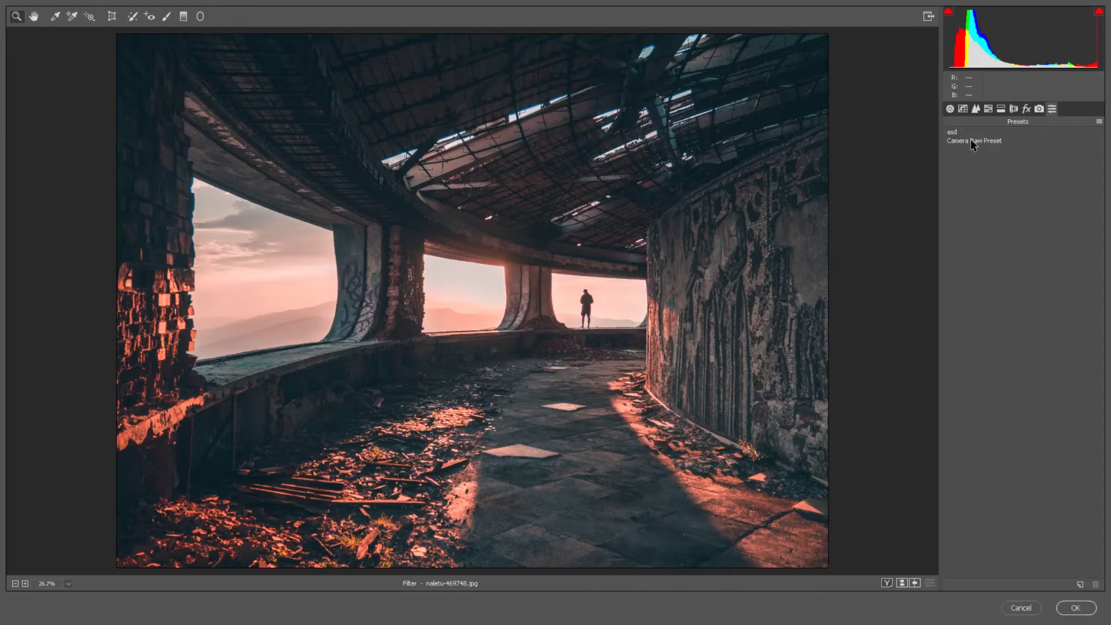
key("super")
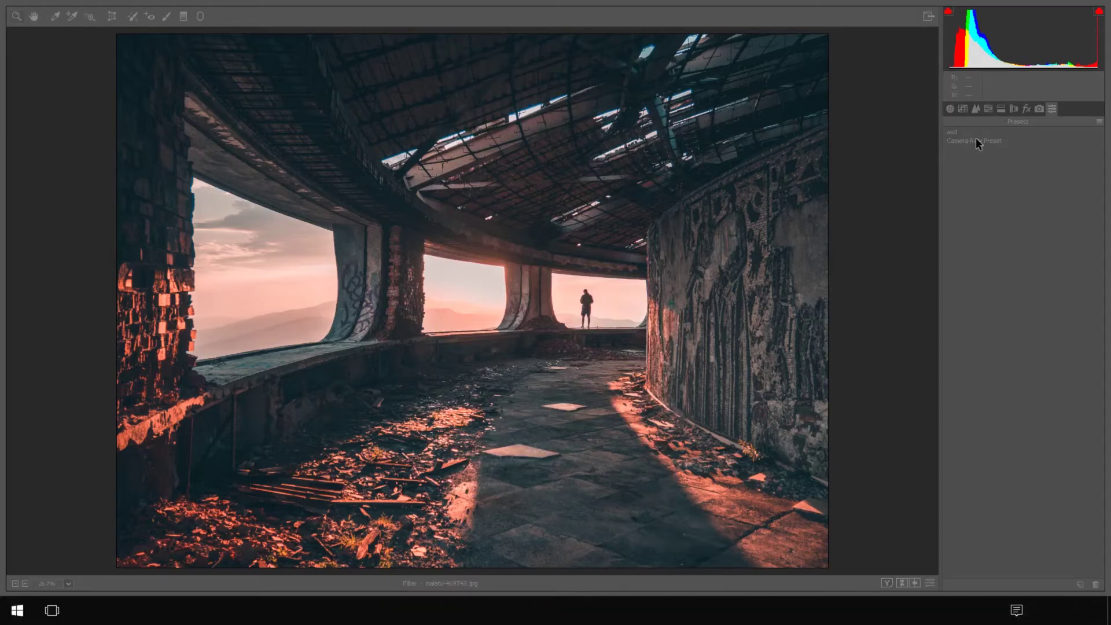
key("super")
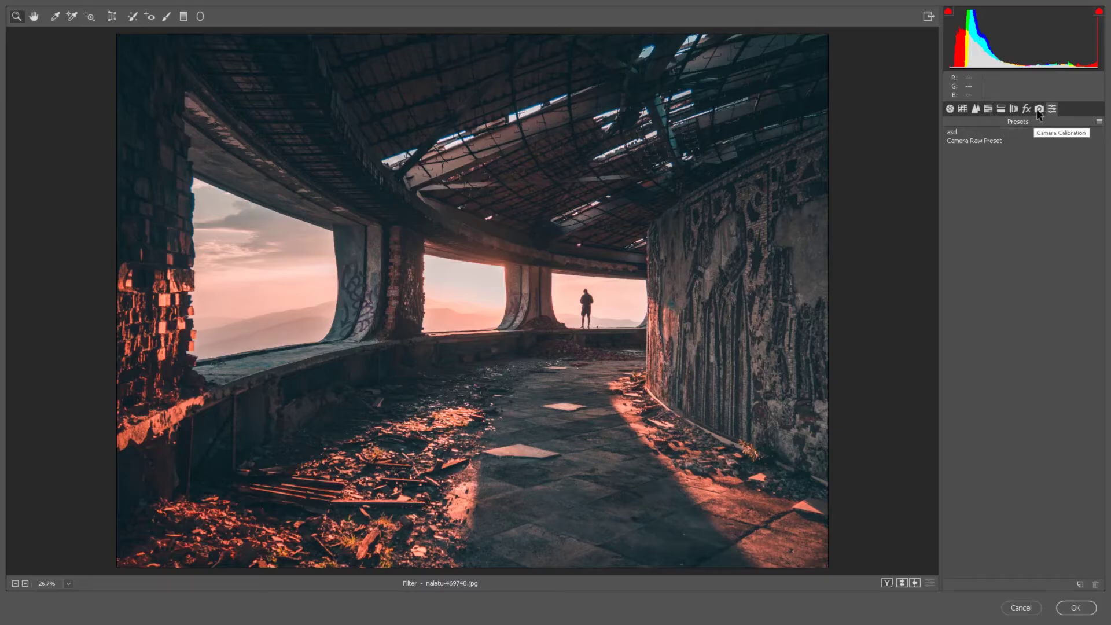
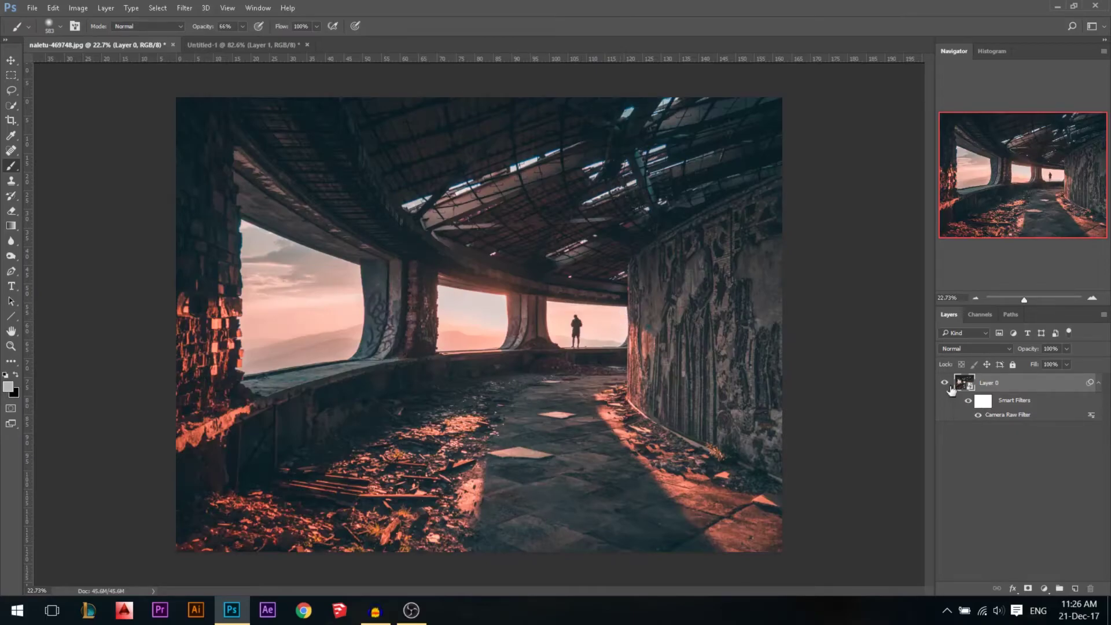
Reopen Layer 0's Camera Raw smart filter and set the Graduated Filter's Contrast and Exposure to 0
double_click(1010, 415)
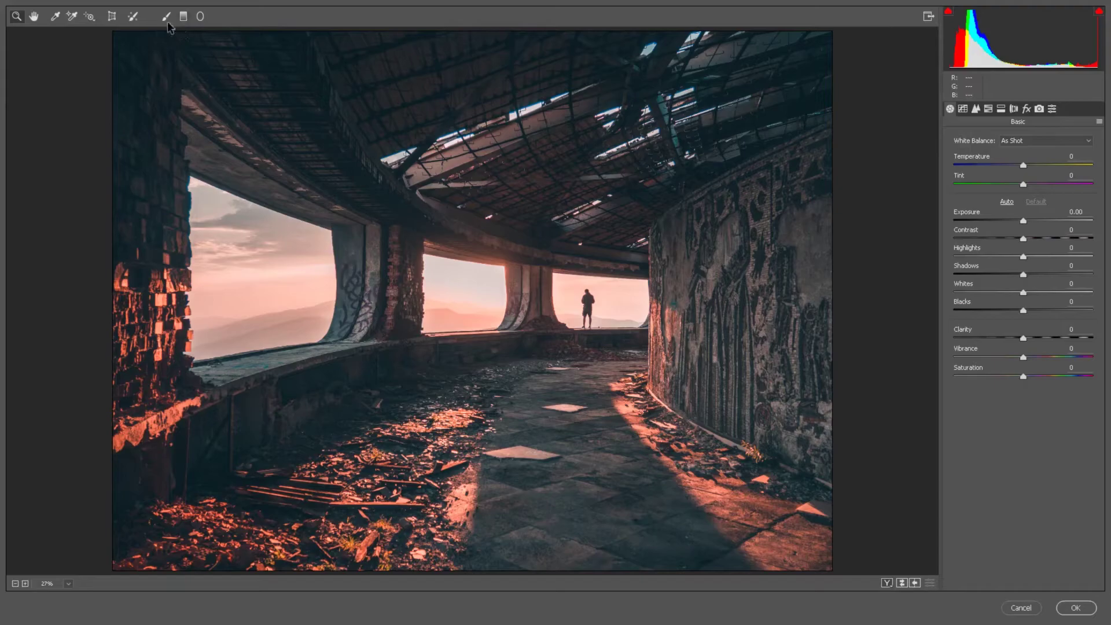
left_click(183, 16)
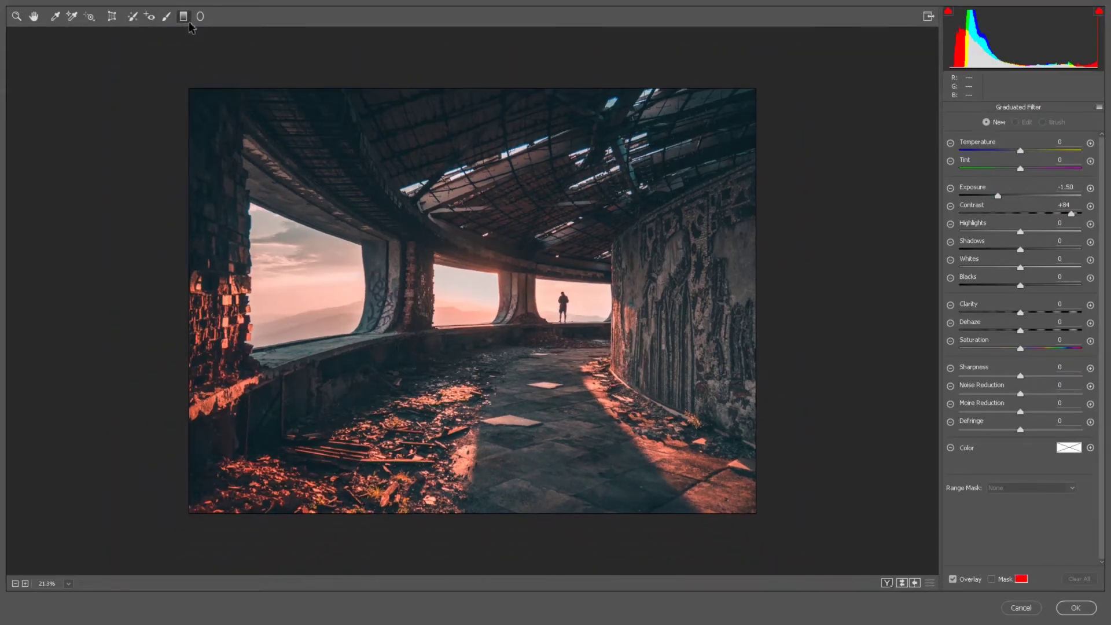
left_click(1064, 204)
type("0")
left_click(1065, 187)
type("0")
Draw a horizontal graduated filter from beyond the photo's right edge to its centre, set Exposure to -4.00 and narrow the gradient
left_click_drag(862, 323, 529, 334)
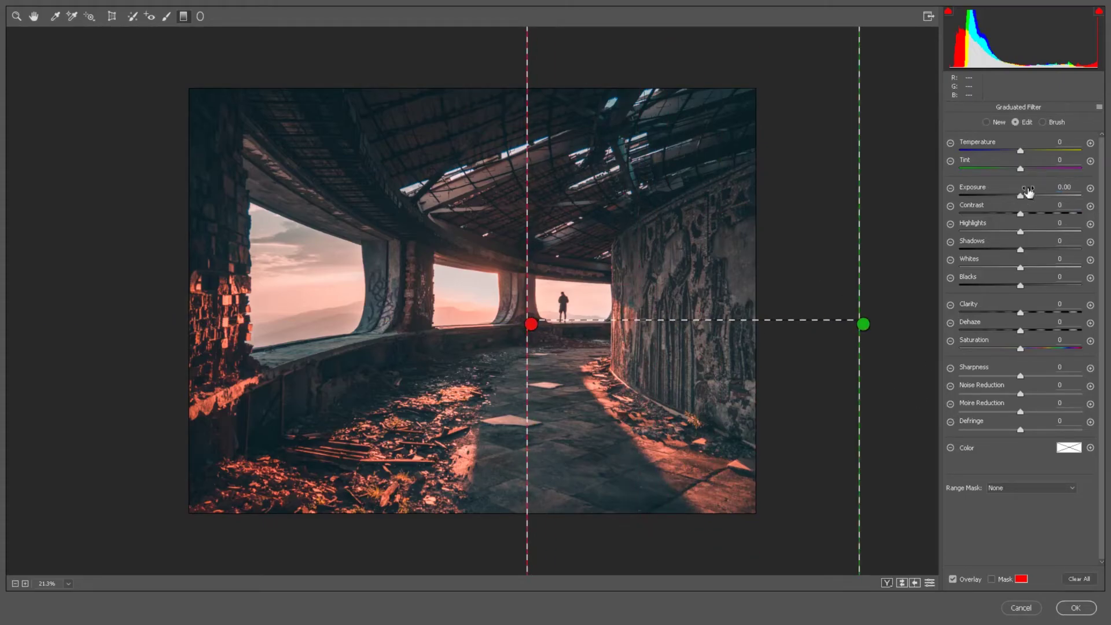
left_click_drag(1020, 196, 874, 193)
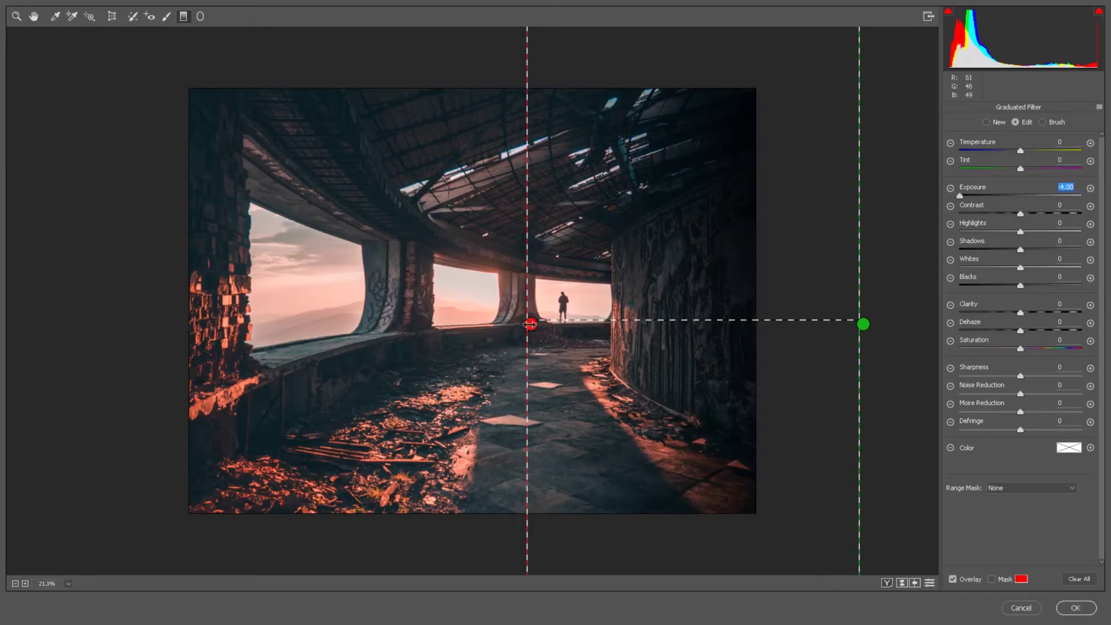
left_click_drag(529, 324, 590, 324)
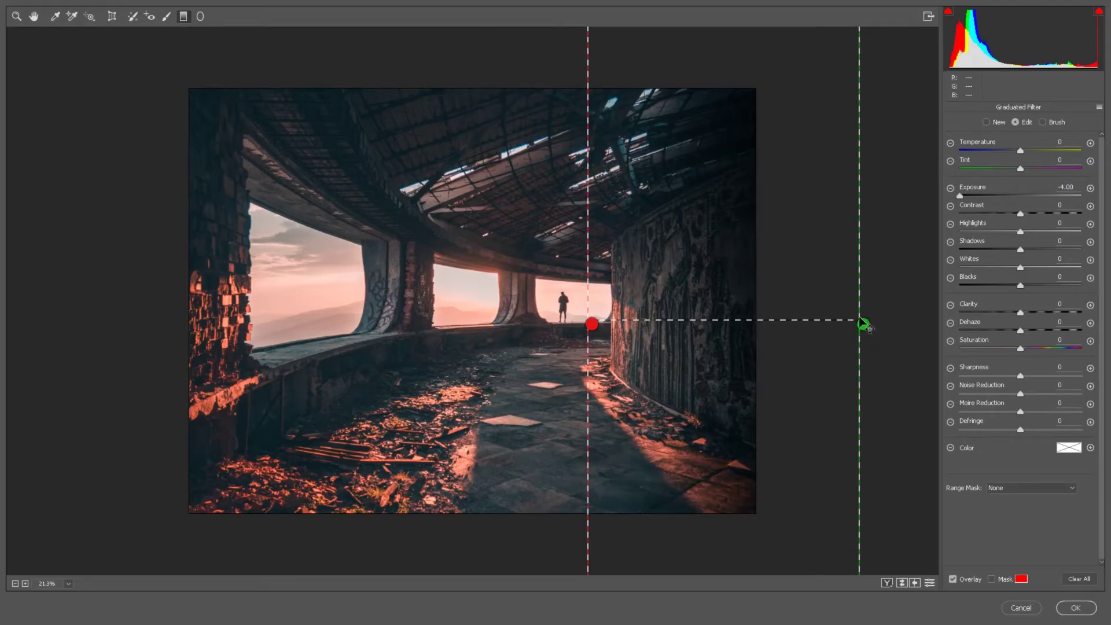
left_click_drag(859, 324, 626, 328)
Set the gradient's Blacks and Shadows to -100 and widen its transition toward the photo's left side
left_click(960, 285)
left_click_drag(998, 249, 875, 254)
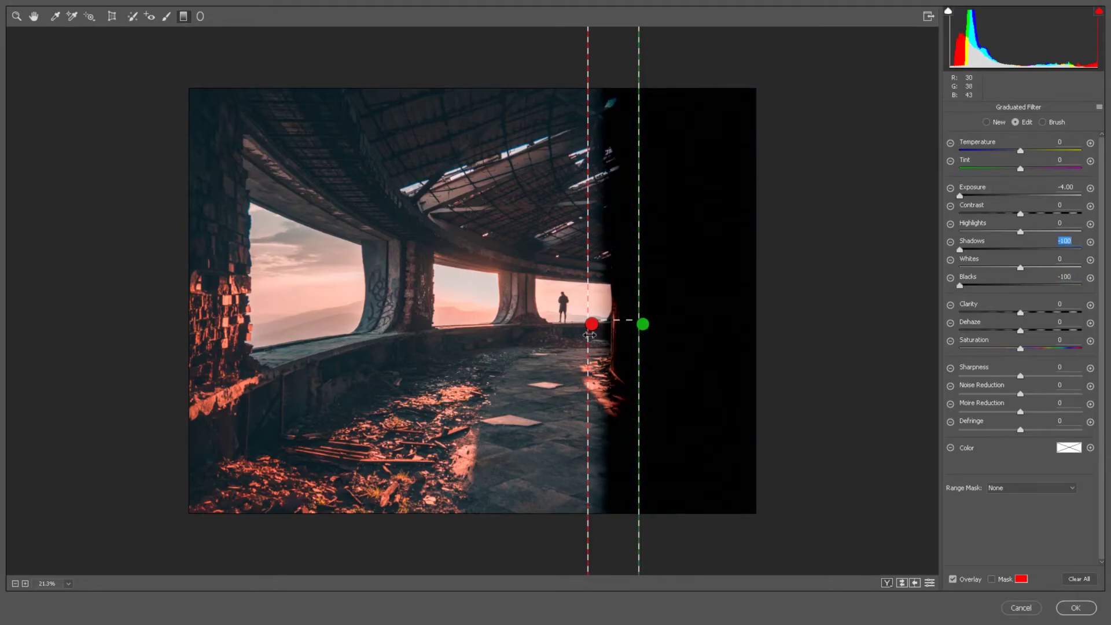
left_click_drag(589, 335, 404, 334)
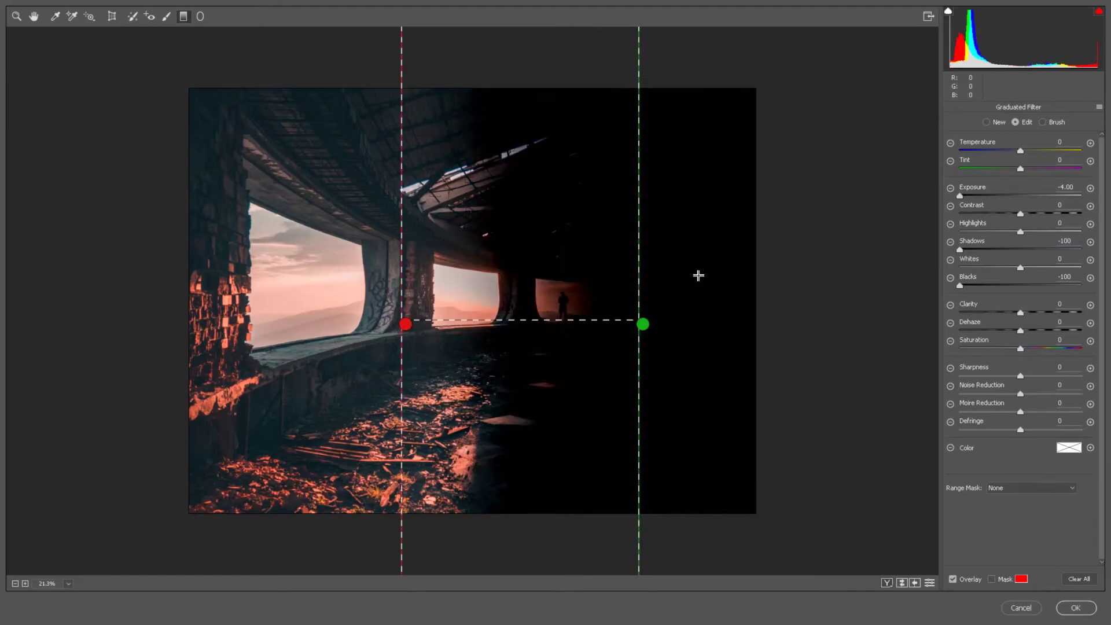
Try different positions for the gradient's end points over the middle of the photo and delete the gradient
left_click_drag(651, 284, 451, 282)
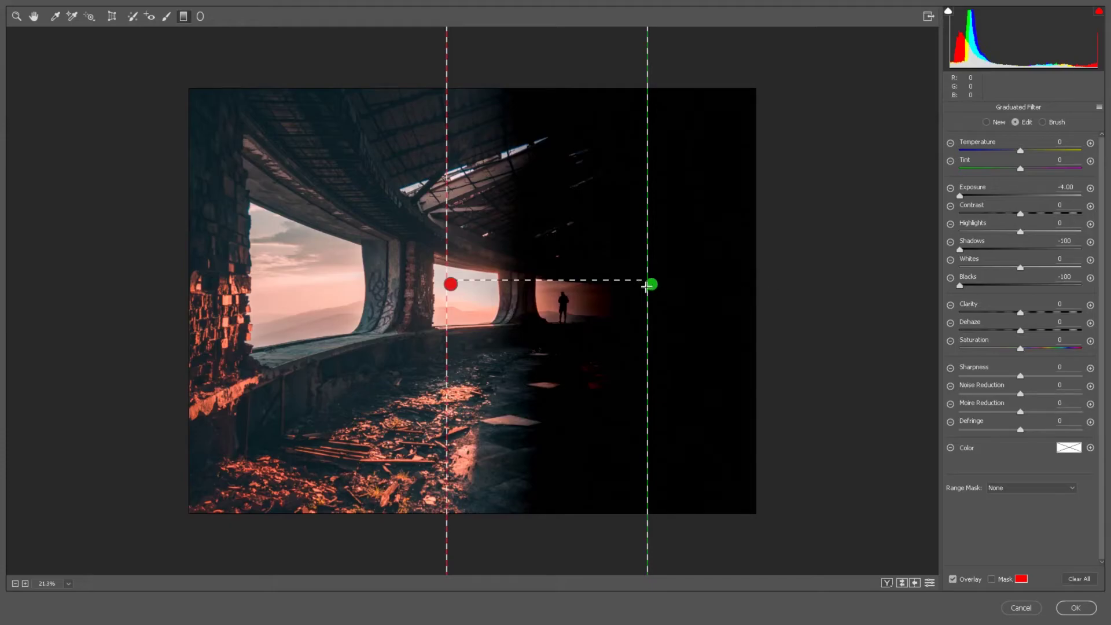
left_click_drag(451, 284, 509, 286)
key("Delete")
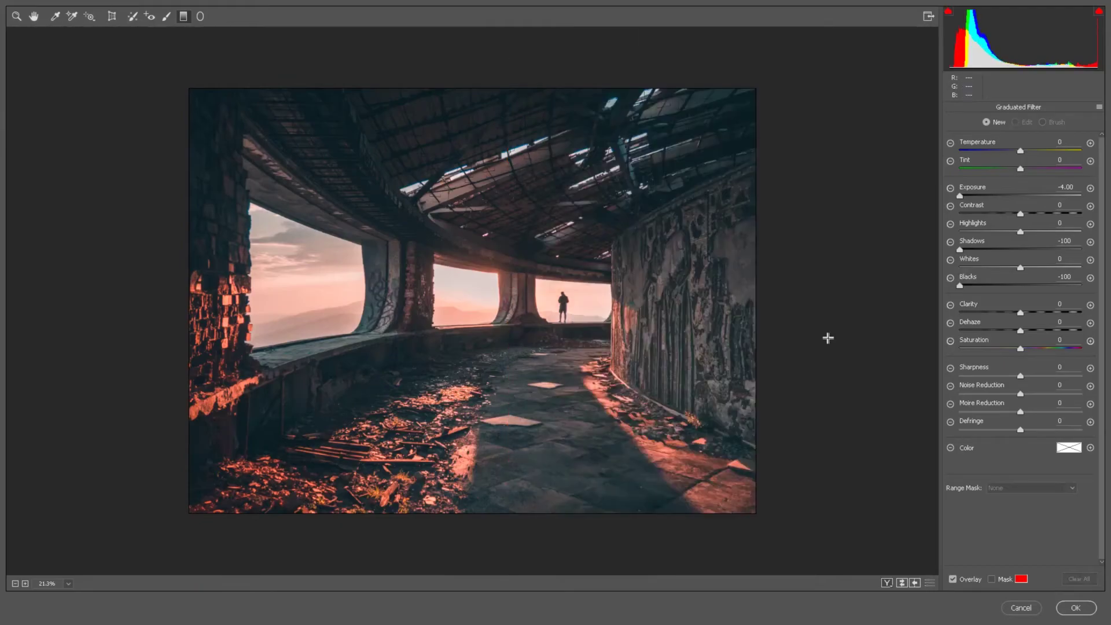
Draw a diagonal graduated filter over the photo's lower-right corner with Temperature -42, Exposure -2.40, and Shadows and Blacks at 0
left_click_drag(790, 535, 664, 427)
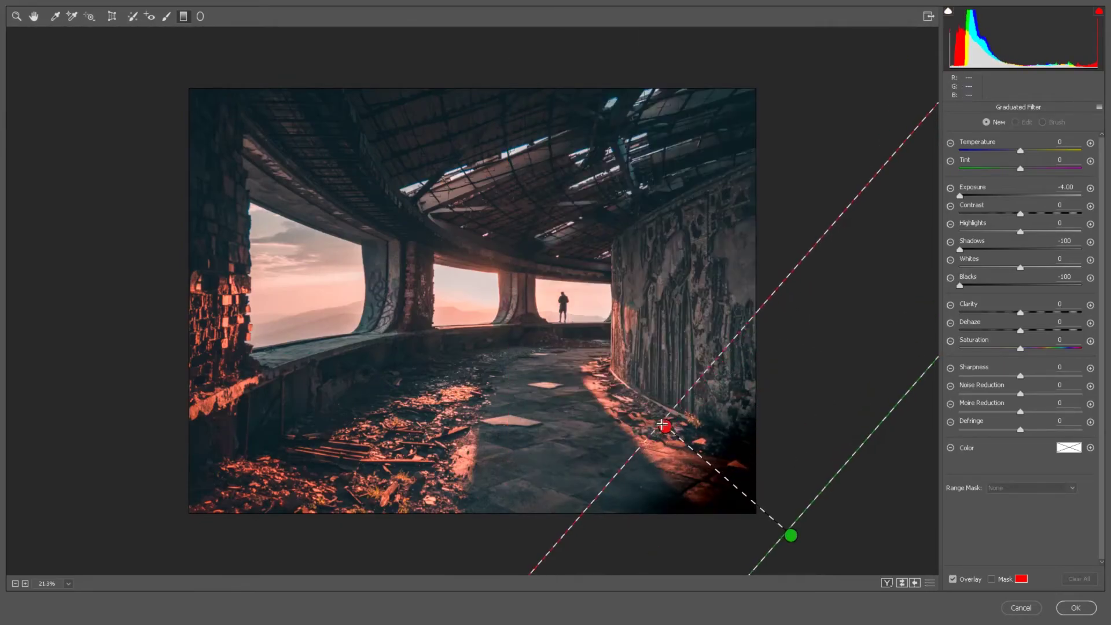
left_click(1035, 195)
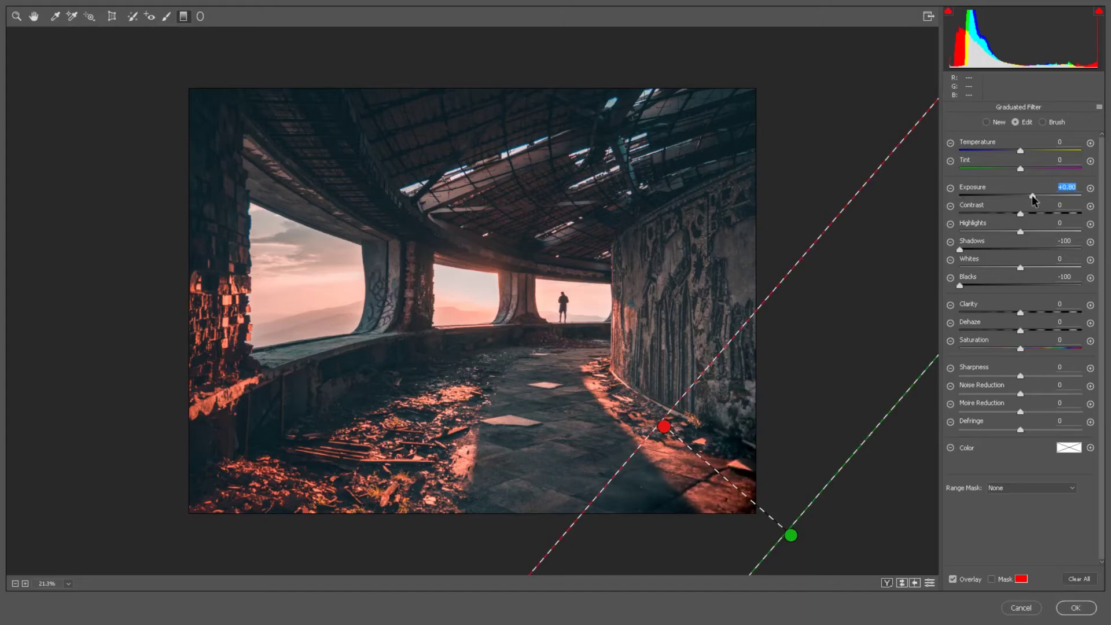
left_click_drag(1032, 196, 1016, 197)
double_click(1016, 196)
left_click(1069, 241)
type("0")
left_click(1069, 275)
type("0")
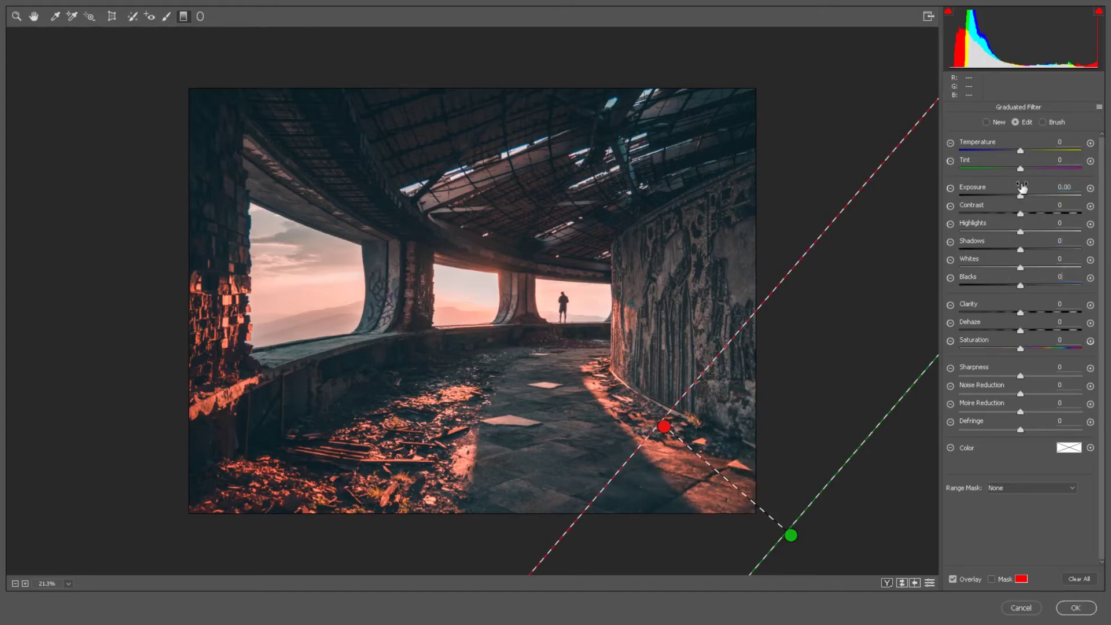
left_click_drag(1020, 151, 993, 152)
left_click_drag(1027, 195, 1000, 194)
Try further graduated filters from the photo's upper-right corner and its right, bottom, left and top edges, and discard the filter edits
left_click_drag(812, 66, 647, 186)
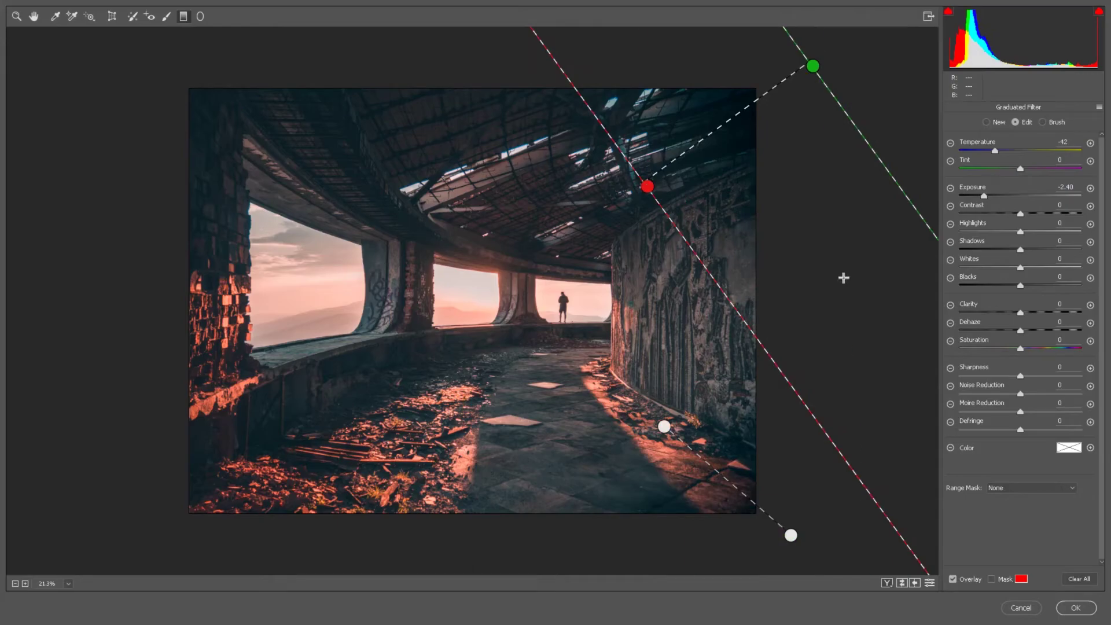
left_click_drag(844, 279, 667, 297)
left_click_drag(519, 541, 521, 315)
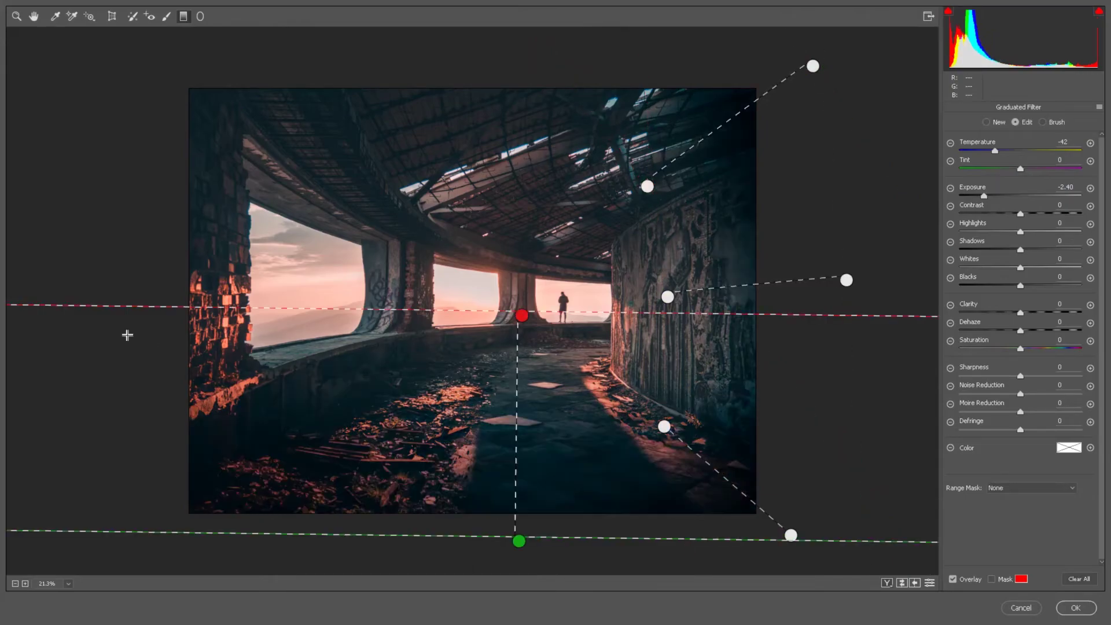
left_click_drag(117, 330, 330, 338)
left_click_drag(461, 61, 473, 200)
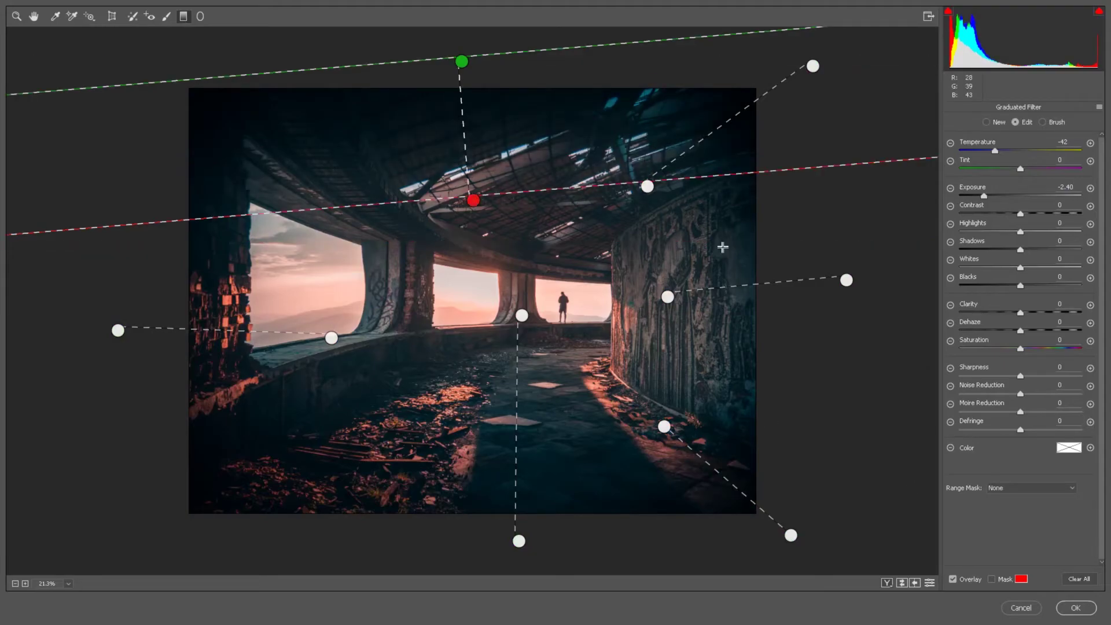
left_click(1020, 607)
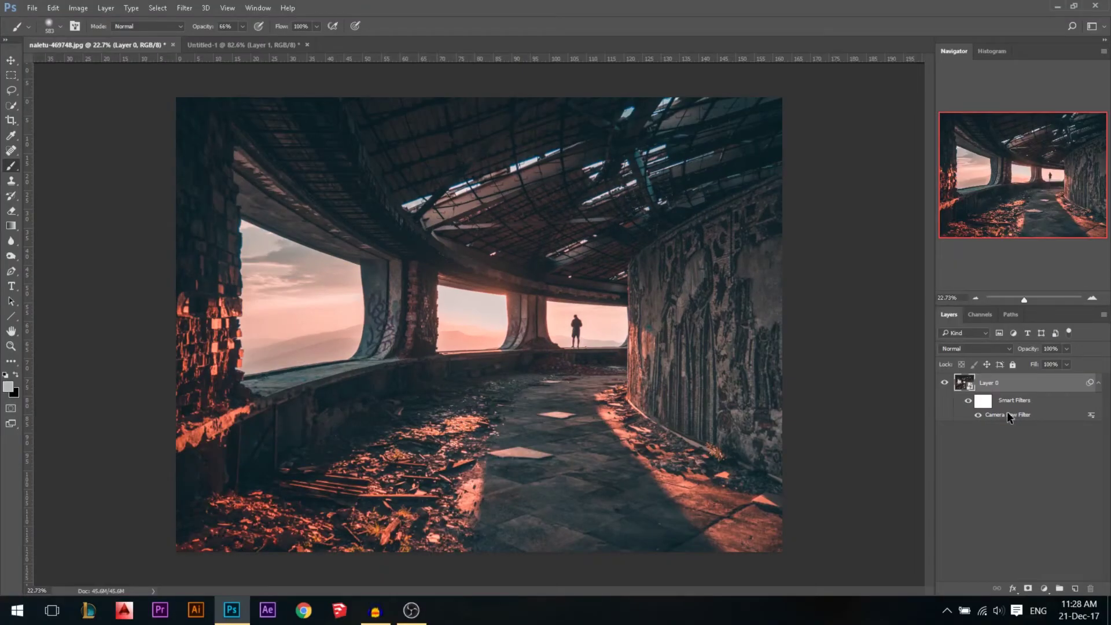
Reopen the Camera Raw smart filter and draw a radial filter at the photo's centre with Temperature -100 and Exposure -3.30
double_click(1009, 415)
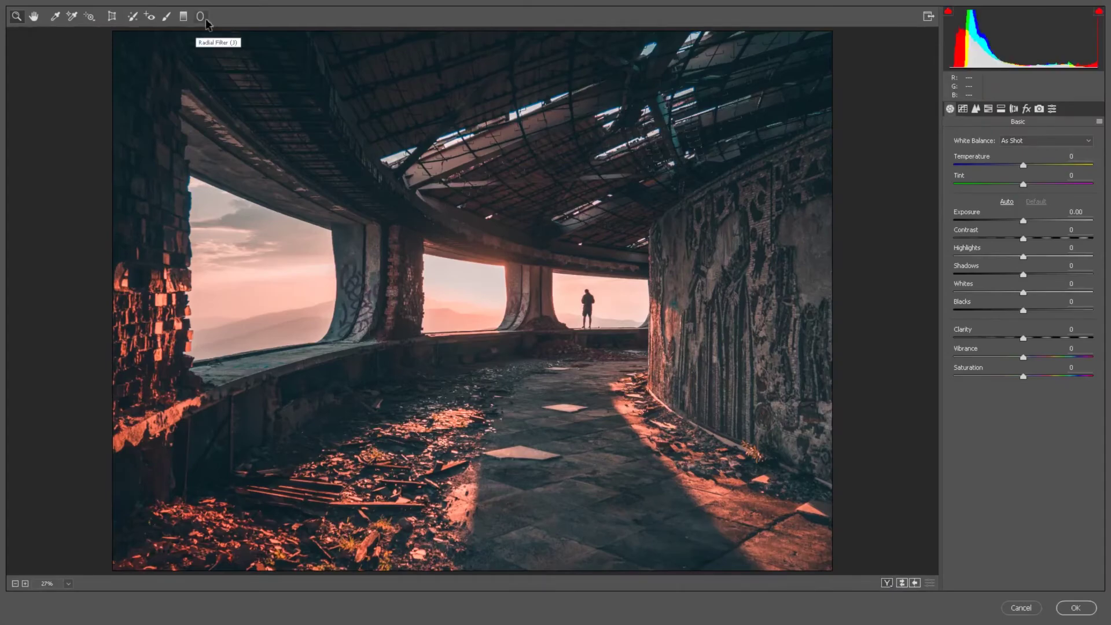
left_click(204, 20)
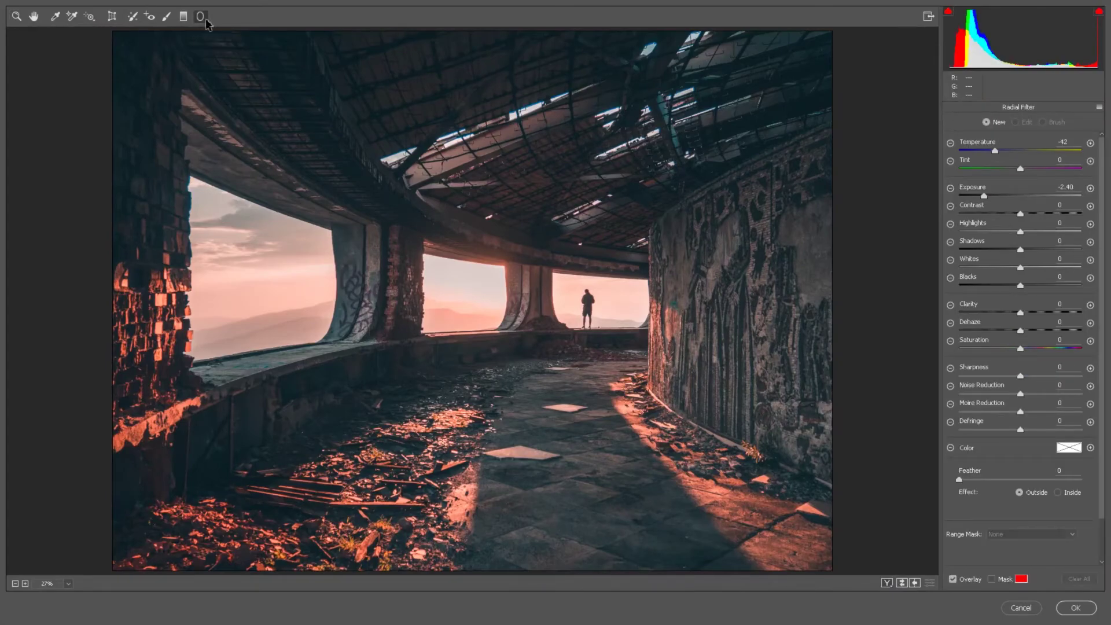
left_click_drag(510, 346, 662, 502)
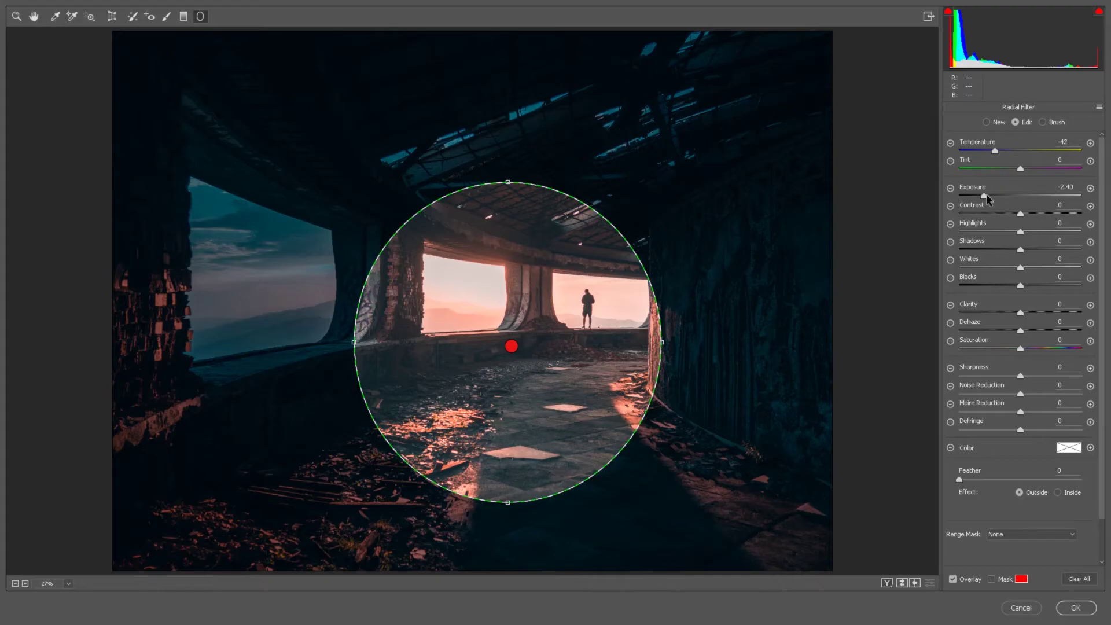
left_click_drag(988, 200, 971, 200)
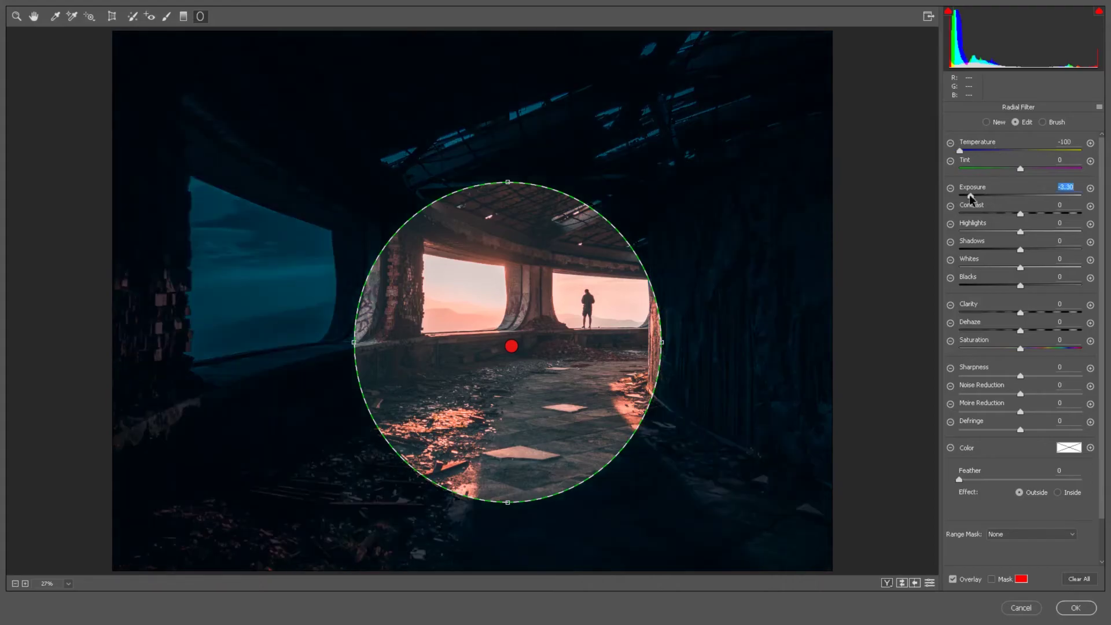
Switch the radial filter's effect from outside to inside the circle, with Feather at 0
scroll(1000, 430, "down", 1)
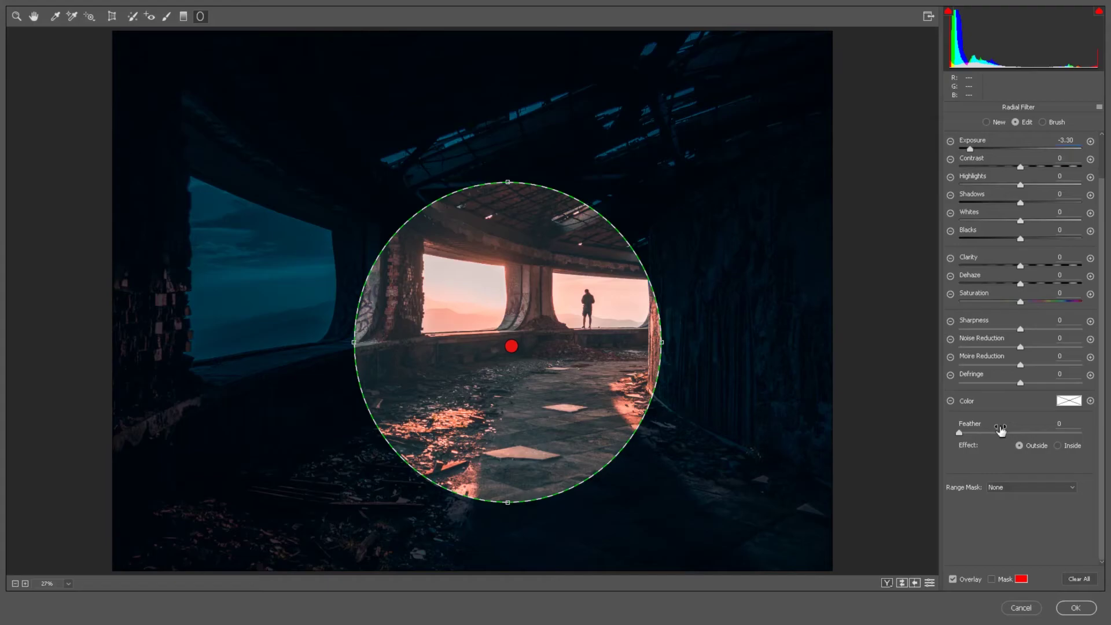
scroll(1000, 430, "up", 1)
key("x")
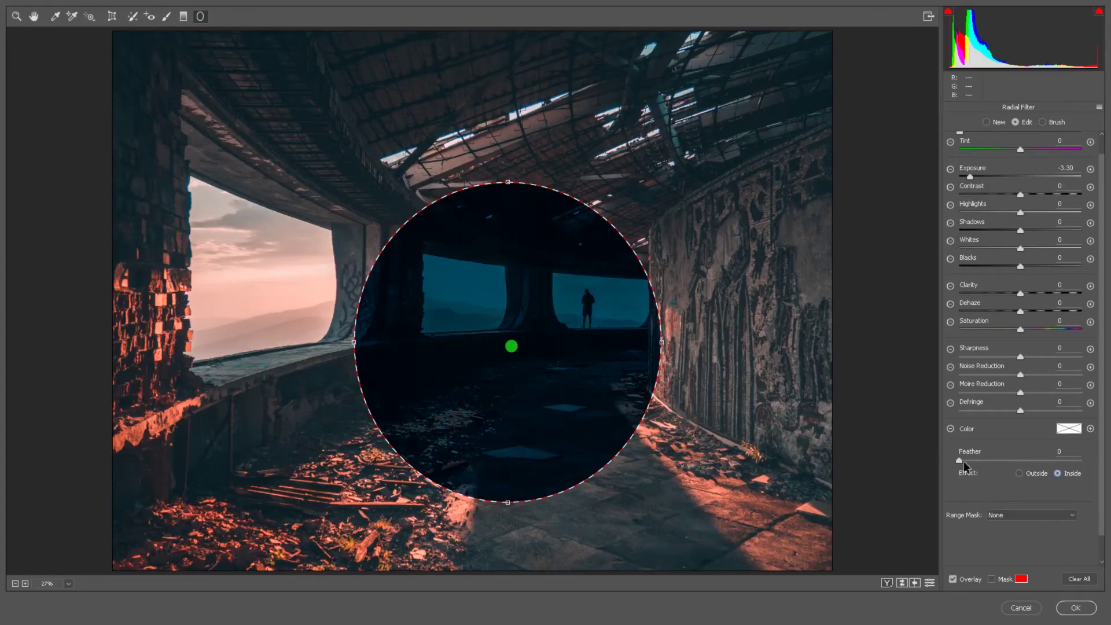
left_click(1004, 467)
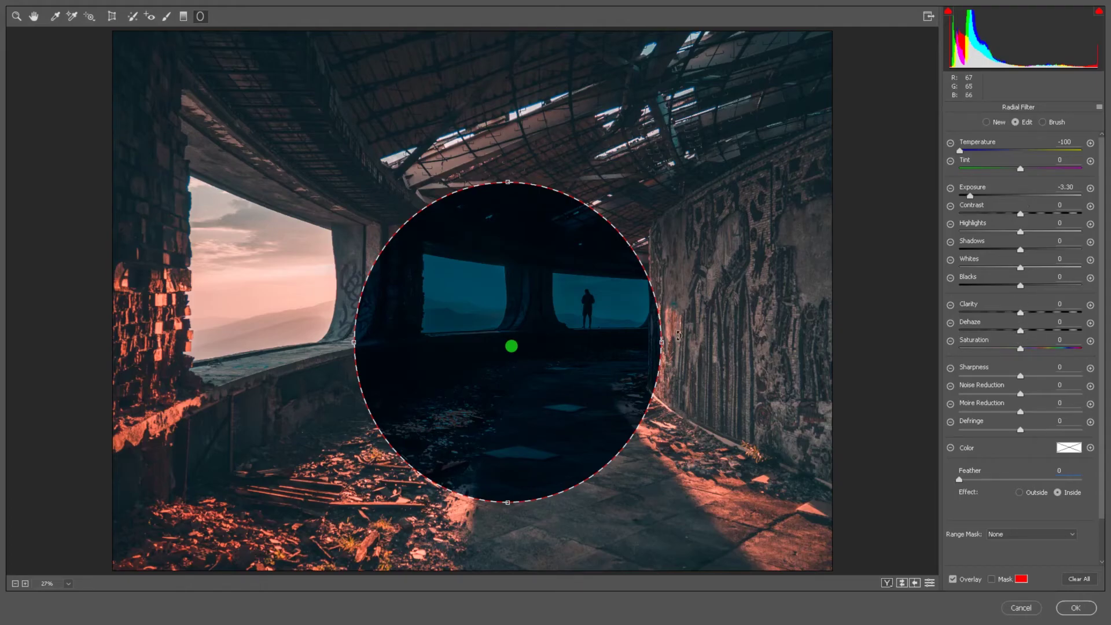
Move the radial filter circle up and to the left so it covers the photo's middle window
left_click_drag(516, 345, 557, 294)
scroll(1022, 424, "down", 1)
scroll(1022, 424, "down", 1)
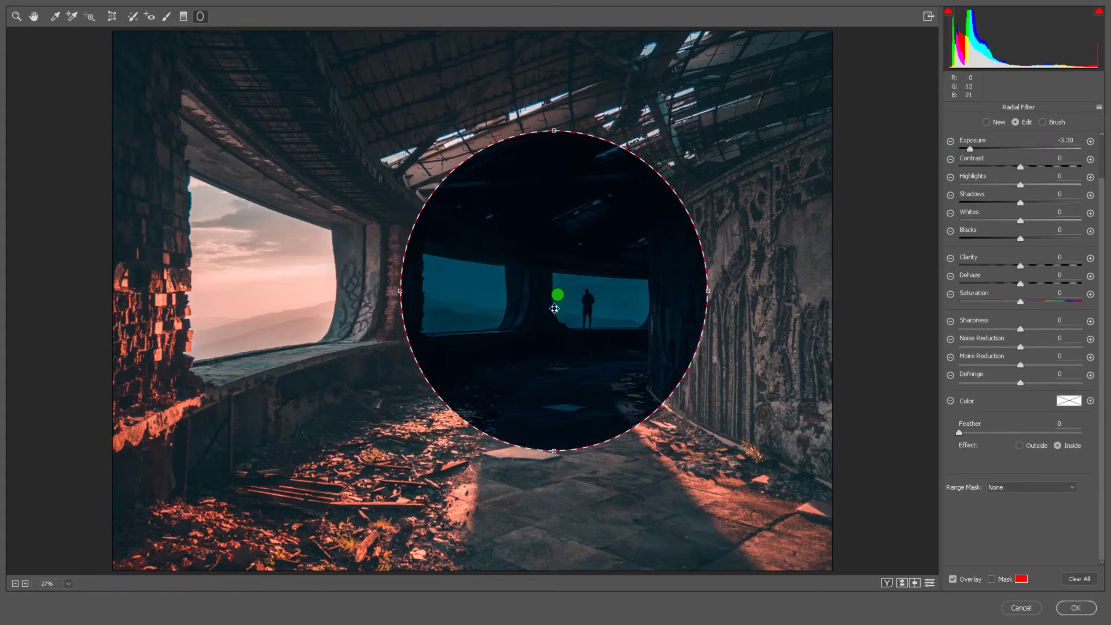
left_click_drag(557, 294, 478, 286)
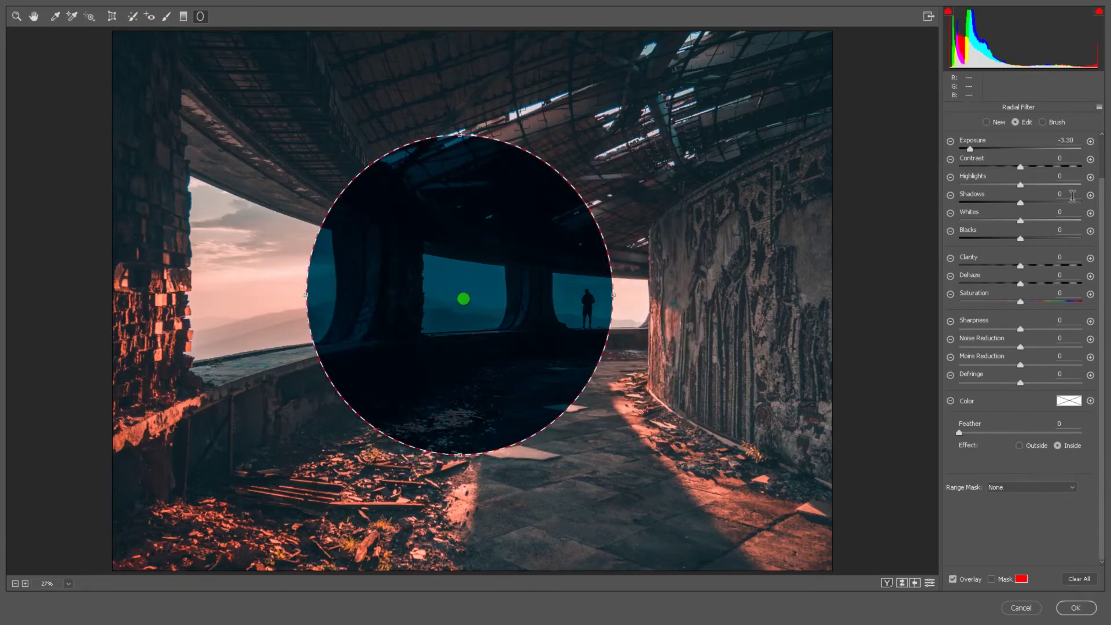
Set the radial filter's Shadows to -66, Blacks to -68 and Temperature to 0
scroll(1019, 193, "up", 1)
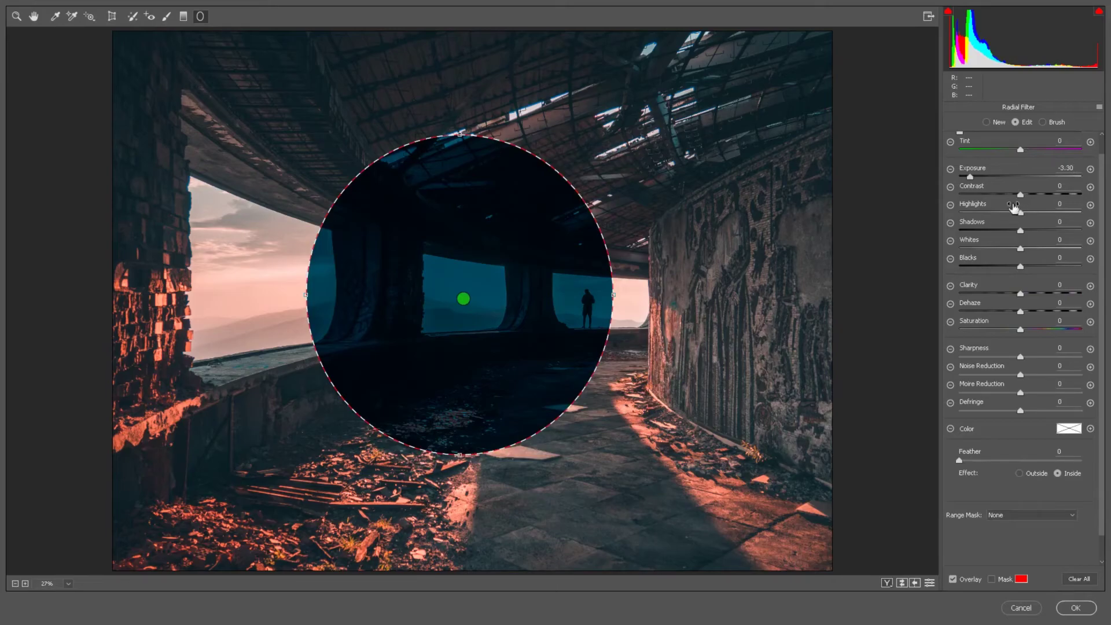
left_click_drag(1020, 230, 981, 231)
left_click_drag(1014, 267, 978, 268)
scroll(983, 268, "up", 1)
double_click(1037, 150)
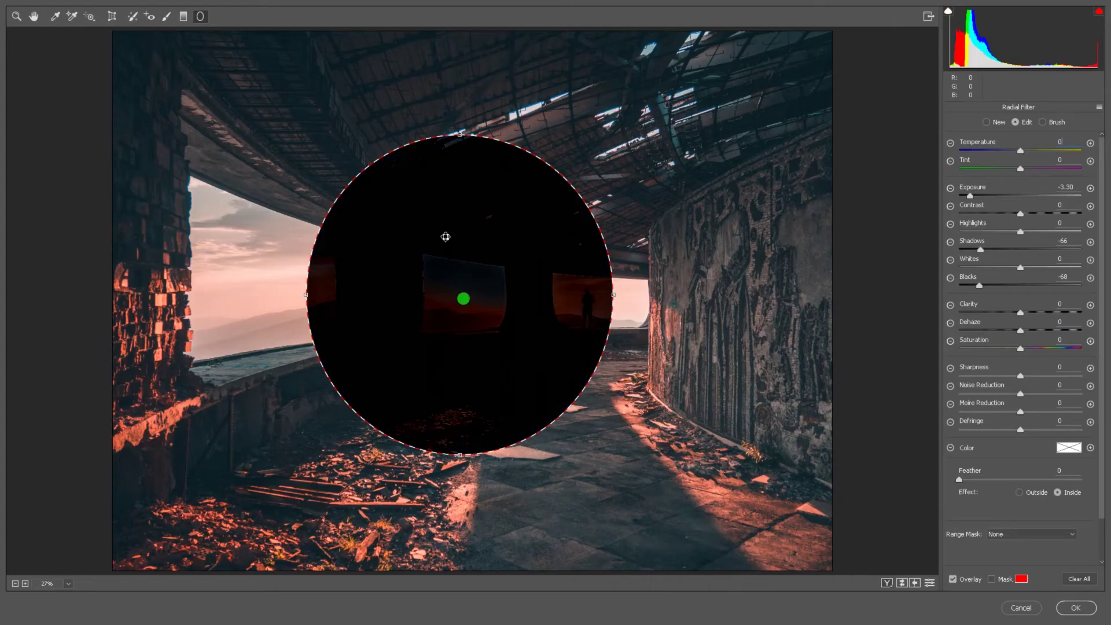
Set the radial filter's Range Mask to Color
scroll(988, 461, "down", 1)
left_click(1006, 506)
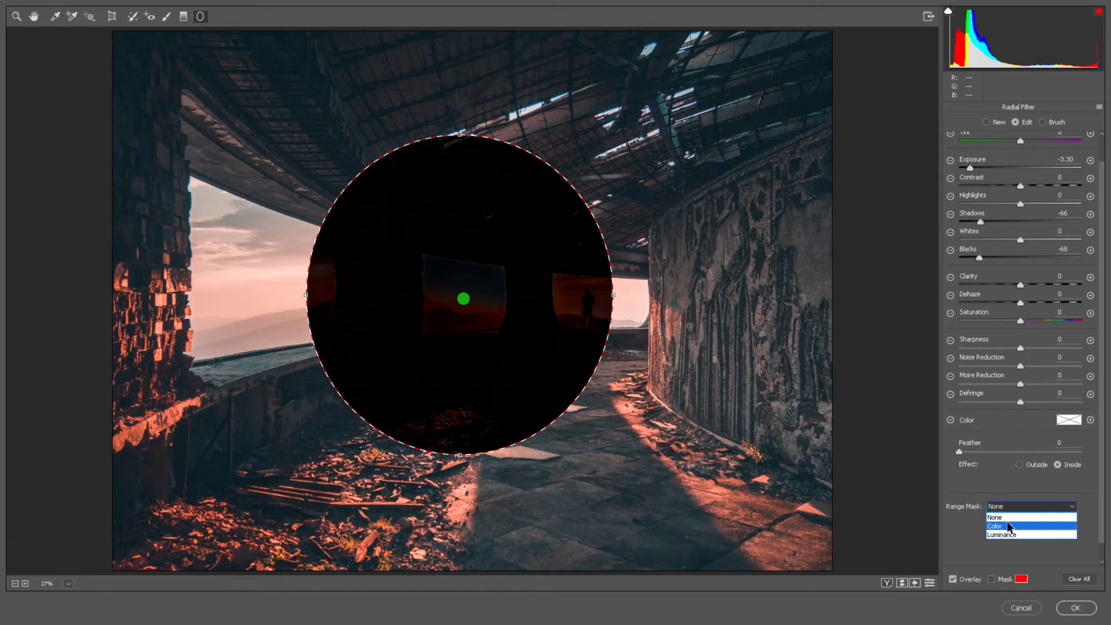
left_click(1007, 527)
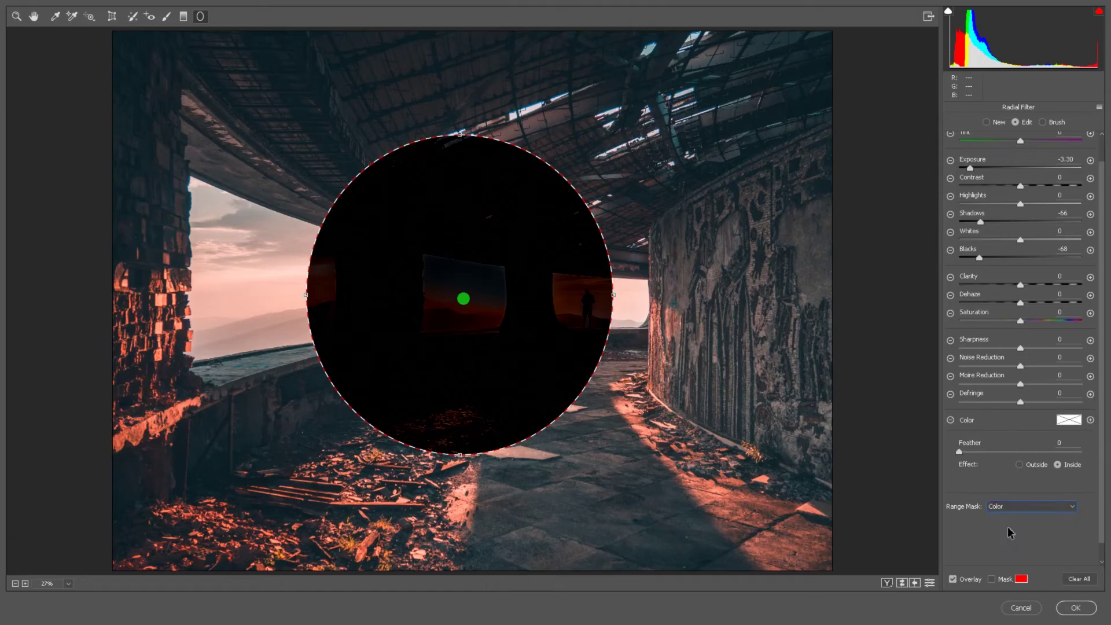
Sample colors from the sunlit floor and the shadow edge beside it for the radial filter's Color range mask
left_click(1087, 506)
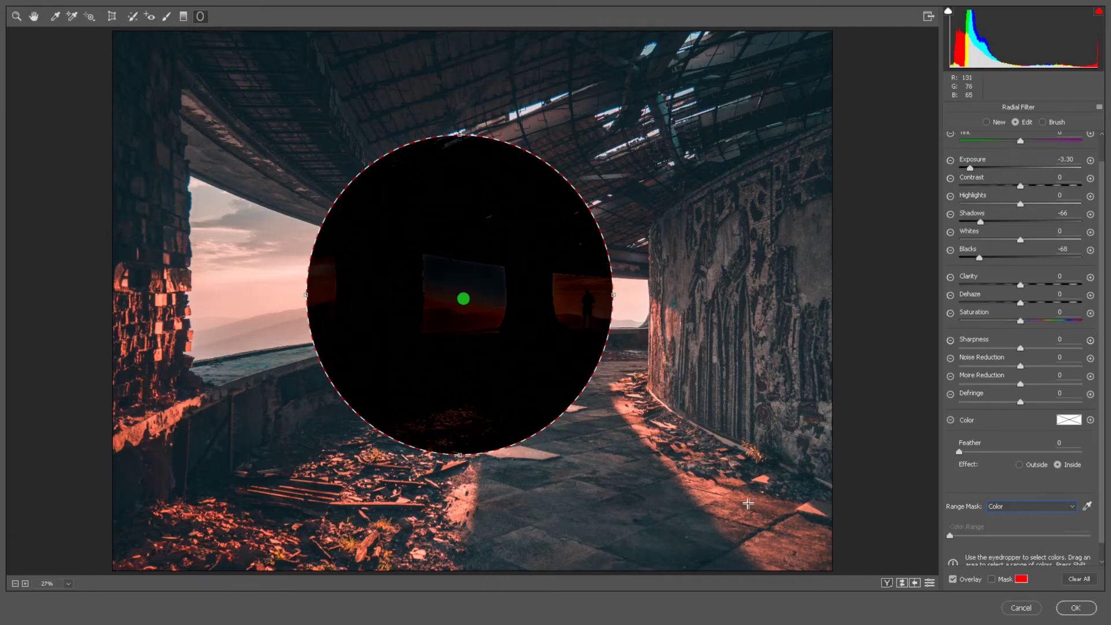
left_click(1087, 506)
left_click(726, 488)
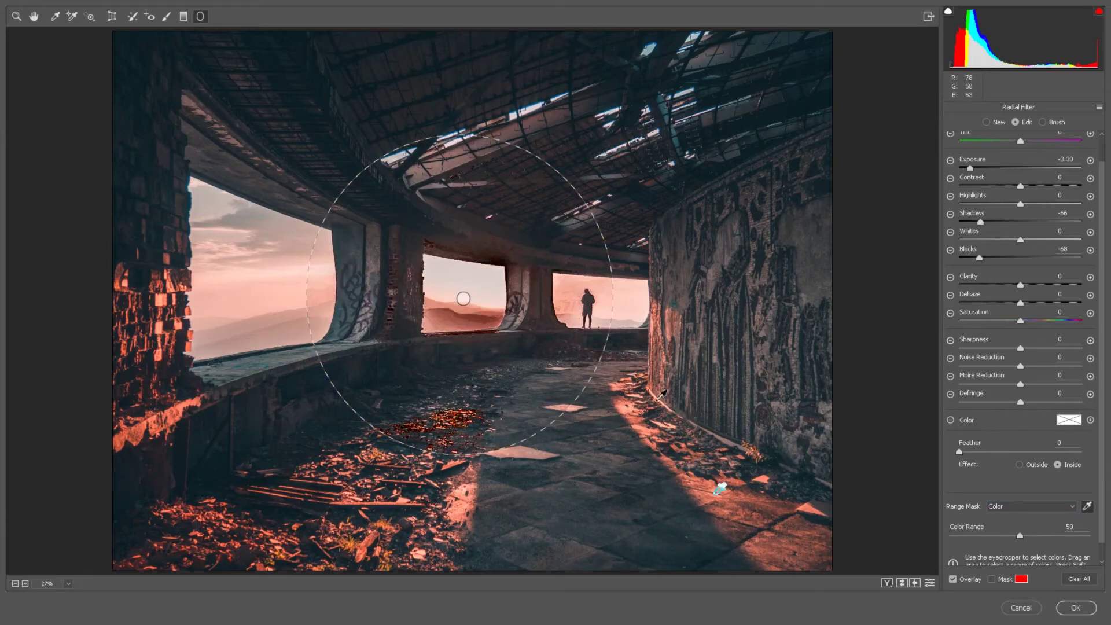
left_click(736, 509)
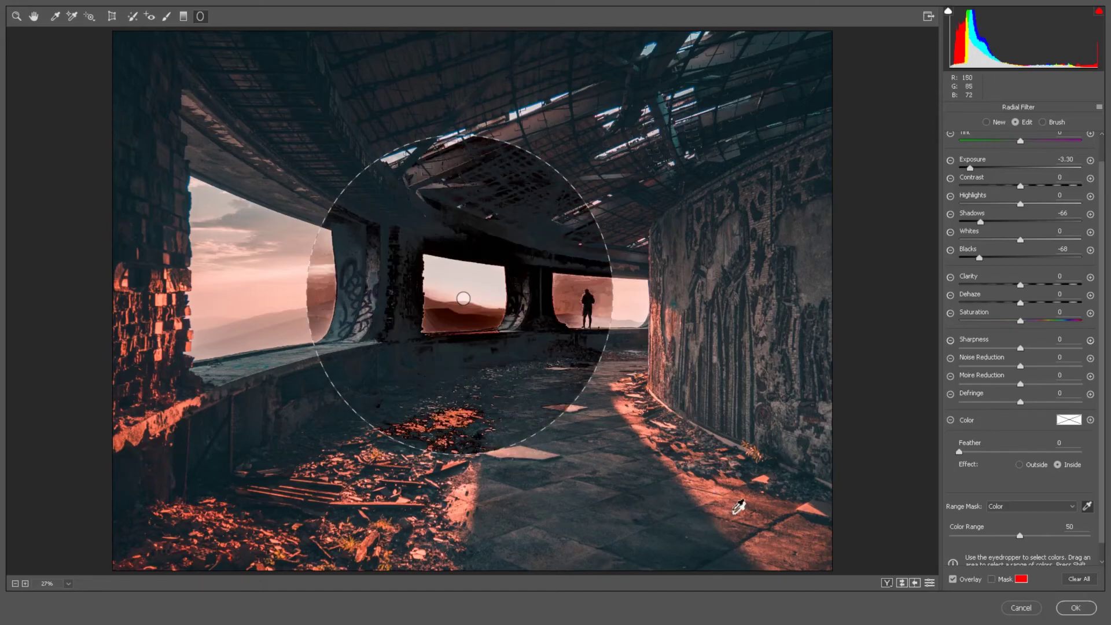
left_click(704, 471)
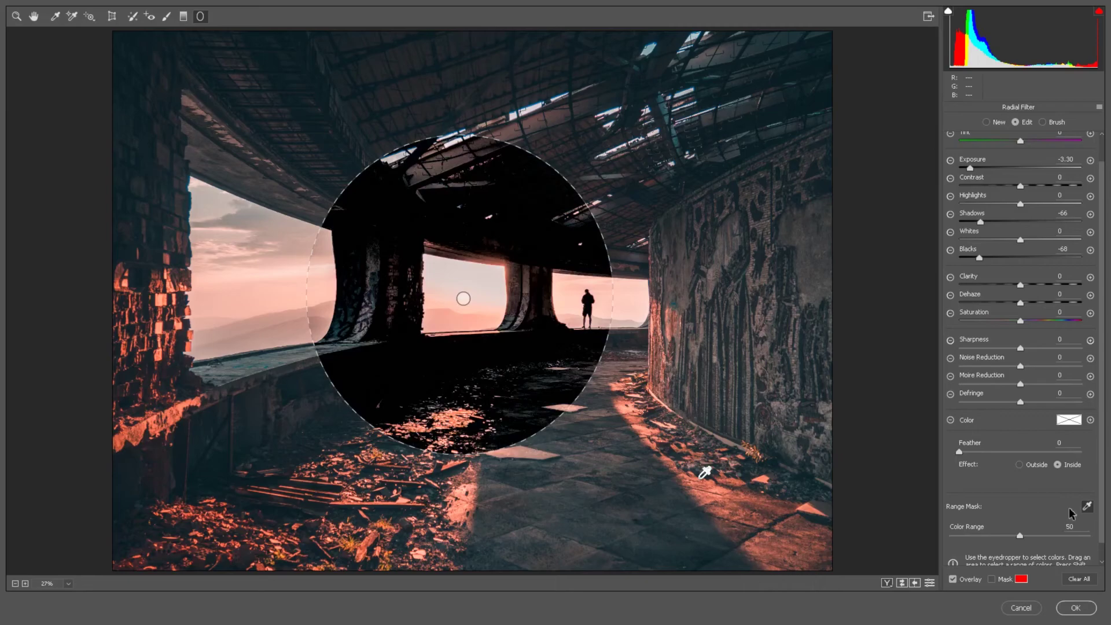
Switch the radial filter's Range Mask to Luminance with a range of 95/100 and adjust its Smoothness, trying 0
left_click(1031, 507)
left_click(1033, 534)
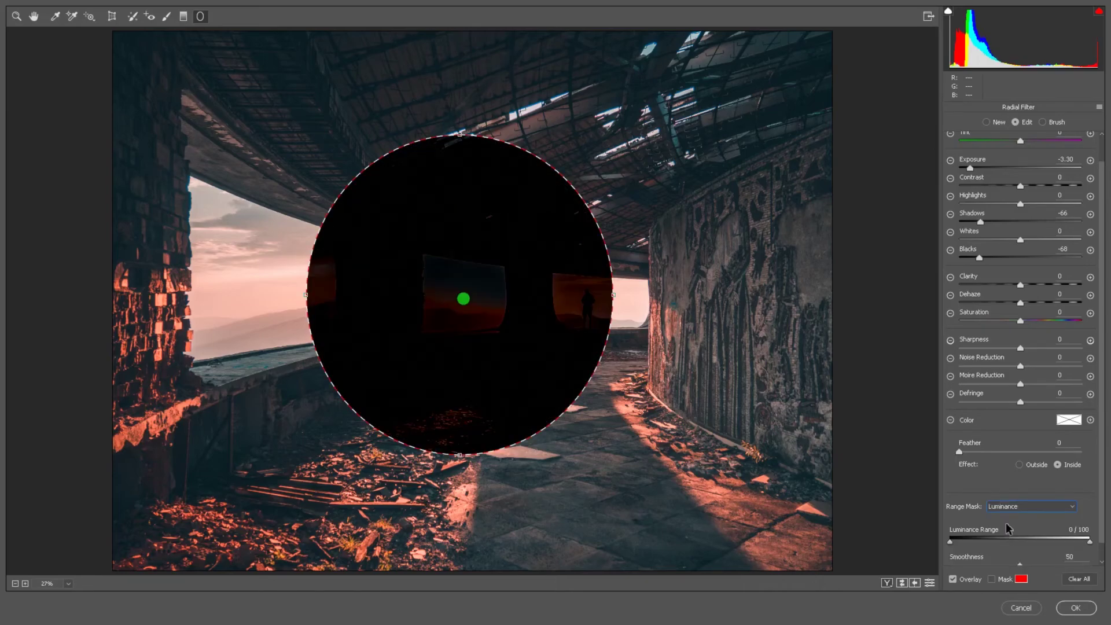
scroll(979, 546, "down", 1)
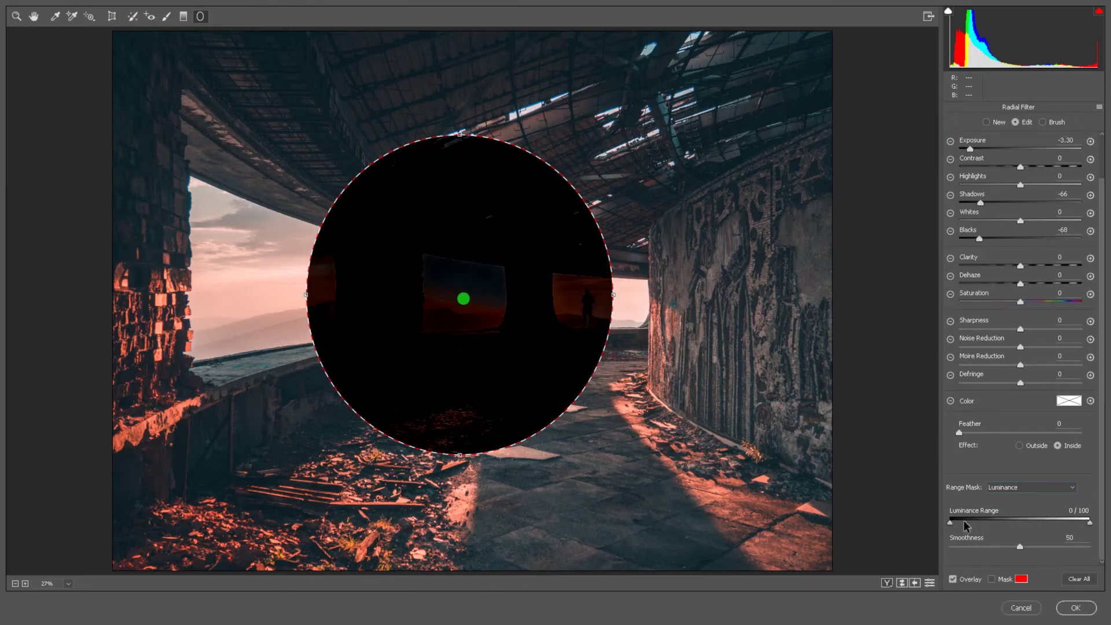
left_click_drag(998, 522, 1084, 523)
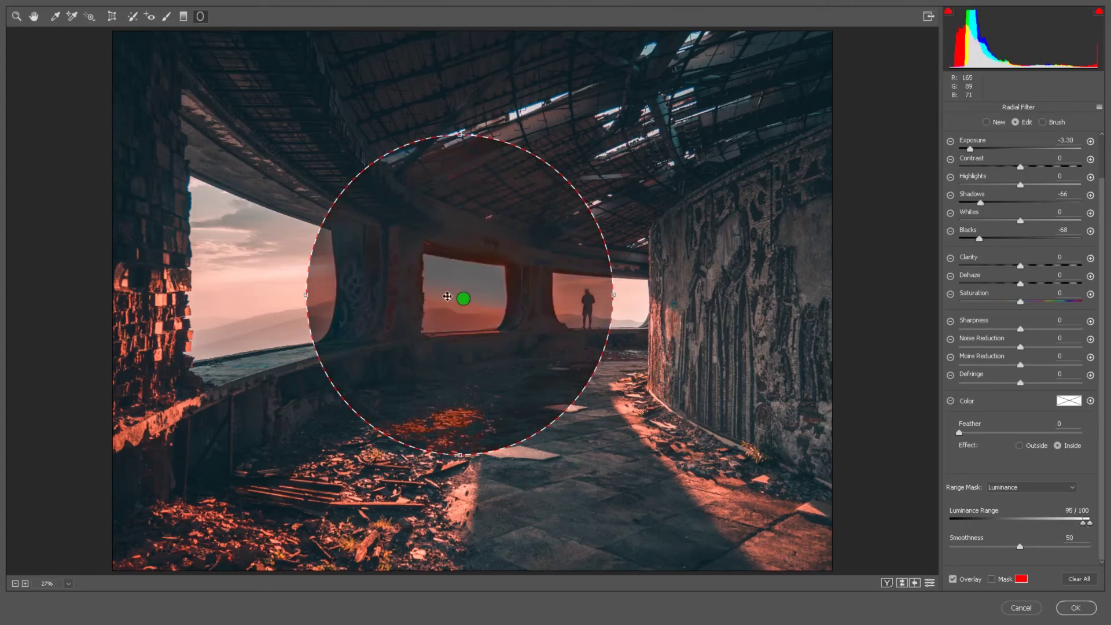
left_click(1019, 546)
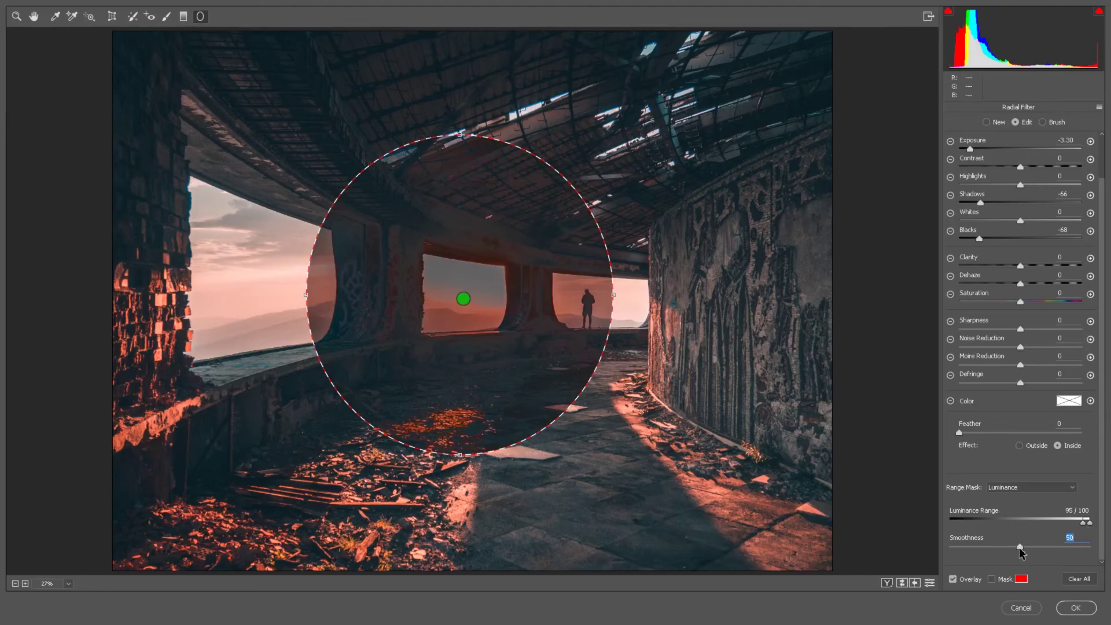
left_click_drag(1019, 547, 939, 544)
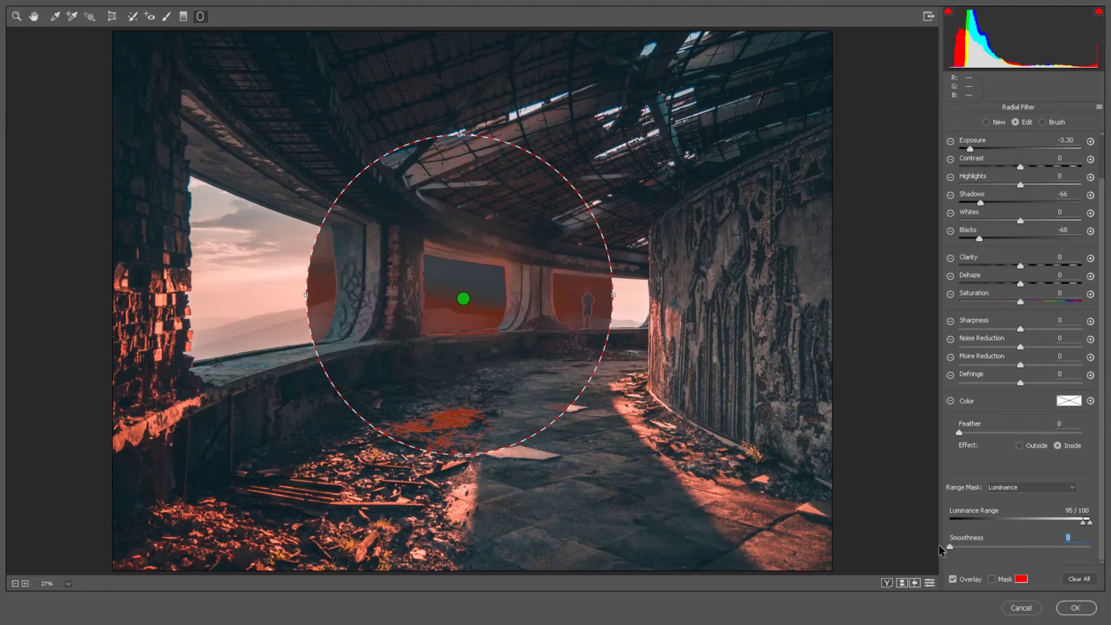
left_click_drag(938, 544, 980, 548)
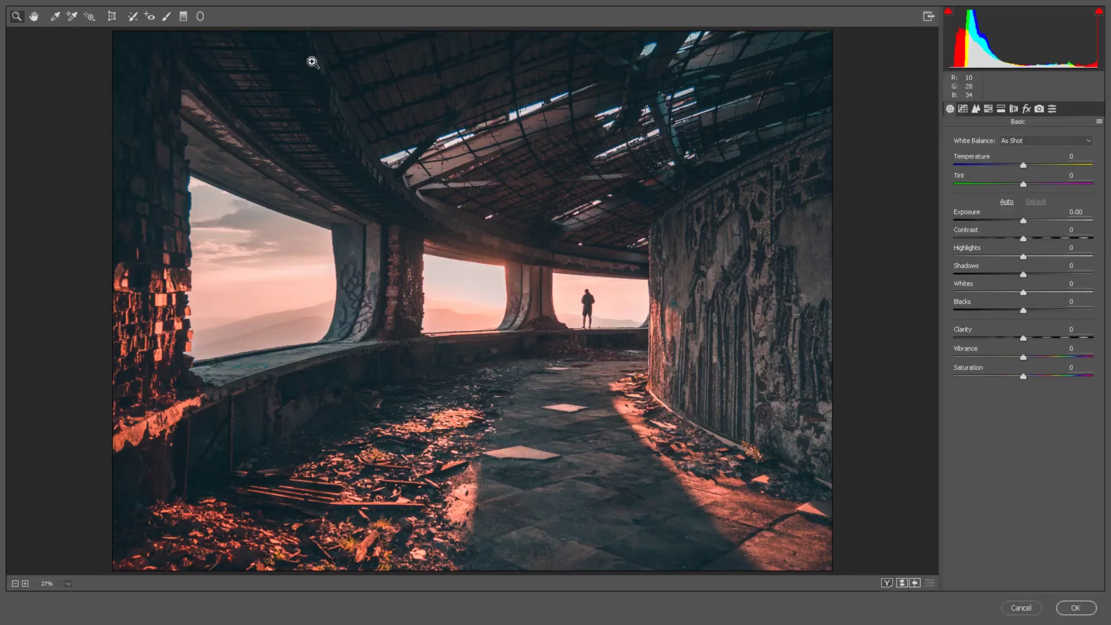
Paint dark Adjustment Brush strokes around the photo's middle and far windows and the ceiling above them, with the overlay turned off
key("k")
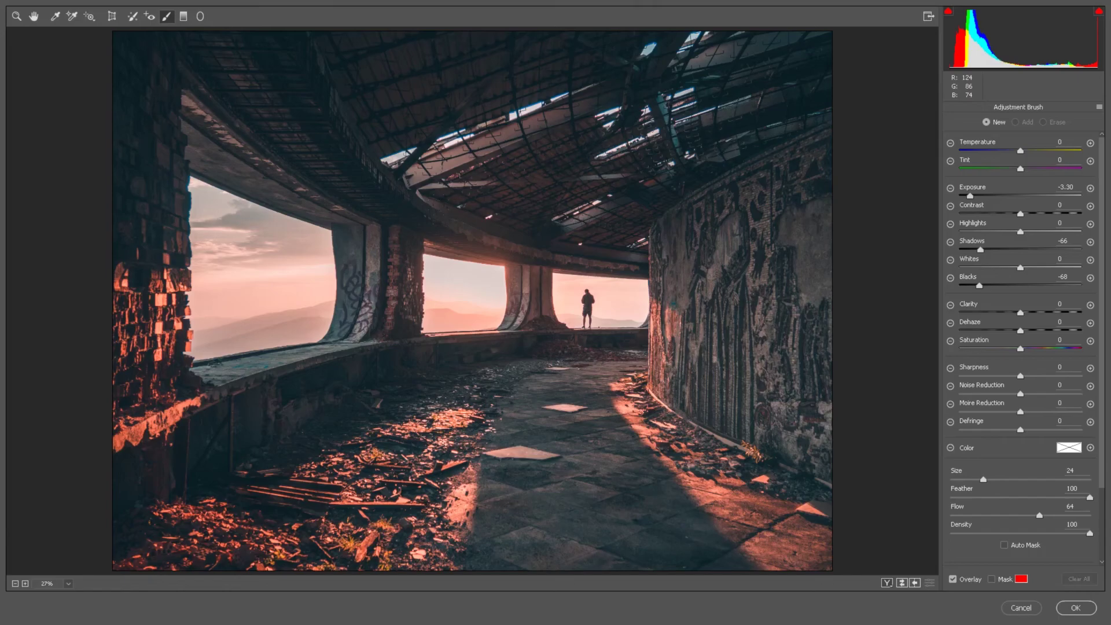
left_click_drag(585, 340, 538, 260)
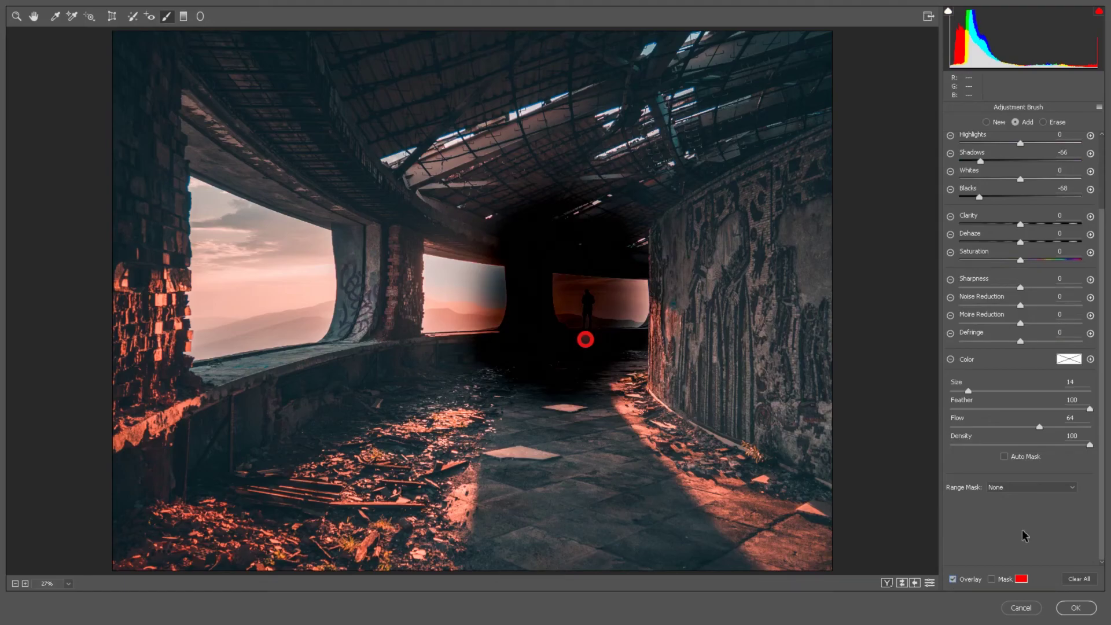
left_click(960, 579)
mouse_move(376, 220)
left_mouse_down()
mouse_move(370, 370)
mouse_move(614, 376)
left_mouse_up()
left_click_drag(567, 243, 405, 145)
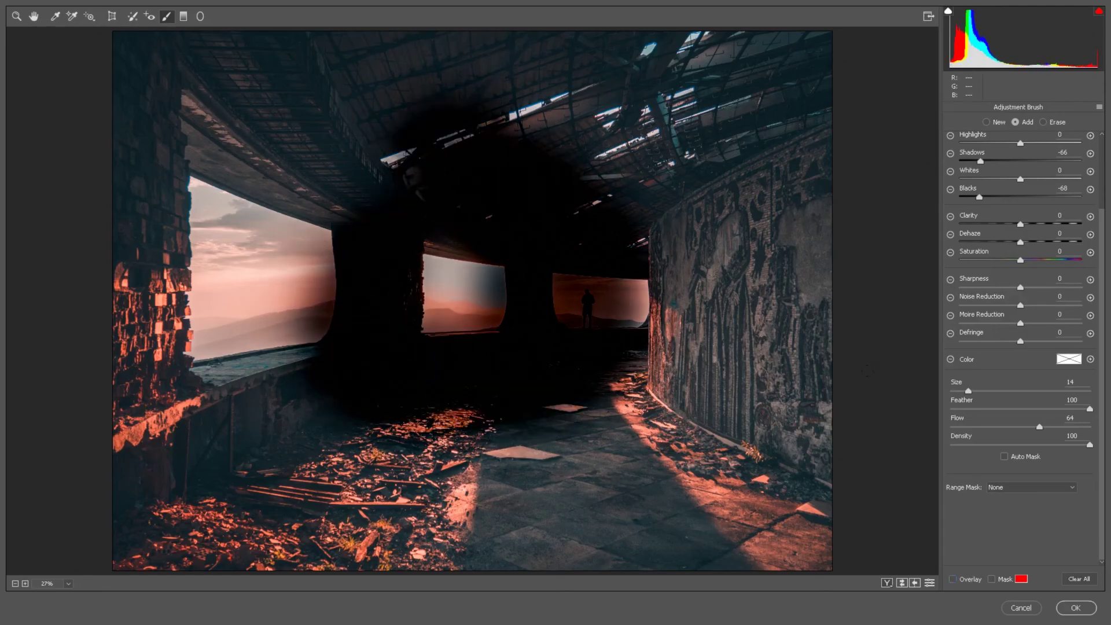
Set the brush to Size 32, Feather 0, Flow 39 and Density 66, painting over the curved wall and the floor in front
left_click_drag(969, 393, 993, 393)
mouse_move(567, 280)
left_mouse_down()
mouse_move(590, 277)
mouse_move(547, 280)
mouse_move(591, 277)
left_mouse_up()
left_click_drag(1064, 409, 891, 421)
left_click(662, 402)
mouse_move(694, 380)
left_mouse_down()
mouse_move(595, 382)
mouse_move(671, 387)
left_mouse_up()
mouse_move(1039, 427)
left_mouse_down()
mouse_move(1005, 428)
mouse_move(1041, 444)
left_mouse_up()
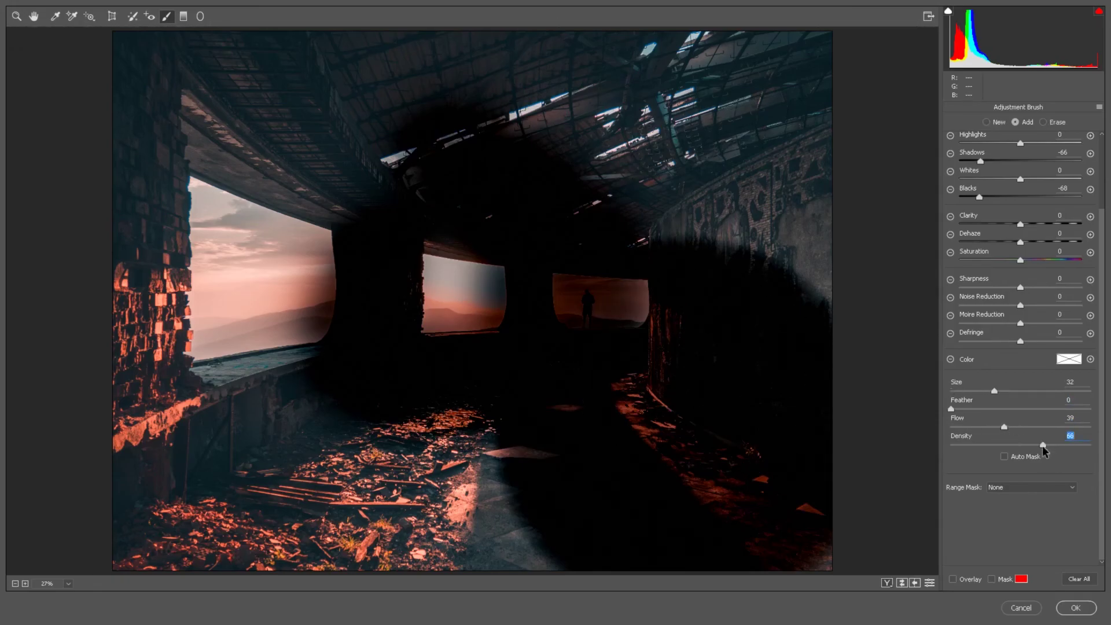
Reduce the brush size to 5 and dab a single spot above the sill of the photo's largest window
key("bracketleft")
key("bracketleft")
key("bracketleft")
key("bracketleft")
key("bracketleft")
left_click(220, 336)
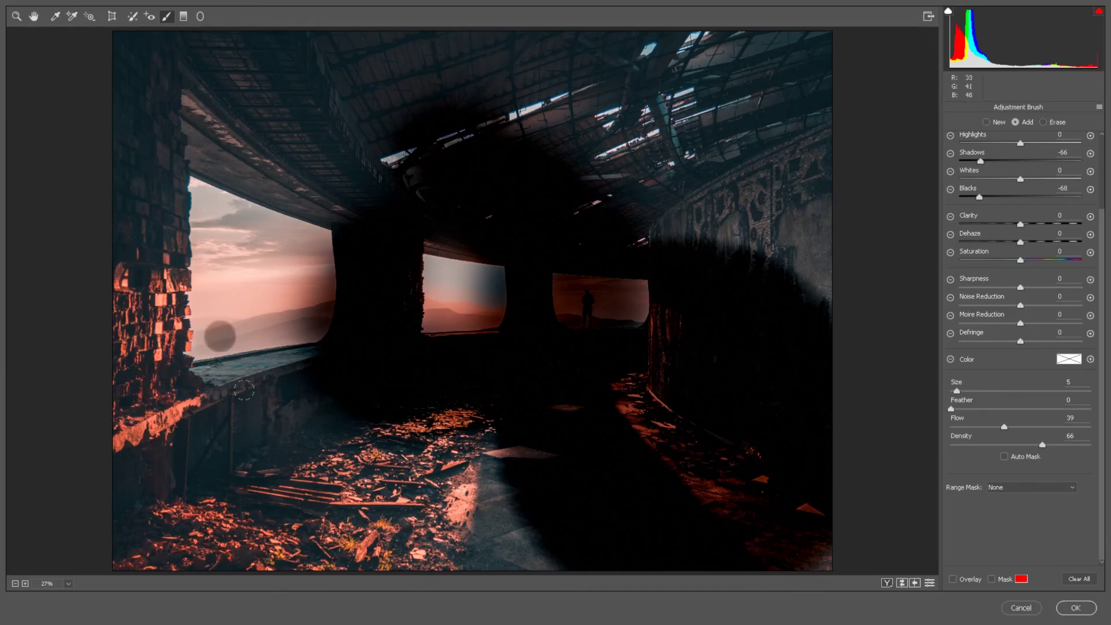
Set the Adjustment Brush size to 20 and switch the brush to Erase mode
left_click_drag(956, 391, 966, 391)
type("20")
key("alt")
key("alt")
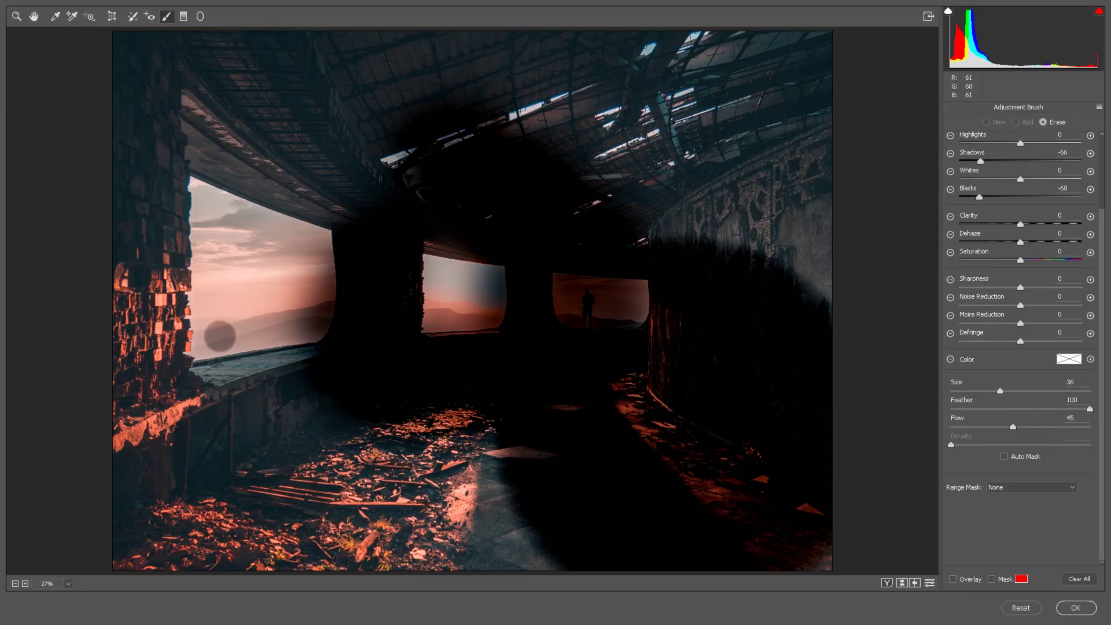